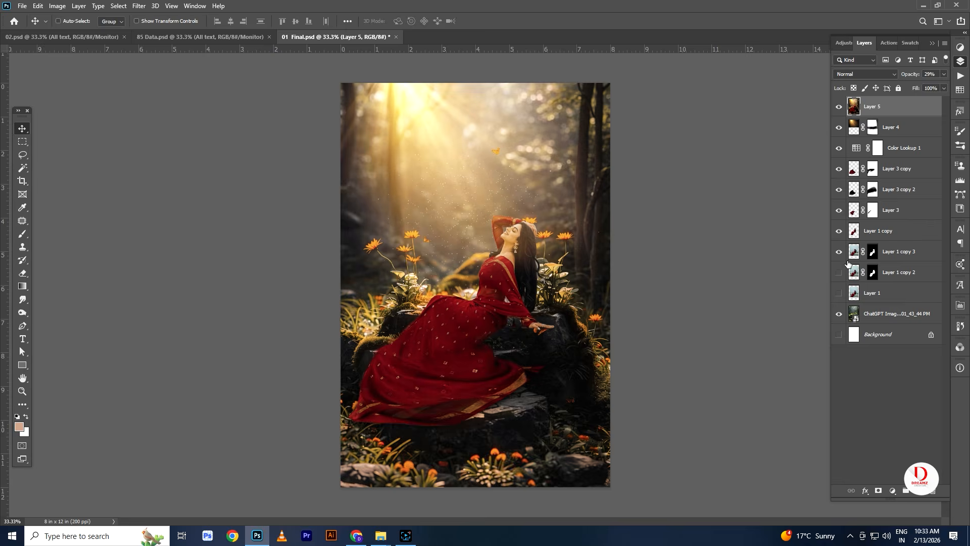
Compare the original photo on Layer 1 with the finished composite by isolating that layer and restoring the others.
{"action": "left_click", "coordinate": [839, 293], "text": "alt"}
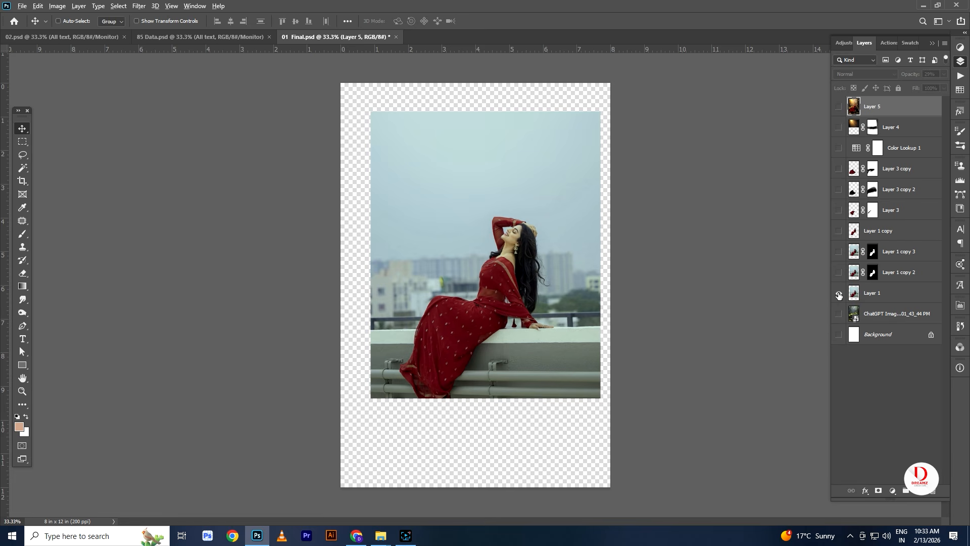
{"action": "left_click", "coordinate": [839, 295], "text": "alt"}
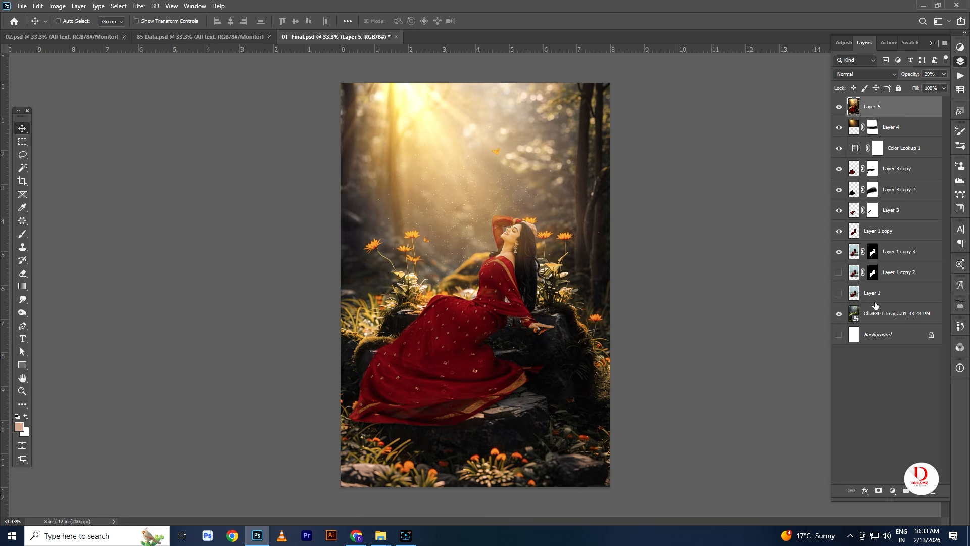
{"action": "left_click", "coordinate": [839, 293], "text": "alt"}
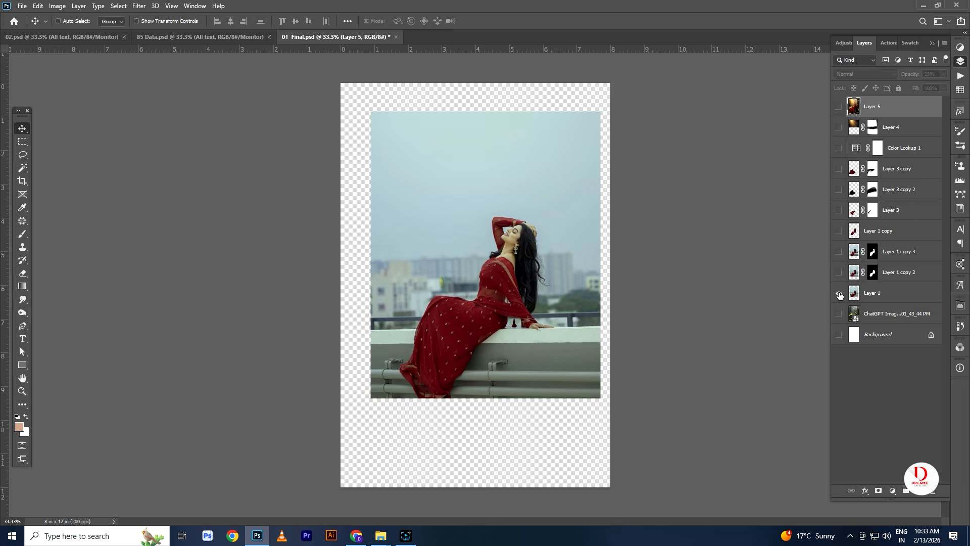
{"action": "left_click", "coordinate": [839, 293], "text": "alt"}
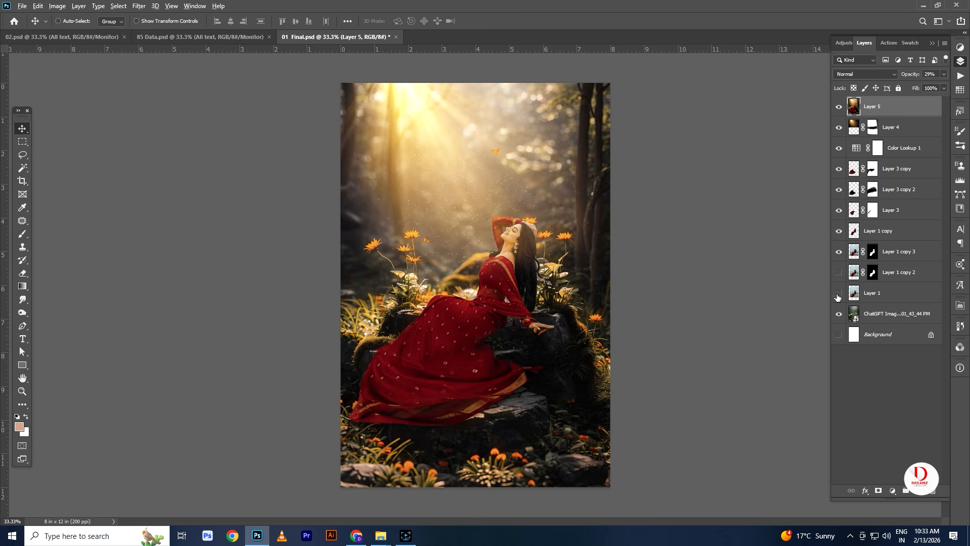
Create a new 8 x 12 inch RGB document at 200 pixels/inch with a white background.
{"action": "key", "text": "ctrl+n"}
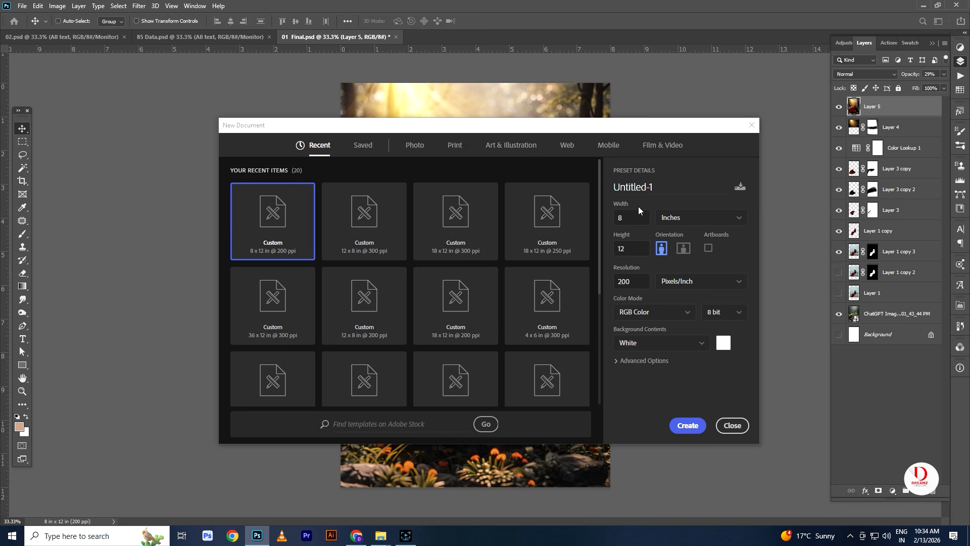
{"action": "left_click", "coordinate": [689, 426]}
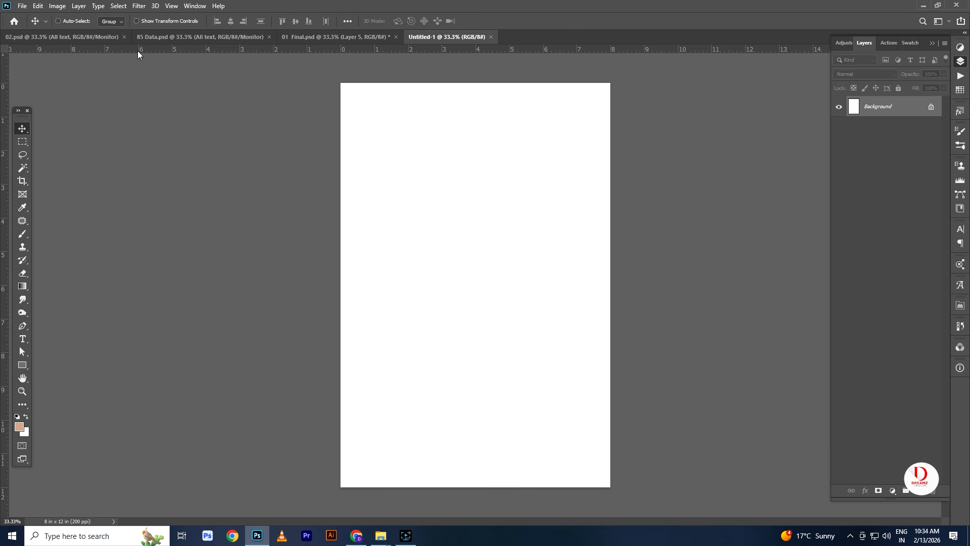
Copy the photo of the woman in the red sari from 85 Data.psd into the new document.
{"action": "left_click", "coordinate": [167, 37]}
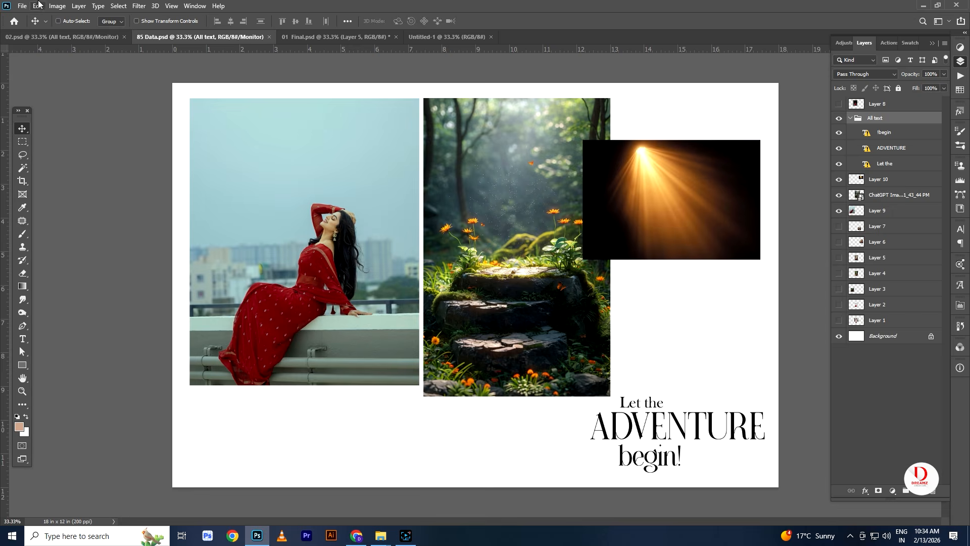
{"action": "left_click", "coordinate": [59, 37]}
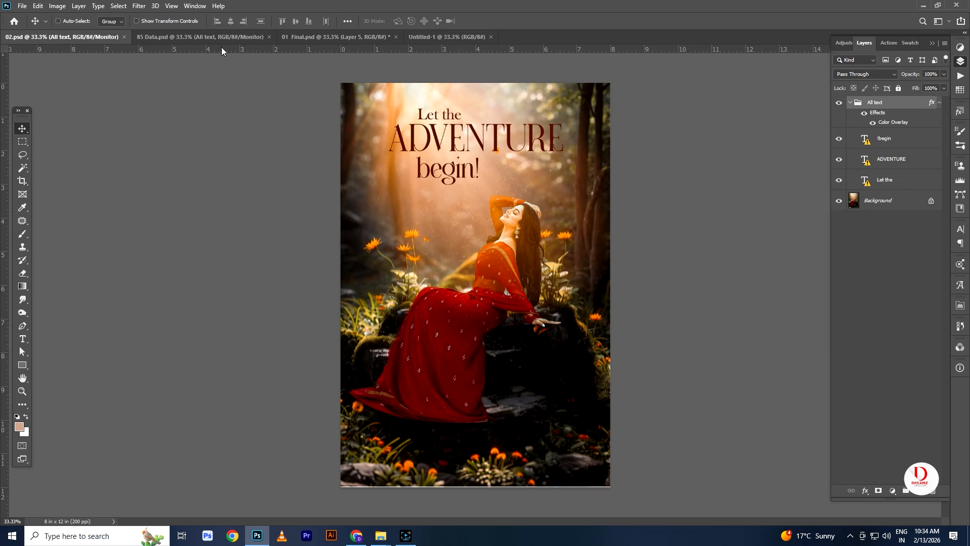
{"action": "left_click", "coordinate": [170, 38]}
{"action": "right_click", "coordinate": [326, 255]}
{"action": "left_click", "coordinate": [336, 258]}
{"action": "left_click_drag", "start_coordinate": [385, 156], "coordinate": [467, 289]}
Enlarge the photo proportionally with Free Transform and position it to cover the canvas width from the upper edge.
{"action": "key", "text": "ctrl+t"}
{"action": "left_click_drag", "start_coordinate": [583, 151], "coordinate": [630, 89]}
{"action": "left_click_drag", "start_coordinate": [483, 158], "coordinate": [472, 166]}
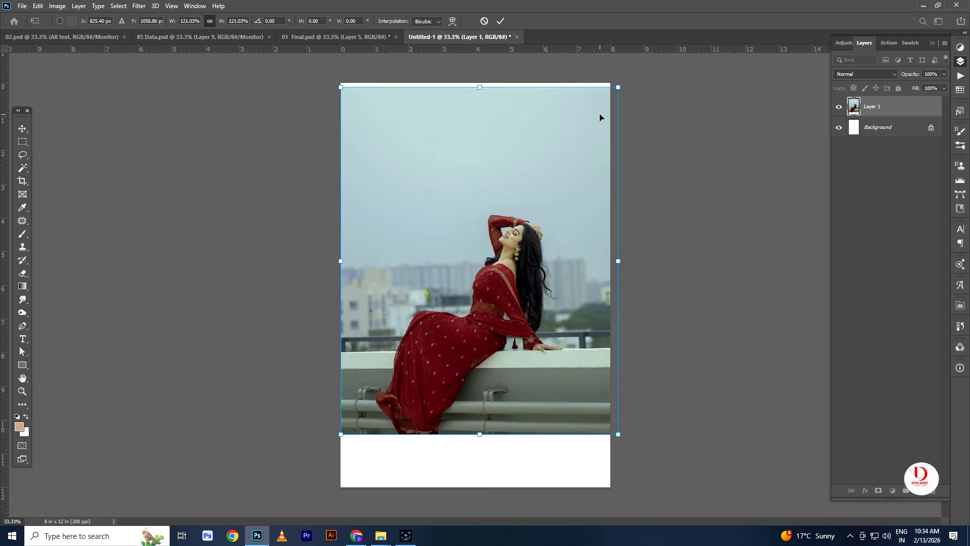
{"action": "left_click_drag", "start_coordinate": [614, 85], "coordinate": [632, 71]}
{"action": "left_click_drag", "start_coordinate": [490, 148], "coordinate": [499, 142]}
{"action": "key", "text": "Return"}
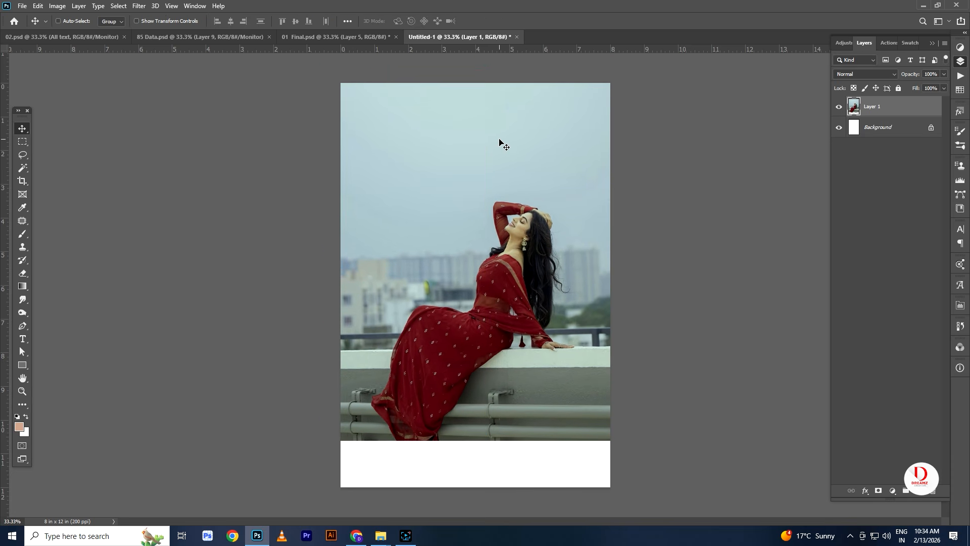
Switch the document's color proofing to Monitor RGB.
{"action": "key", "text": "alt+v"}
{"action": "key", "text": "Right"}
{"action": "key", "text": "Up"}
{"action": "key", "text": "Up"}
{"action": "key", "text": "Up"}
{"action": "key", "text": "Return"}
Select the woman in the photo with the Select Subject command.
{"action": "left_click", "coordinate": [489, 268], "text": "ctrl"}
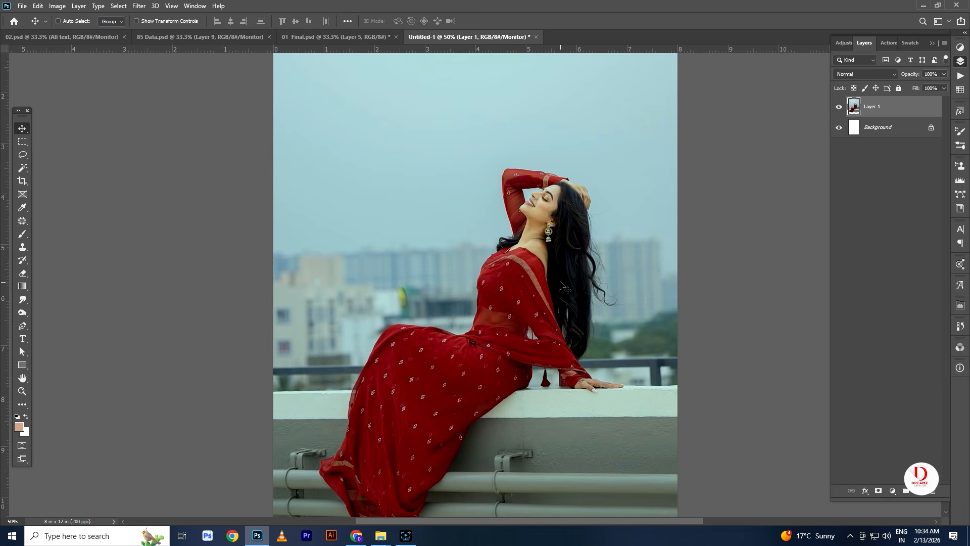
{"action": "left_click", "coordinate": [22, 167]}
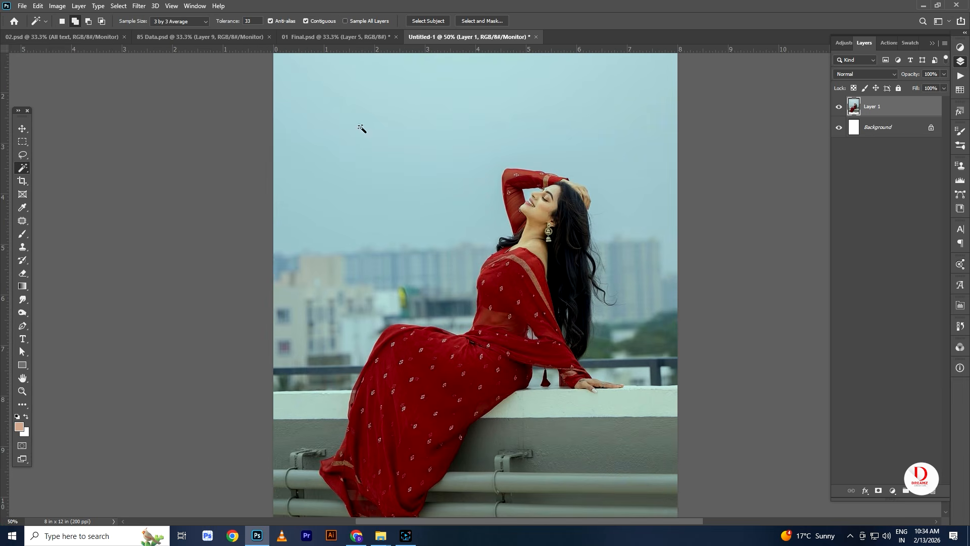
{"action": "left_click", "coordinate": [429, 20]}
Check the selection outline along the skirt and the loose hair strands at high magnification.
{"action": "left_click_drag", "start_coordinate": [488, 408], "coordinate": [499, 317]}
{"action": "scroll", "coordinate": [391, 318], "scroll_direction": "up", "scroll_amount": 6}
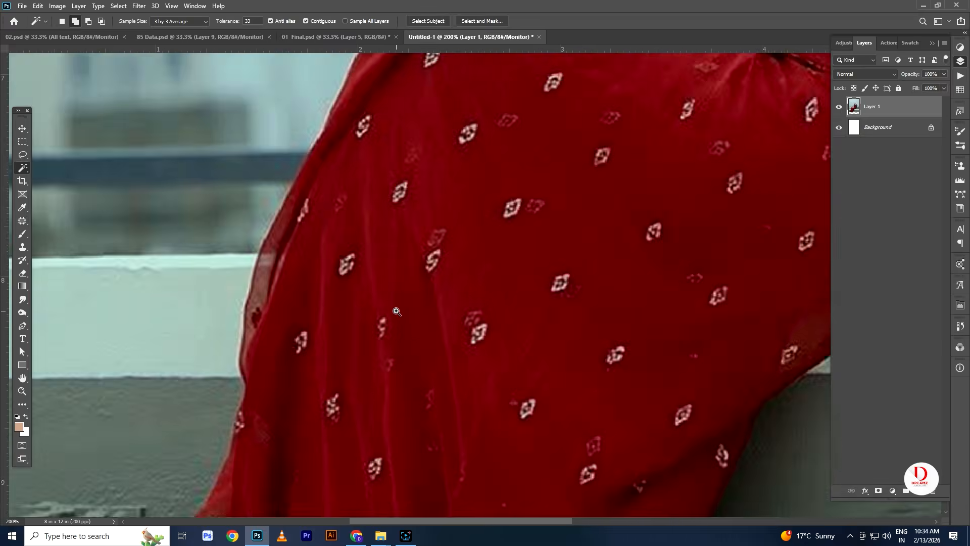
{"action": "left_click_drag", "start_coordinate": [410, 430], "coordinate": [505, 400]}
{"action": "left_click_drag", "start_coordinate": [687, 396], "coordinate": [466, 208]}
{"action": "left_click_drag", "start_coordinate": [527, 435], "coordinate": [488, 225]}
{"action": "left_click", "coordinate": [511, 333]}
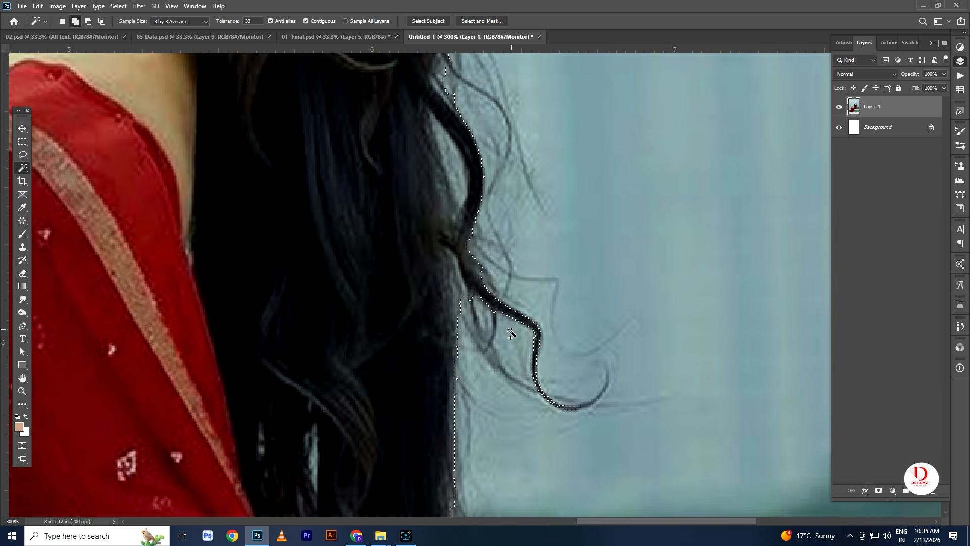
{"action": "key", "text": "ctrl+d"}
Subtract the sky gap between the raised arm and the face from the selection with the Lasso tool.
{"action": "key", "text": "l"}
{"action": "key", "text": "ctrl+minus"}
{"action": "mouse_move", "coordinate": [452, 333]}
{"action": "left_mouse_down"}
{"action": "mouse_move", "coordinate": [464, 251]}
{"action": "mouse_move", "coordinate": [472, 340]}
{"action": "mouse_move", "coordinate": [499, 190]}
{"action": "mouse_move", "coordinate": [439, 318]}
{"action": "mouse_move", "coordinate": [522, 385]}
{"action": "left_mouse_up"}
{"action": "left_click_drag", "start_coordinate": [505, 177], "coordinate": [510, 384]}
{"action": "left_click_drag", "start_coordinate": [480, 126], "coordinate": [495, 455]}
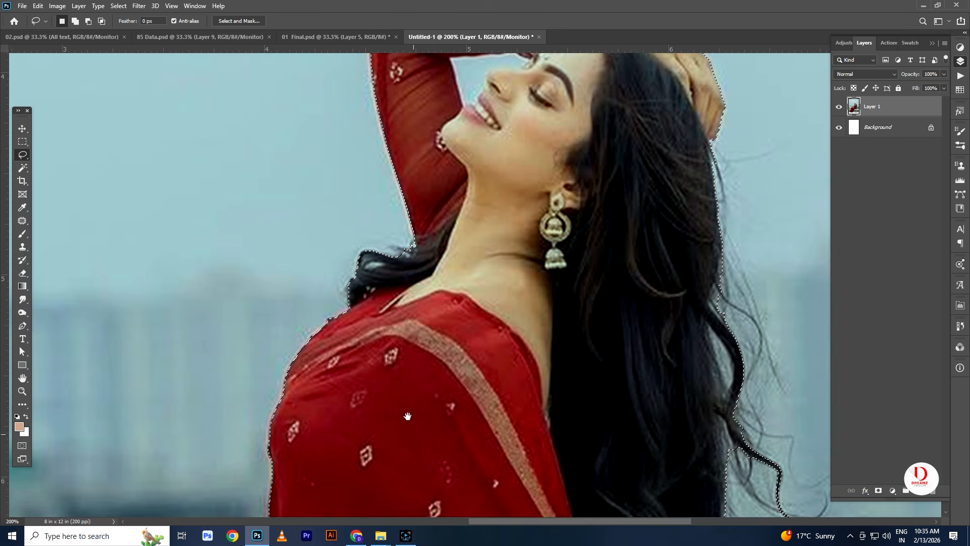
{"action": "left_click_drag", "start_coordinate": [404, 242], "coordinate": [444, 469]}
{"action": "scroll", "coordinate": [555, 299], "scroll_direction": "up", "scroll_amount": 2}
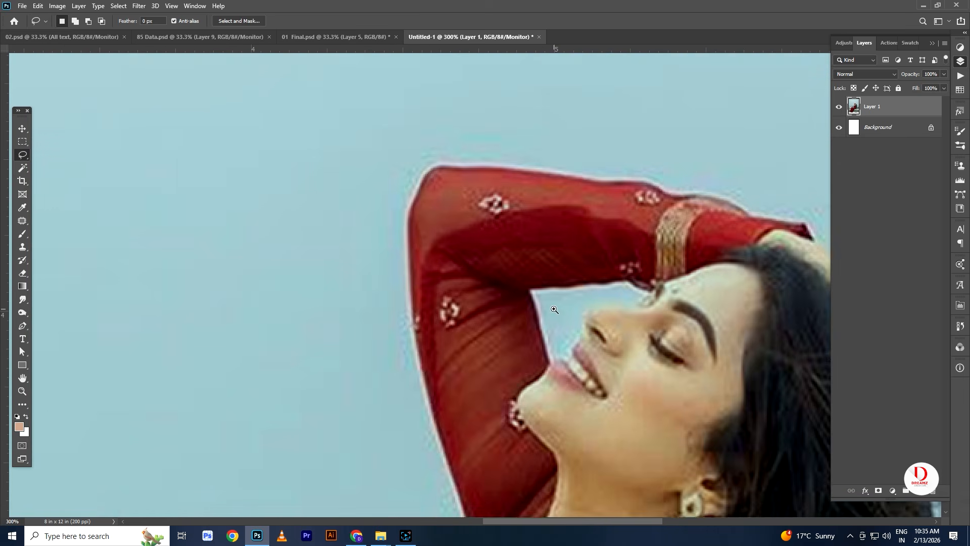
{"action": "left_click_drag", "start_coordinate": [555, 299], "coordinate": [513, 287]}
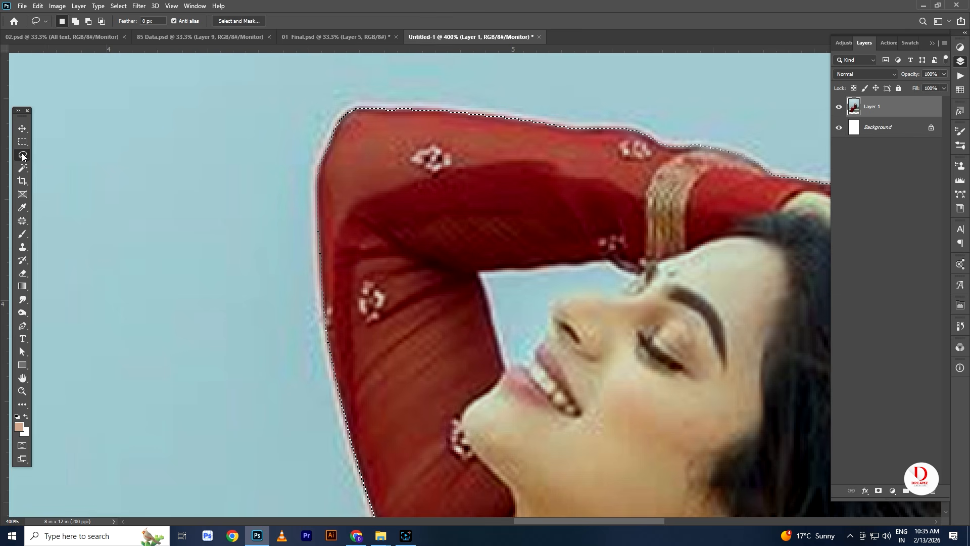
{"action": "key", "text": "alt"}
{"action": "left_click_drag", "start_coordinate": [484, 276], "coordinate": [559, 271]}
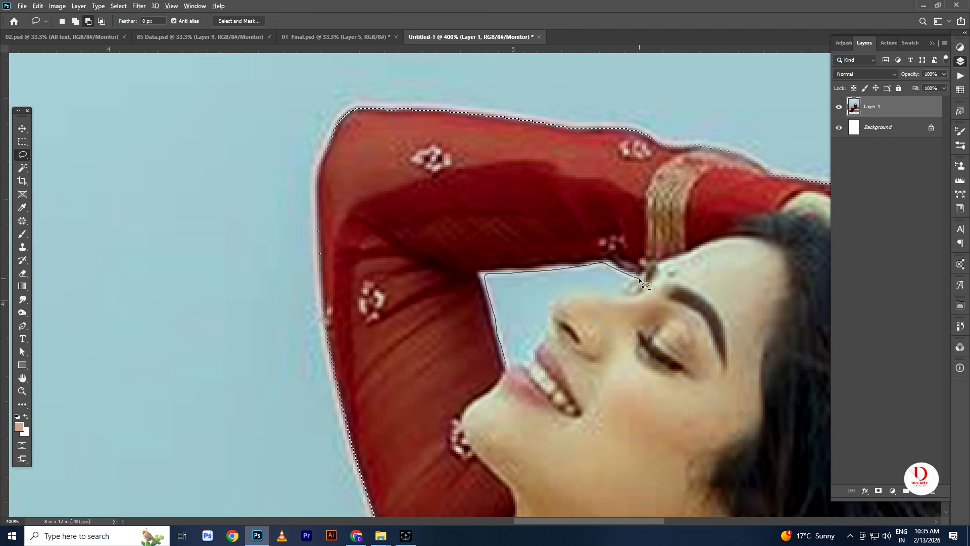
{"action": "mouse_move", "coordinate": [567, 295]}
{"action": "left_mouse_down"}
{"action": "mouse_move", "coordinate": [545, 331]}
{"action": "mouse_move", "coordinate": [502, 365]}
{"action": "left_mouse_up"}
{"action": "key", "text": "ctrl+d"}
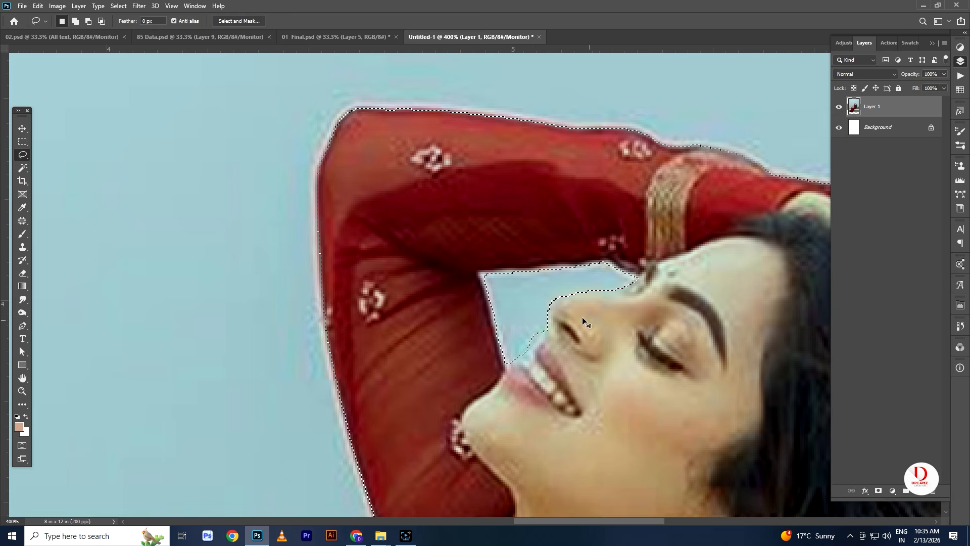
{"action": "left_click", "coordinate": [582, 317], "text": "alt"}
{"action": "left_click", "coordinate": [581, 313], "text": "ctrl+alt"}
{"action": "left_click", "coordinate": [581, 313], "text": "ctrl+alt"}
{"action": "mouse_move", "coordinate": [481, 357]}
{"action": "left_mouse_down"}
{"action": "mouse_move", "coordinate": [389, 357]}
{"action": "mouse_move", "coordinate": [439, 307]}
{"action": "mouse_move", "coordinate": [455, 403]}
{"action": "left_mouse_up"}
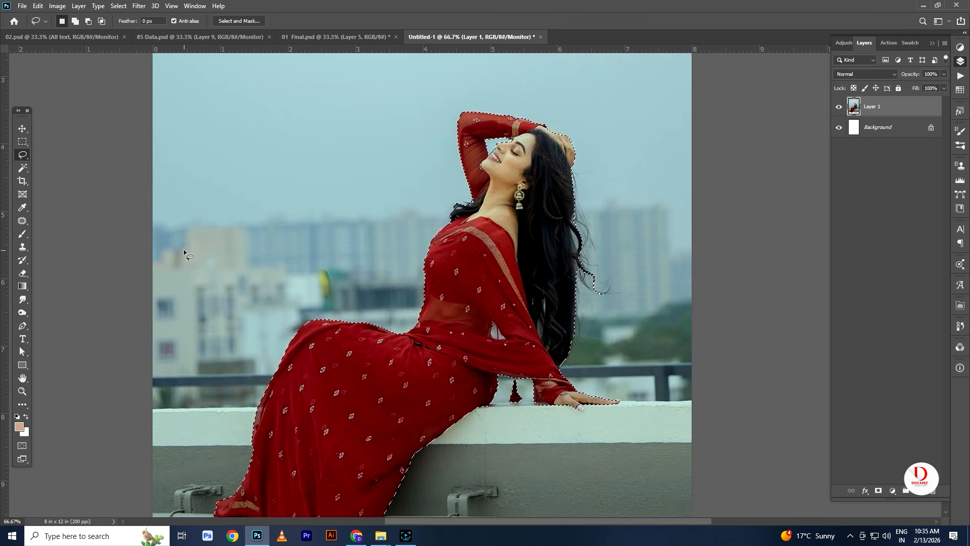
Feather the selection of the woman by 1 pixel.
{"action": "key", "text": "shift+BackSpace"}
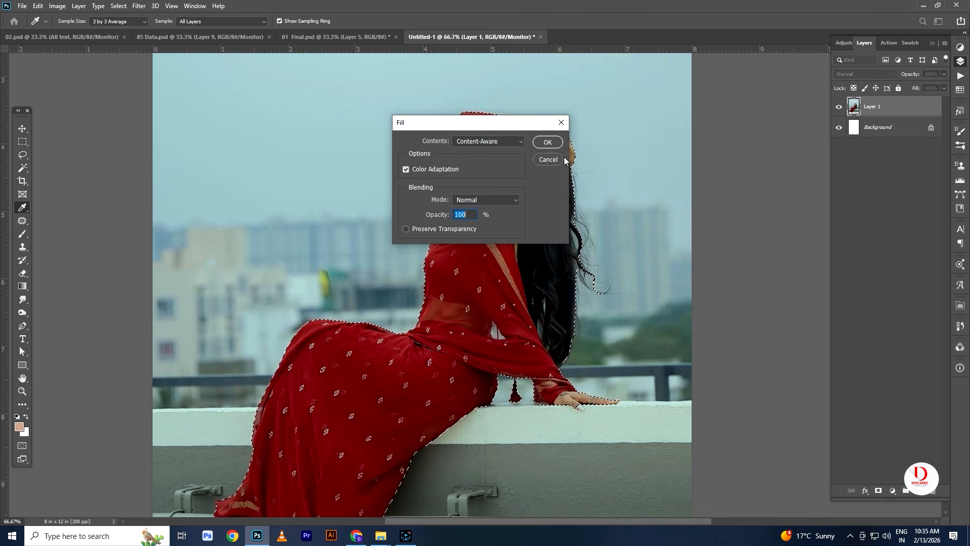
{"action": "left_click", "coordinate": [543, 160]}
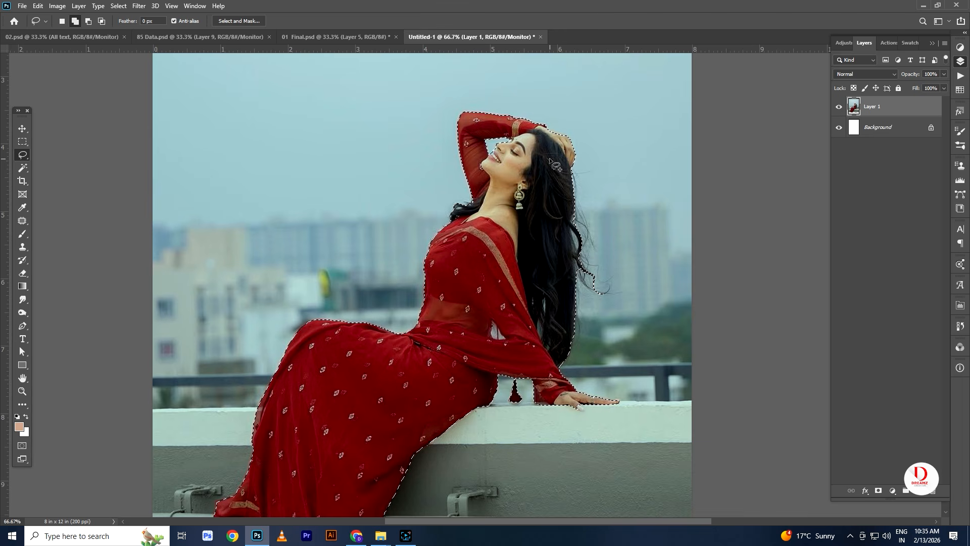
{"action": "key", "text": "shift+F6"}
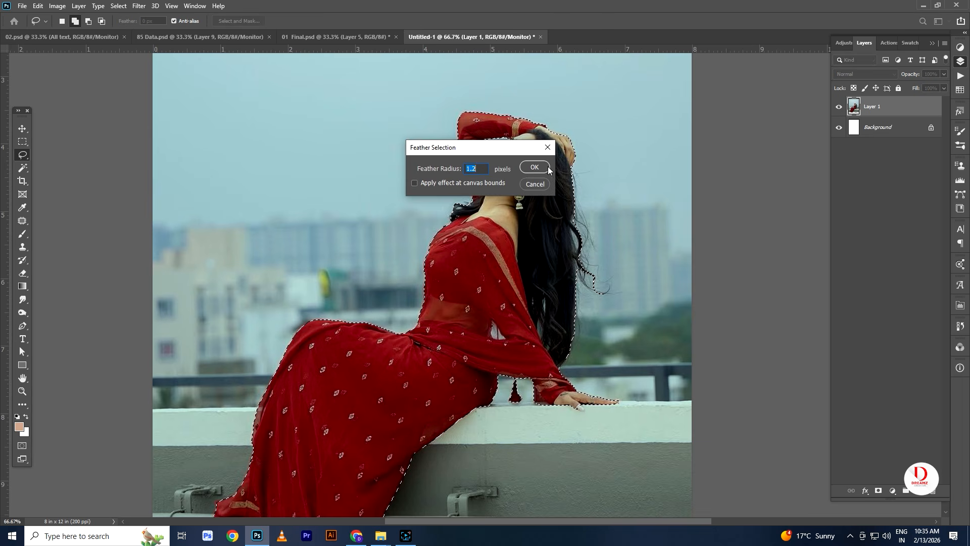
{"action": "type", "text": "1"}
{"action": "left_click", "coordinate": [535, 167]}
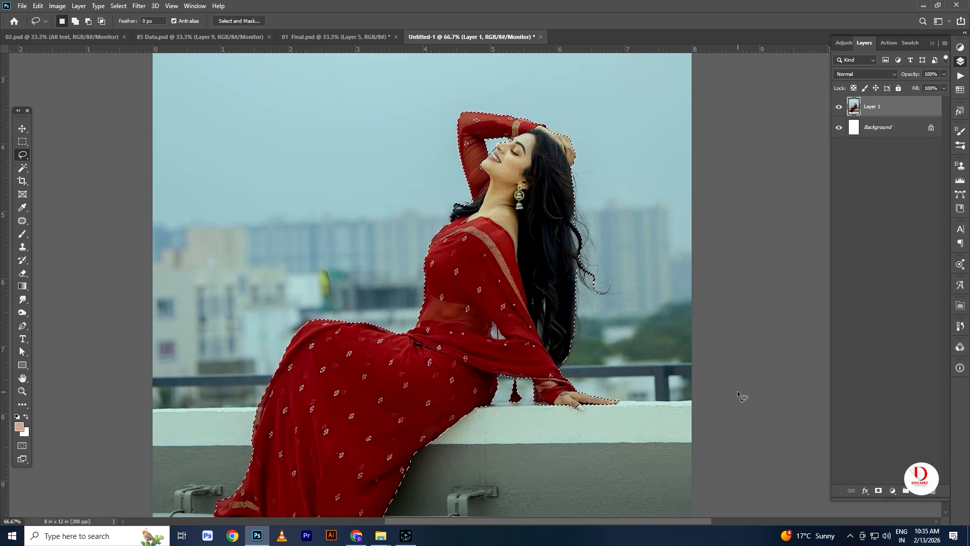
Add a layer mask to Layer 1 from the selection to hide the city background.
{"action": "scroll", "coordinate": [741, 396], "scroll_direction": "down", "scroll_amount": 1}
{"action": "left_click_drag", "start_coordinate": [474, 321], "coordinate": [494, 276]}
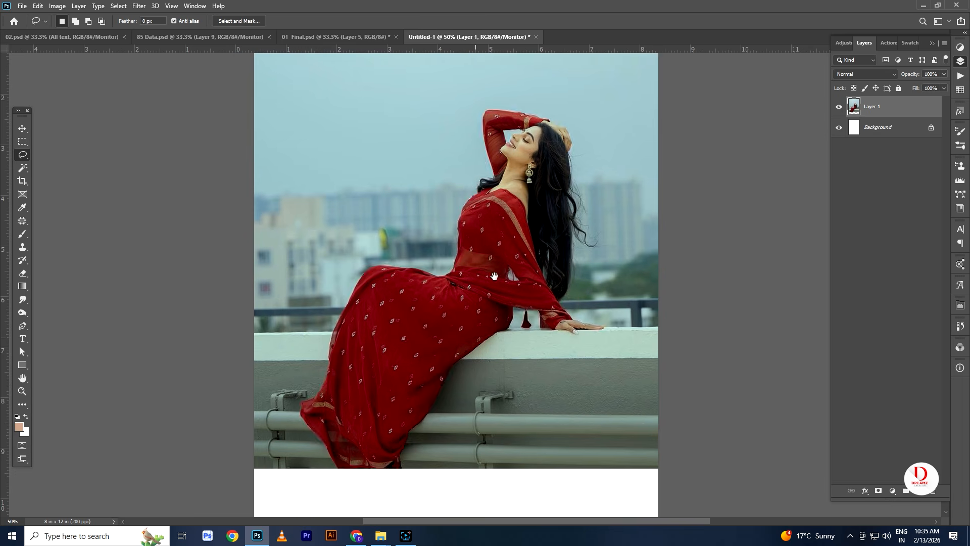
{"action": "key", "text": "v"}
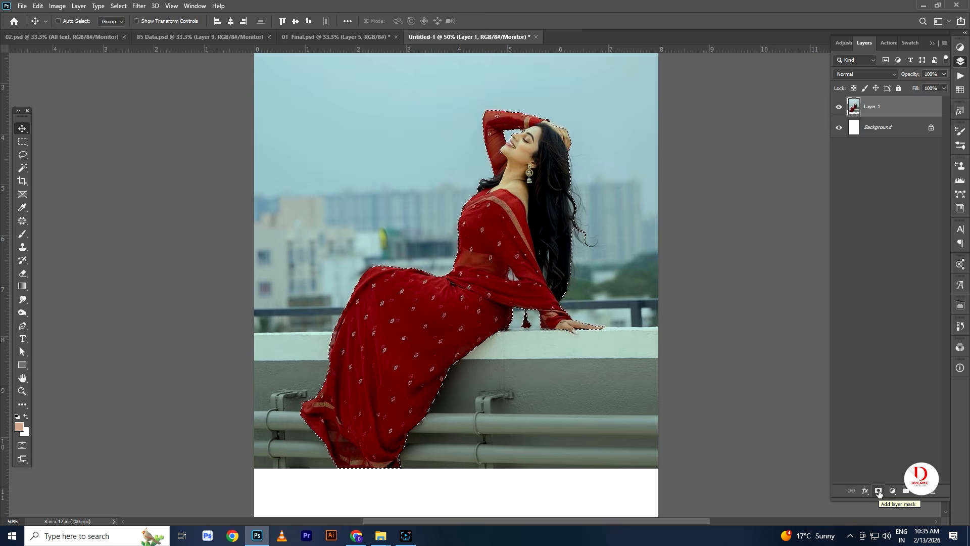
{"action": "left_click", "coordinate": [878, 492]}
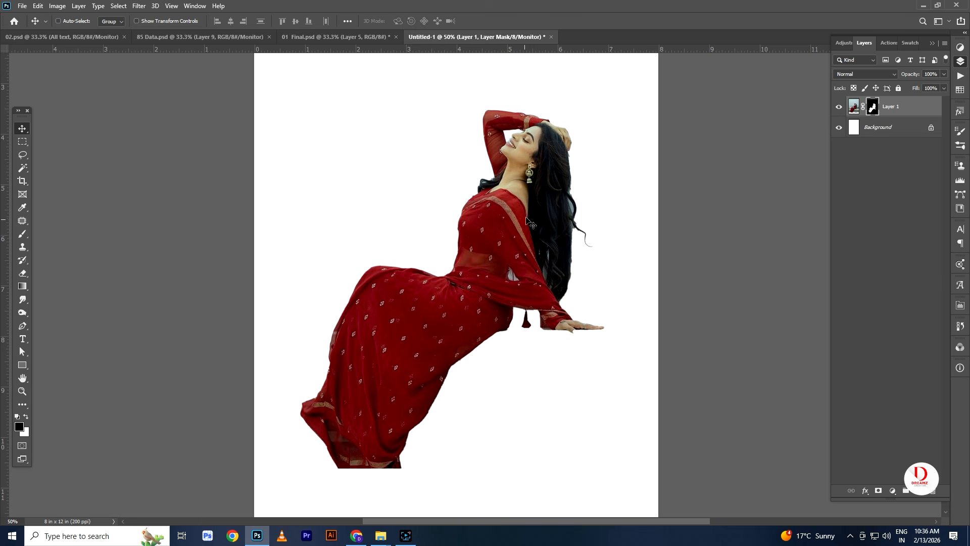
Check the cutout's hair edges and open Layer 1's mask in Select and Mask.
{"action": "scroll", "coordinate": [529, 222], "scroll_direction": "up", "scroll_amount": 6}
{"action": "left_click_drag", "start_coordinate": [599, 113], "coordinate": [530, 285]}
{"action": "scroll", "coordinate": [505, 303], "scroll_direction": "up", "scroll_amount": 3}
{"action": "scroll", "coordinate": [480, 310], "scroll_direction": "down", "scroll_amount": 5}
{"action": "scroll", "coordinate": [621, 276], "scroll_direction": "up", "scroll_amount": 4}
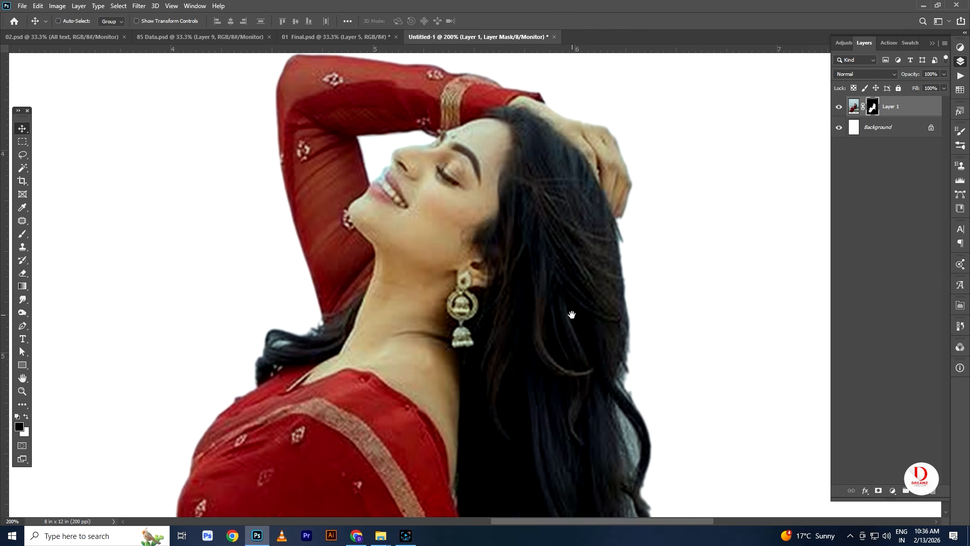
{"action": "right_click", "coordinate": [871, 110]}
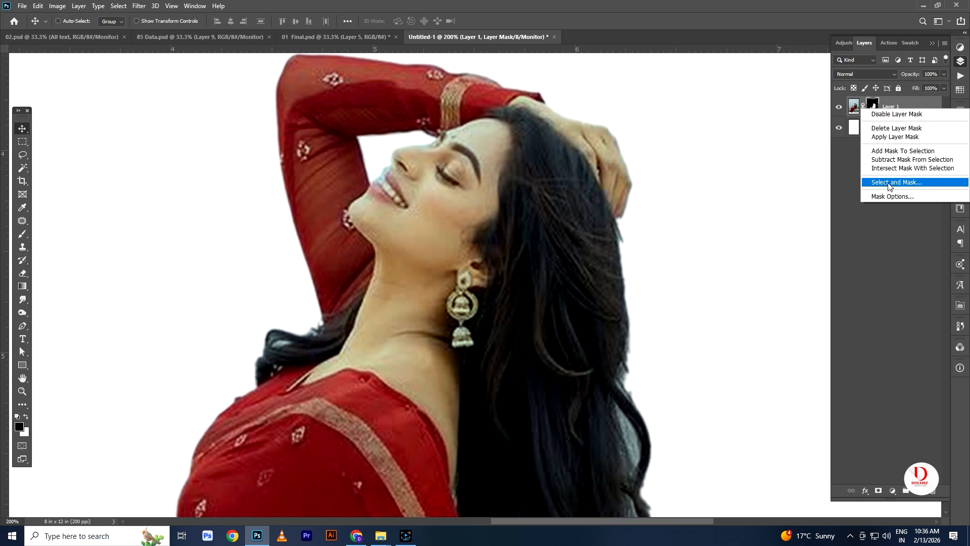
{"action": "left_click", "coordinate": [889, 185]}
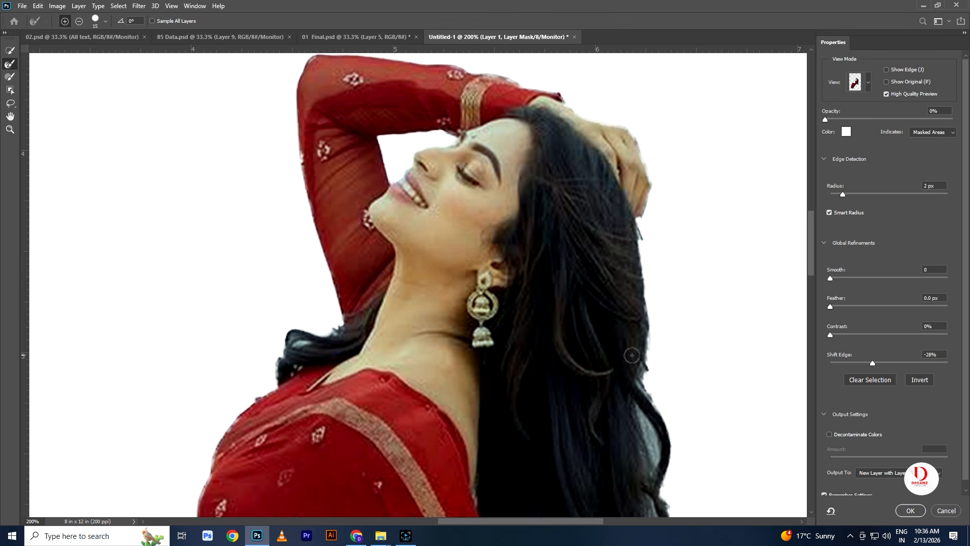
Refine the mask in the gaps between the loose hair strands along the woman's back with the Refine Edge Brush.
{"action": "mouse_move", "coordinate": [667, 428]}
{"action": "left_mouse_down"}
{"action": "mouse_move", "coordinate": [619, 325]}
{"action": "mouse_move", "coordinate": [597, 322]}
{"action": "mouse_move", "coordinate": [617, 425]}
{"action": "left_mouse_up"}
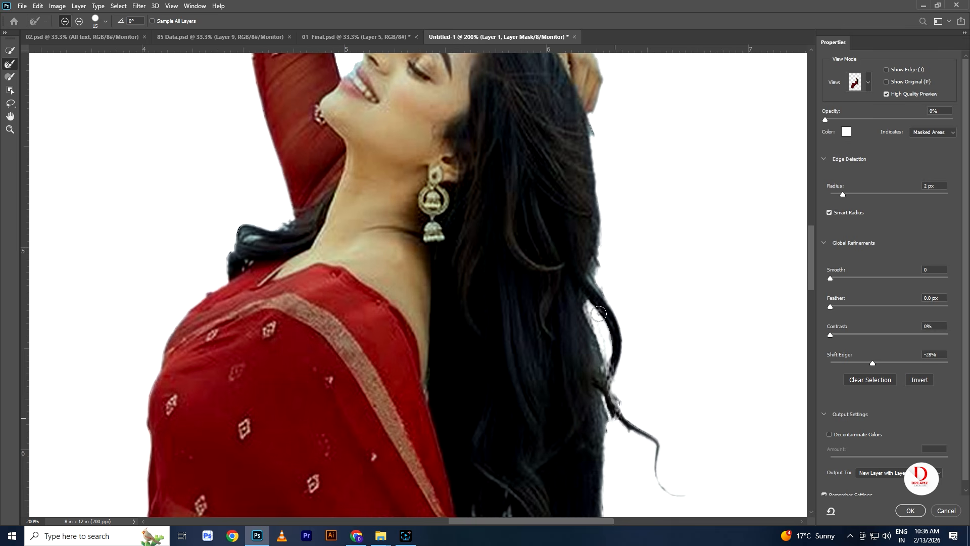
{"action": "left_click_drag", "start_coordinate": [599, 268], "coordinate": [600, 285]}
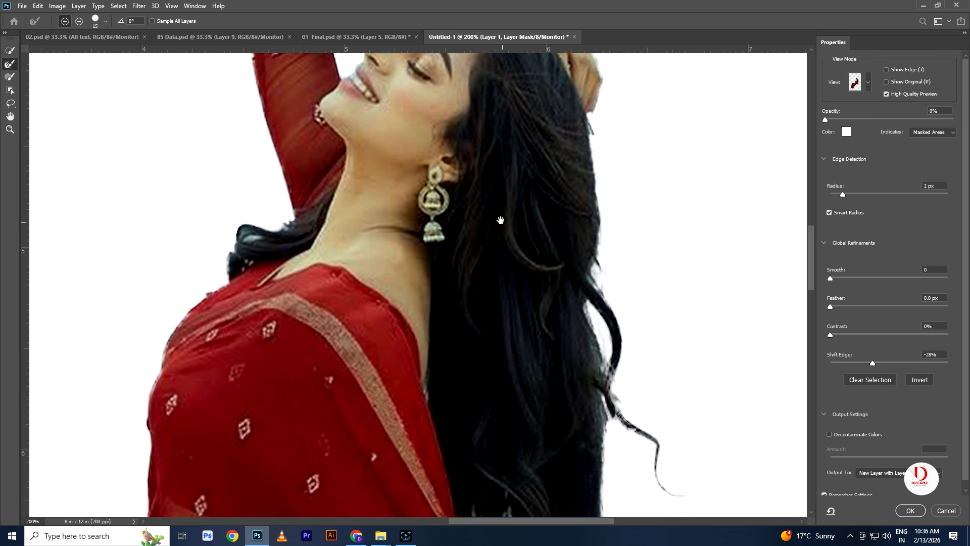
{"action": "left_click_drag", "start_coordinate": [500, 220], "coordinate": [586, 447]}
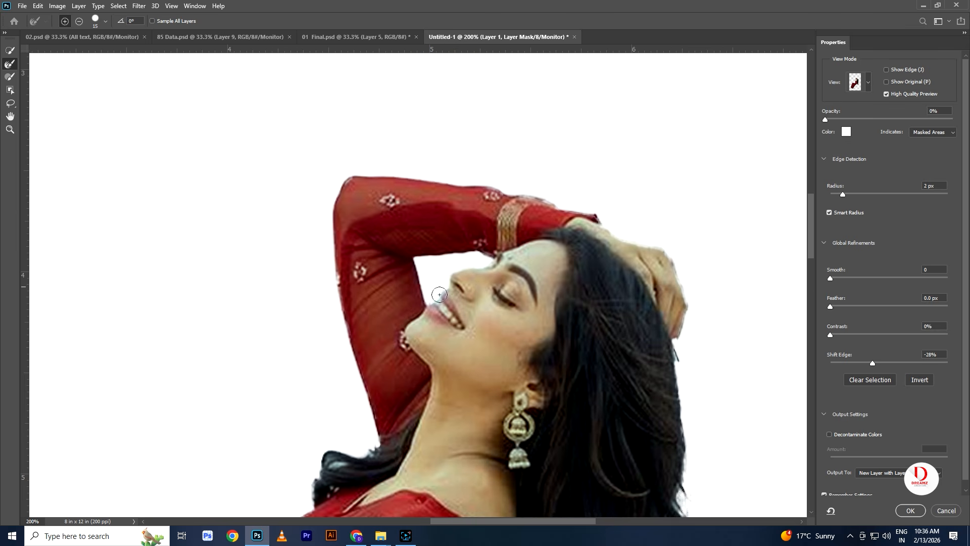
{"action": "scroll", "coordinate": [374, 334], "scroll_direction": "down", "scroll_amount": 3}
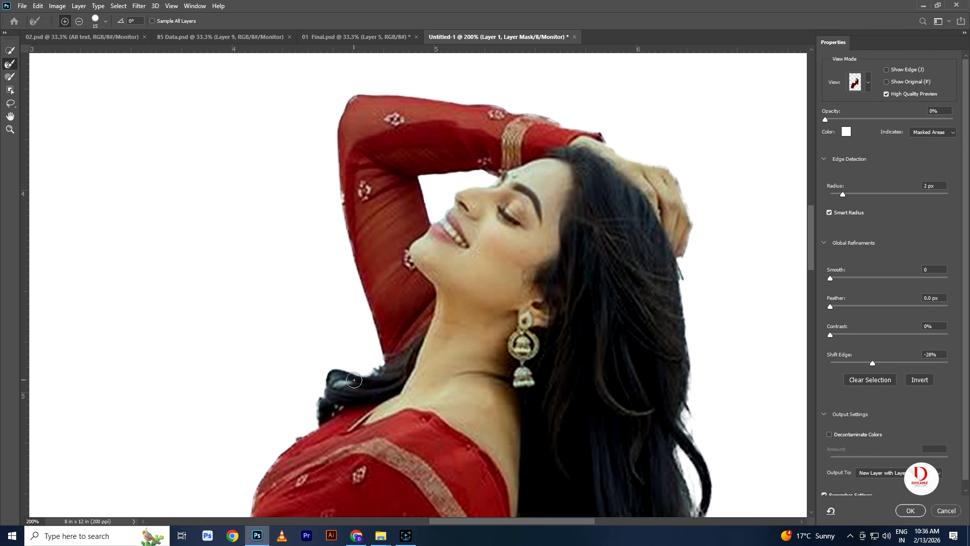
{"action": "left_click_drag", "start_coordinate": [576, 413], "coordinate": [556, 237]}
{"action": "left_click_drag", "start_coordinate": [499, 363], "coordinate": [489, 353]}
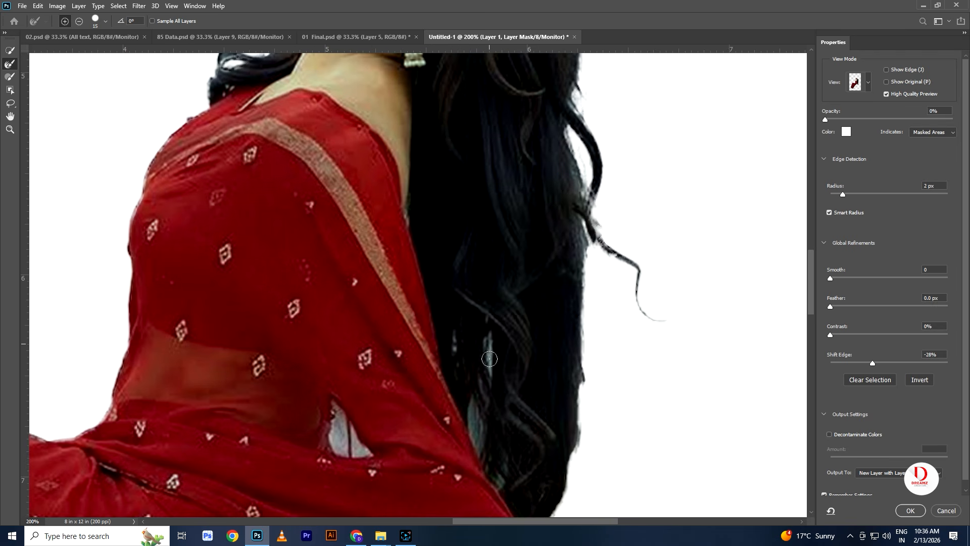
Review the whole cutout and output the refined mask as a new layer with a layer mask.
{"action": "key", "text": "ctrl+minus"}
{"action": "key", "text": "ctrl+minus"}
{"action": "key", "text": "ctrl+minus"}
{"action": "key", "text": "ctrl+minus"}
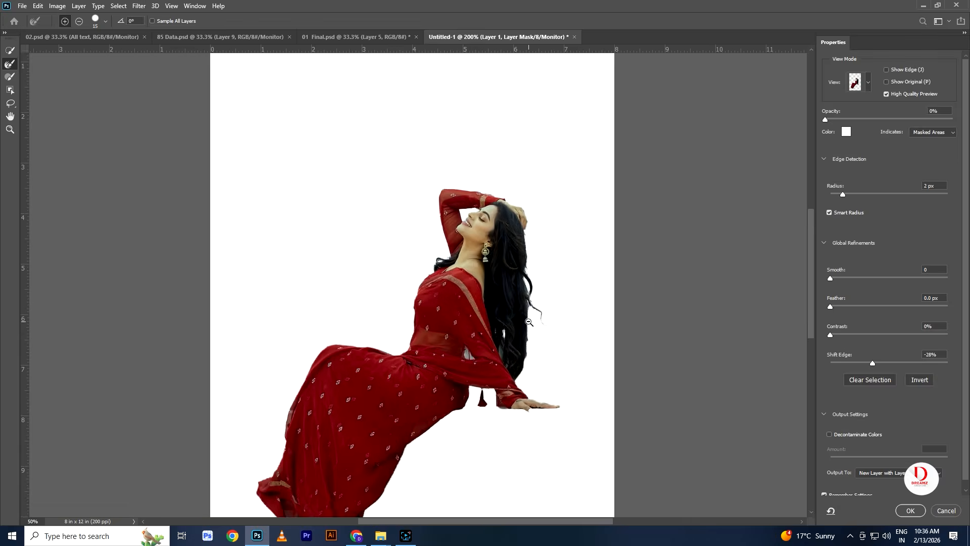
{"action": "left_click_drag", "start_coordinate": [438, 305], "coordinate": [446, 303]}
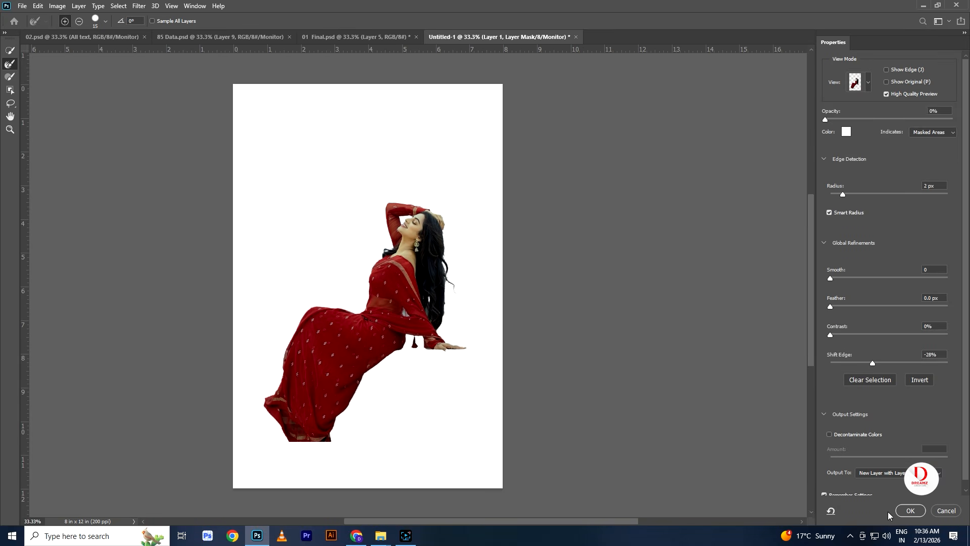
{"action": "left_click", "coordinate": [911, 511]}
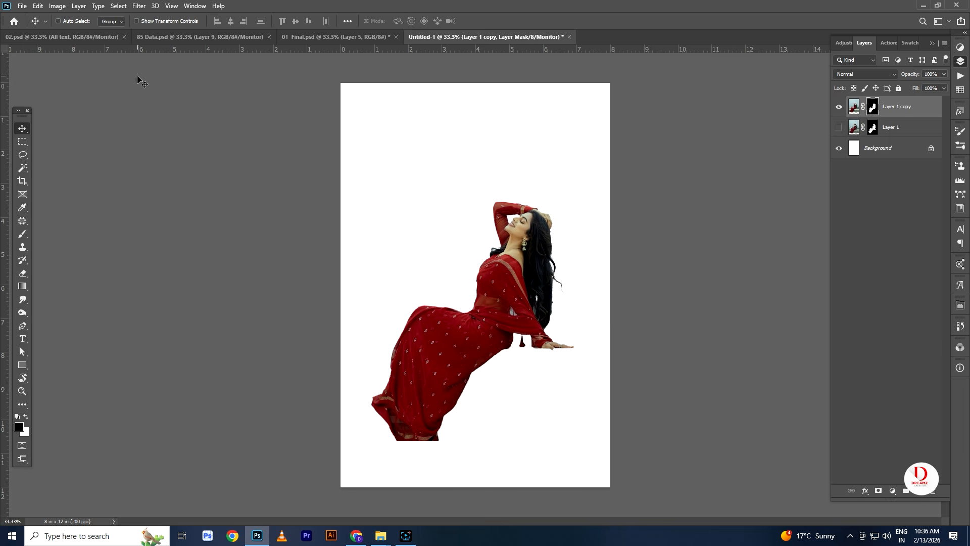
Bring the forest image from 85 Data.psd into the new document and place it beneath Layer 1 copy.
{"action": "left_click", "coordinate": [172, 38]}
{"action": "right_click", "coordinate": [496, 228]}
{"action": "left_click", "coordinate": [507, 229]}
{"action": "left_click_drag", "start_coordinate": [494, 206], "coordinate": [477, 282]}
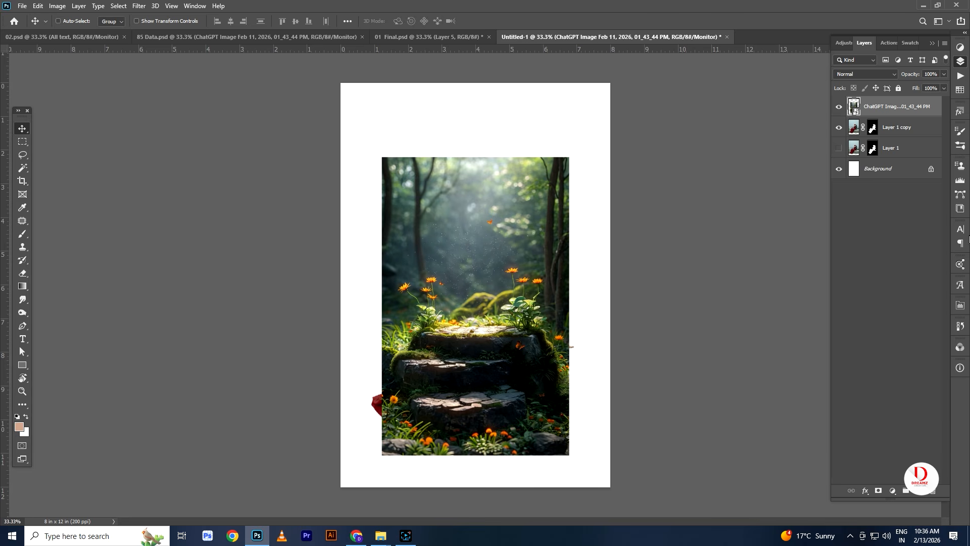
{"action": "left_click_drag", "start_coordinate": [926, 105], "coordinate": [926, 136]}
{"action": "scroll", "coordinate": [529, 278], "scroll_direction": "up", "scroll_amount": 1}
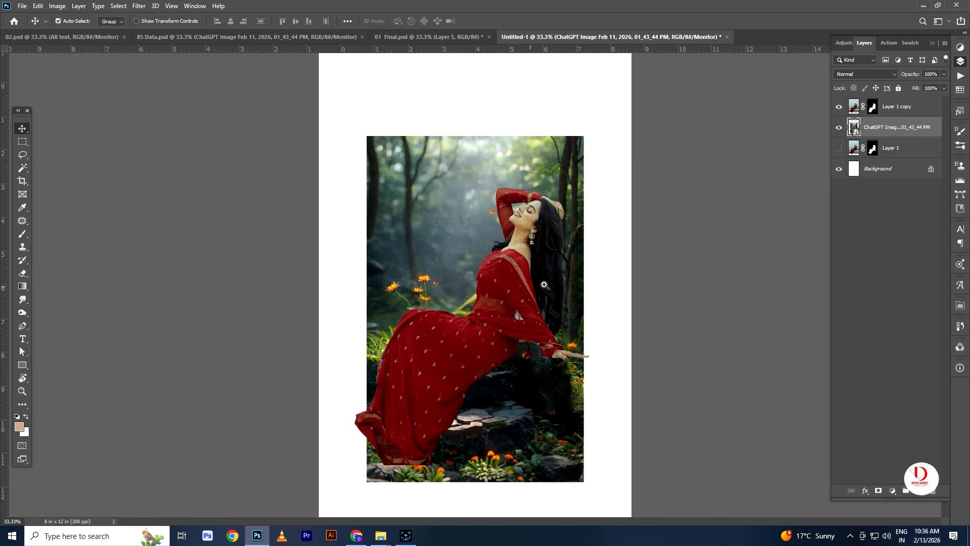
Enlarge and reposition the forest image so it covers the whole canvas, stretching it slightly to reach the side edge.
{"action": "scroll", "coordinate": [536, 260], "scroll_direction": "down", "scroll_amount": 1}
{"action": "right_click", "coordinate": [424, 201]}
{"action": "left_click", "coordinate": [437, 203]}
{"action": "key", "text": "ctrl+t"}
{"action": "left_click_drag", "start_coordinate": [532, 174], "coordinate": [611, 50]}
{"action": "left_click_drag", "start_coordinate": [483, 160], "coordinate": [441, 195]}
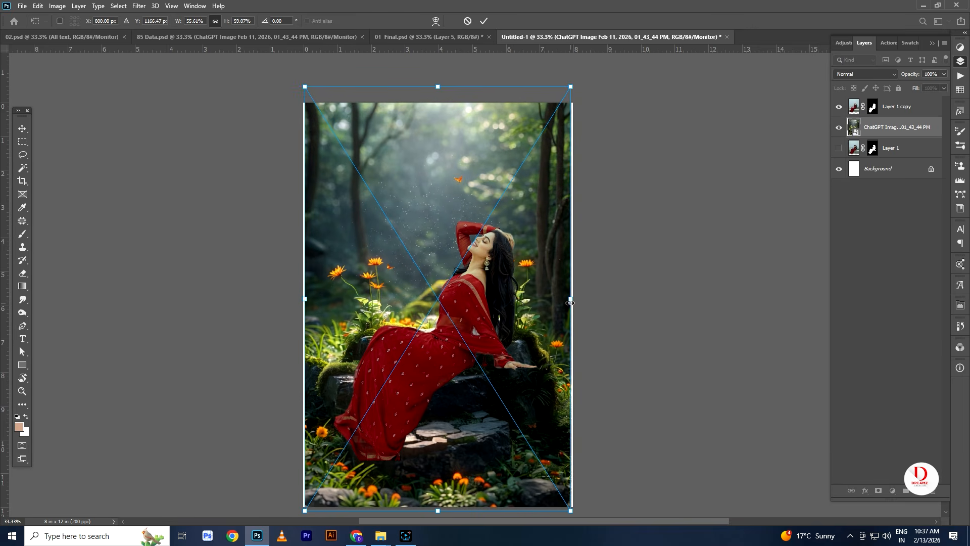
{"action": "left_click_drag", "start_coordinate": [570, 303], "coordinate": [574, 302]}
{"action": "key", "text": "Return"}
Scale down the woman on Layer 1 copy and position her sitting on the stone steps with her hand on the rock.
{"action": "left_click_drag", "start_coordinate": [511, 316], "coordinate": [494, 253]}
{"action": "right_click", "coordinate": [464, 308]}
{"action": "left_click", "coordinate": [476, 313]}
{"action": "key", "text": "ctrl+t"}
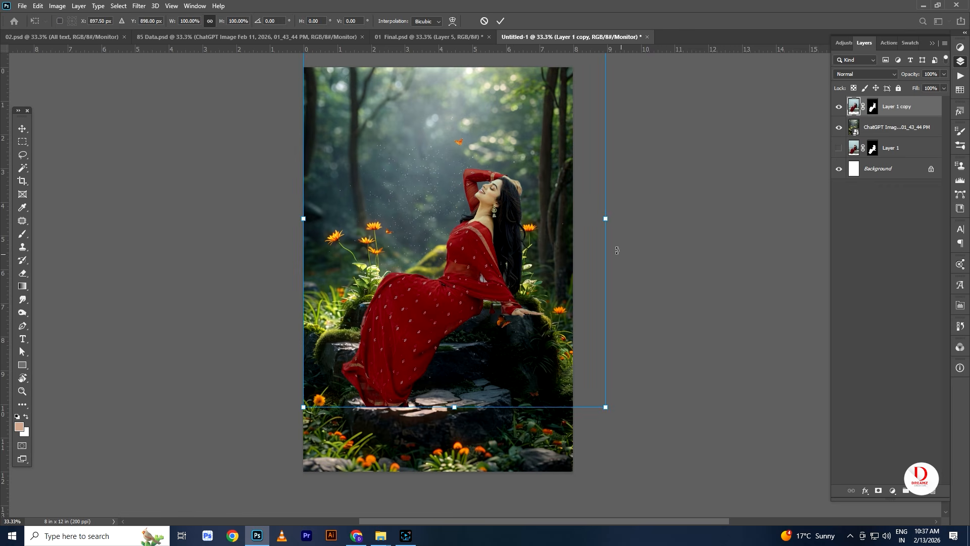
{"action": "left_click_drag", "start_coordinate": [605, 219], "coordinate": [551, 226]}
{"action": "left_click_drag", "start_coordinate": [442, 243], "coordinate": [460, 267]}
{"action": "left_click_drag", "start_coordinate": [566, 96], "coordinate": [588, 56]}
{"action": "left_click_drag", "start_coordinate": [462, 175], "coordinate": [438, 167]}
{"action": "key", "text": "Return"}
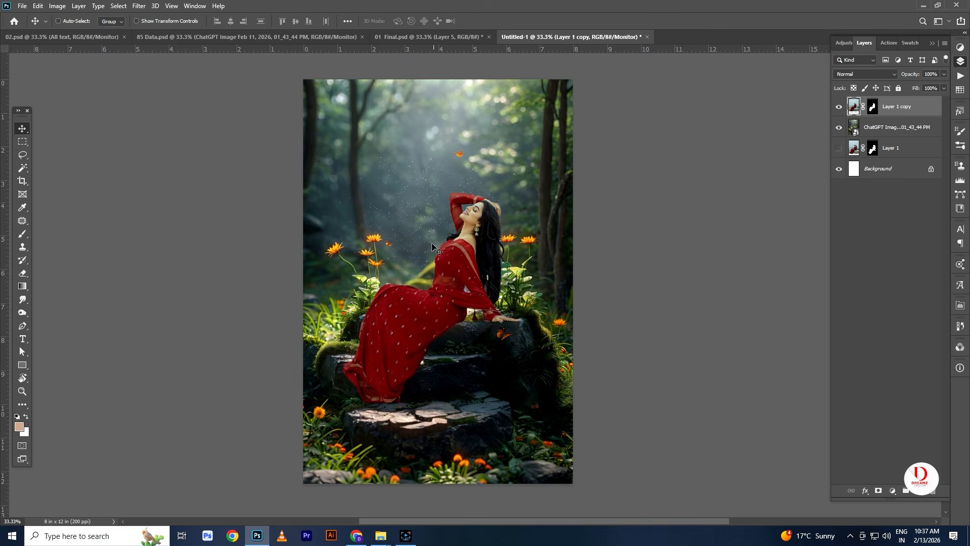
Duplicate Layer 1 copy and apply the duplicate's layer mask.
{"action": "scroll", "coordinate": [438, 328], "scroll_direction": "up", "scroll_amount": 1}
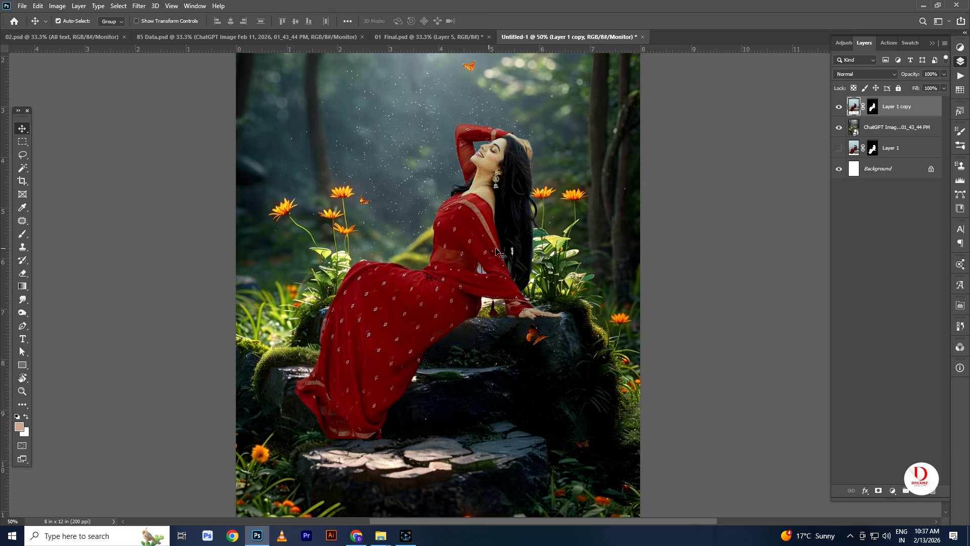
{"action": "scroll", "coordinate": [499, 253], "scroll_direction": "down", "scroll_amount": 1}
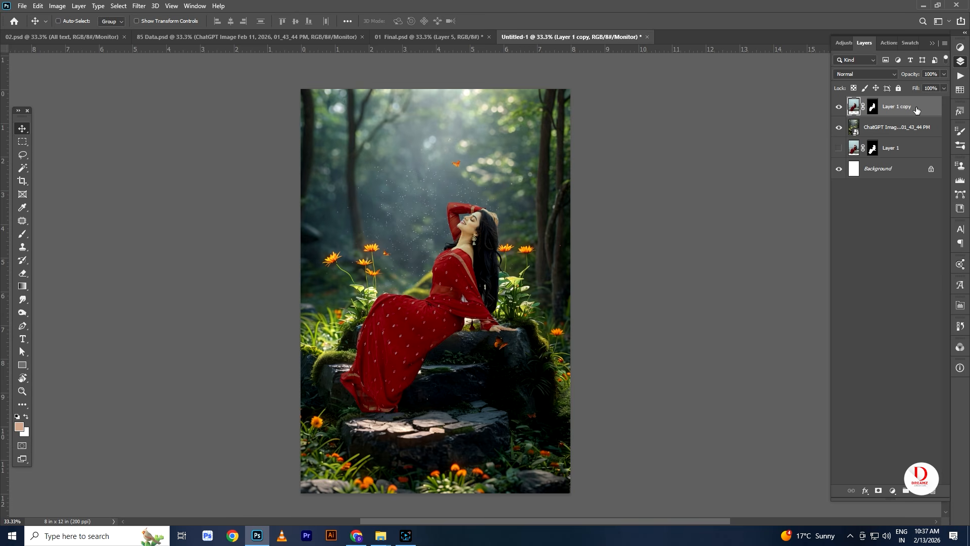
{"action": "key", "text": "ctrl+j"}
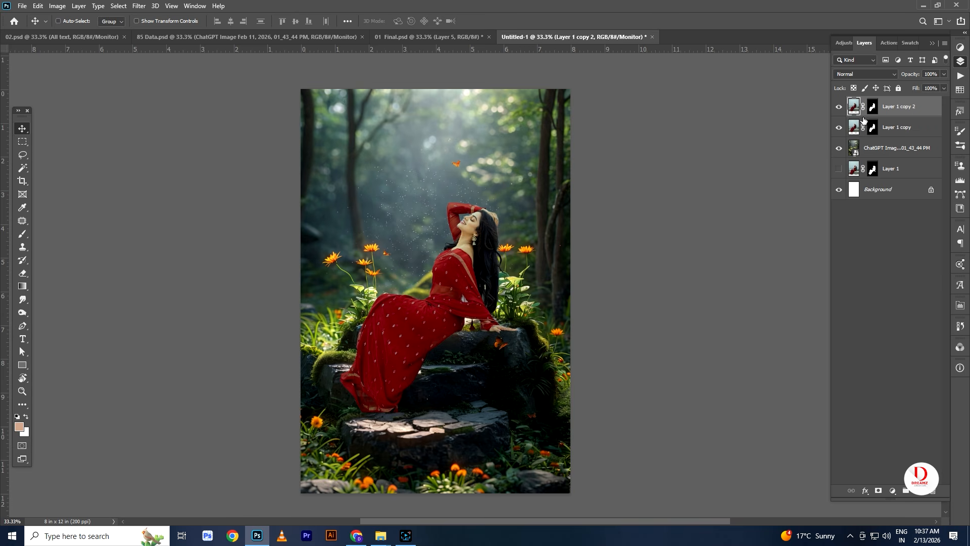
{"action": "left_click", "coordinate": [873, 111]}
{"action": "right_click", "coordinate": [873, 111]}
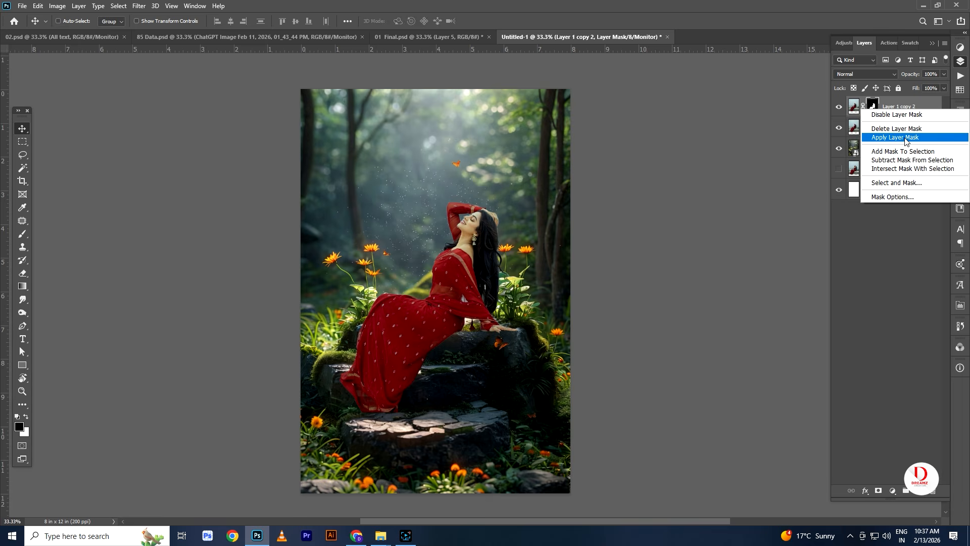
{"action": "left_click", "coordinate": [904, 138]}
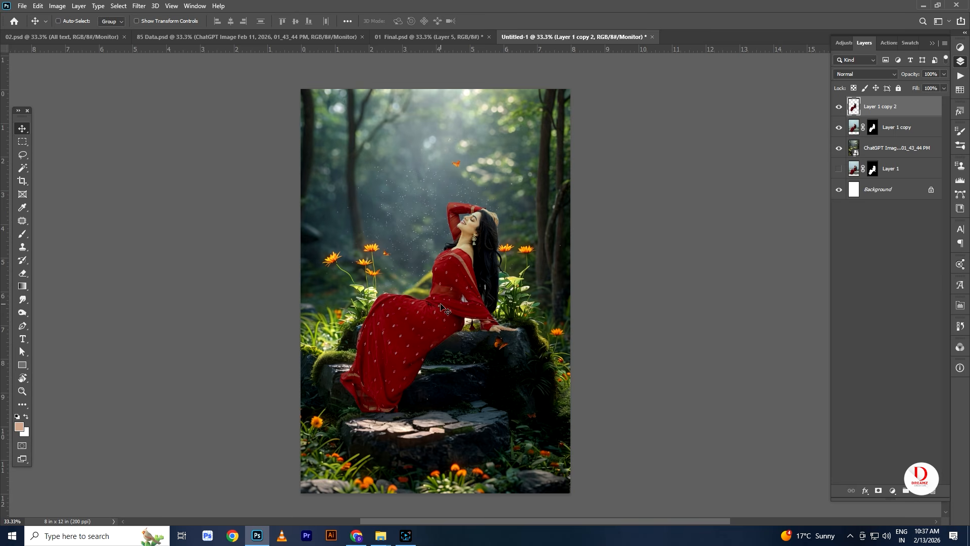
Copy the lower part of the sari to a new layer with a Lasso selection and shift it slightly downward.
{"action": "key", "text": "l"}
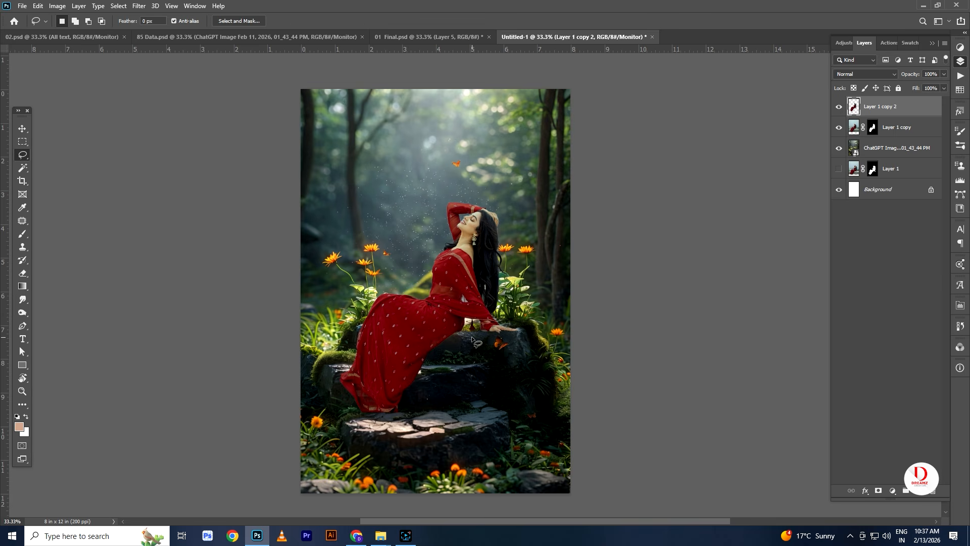
{"action": "mouse_move", "coordinate": [466, 328]}
{"action": "left_mouse_down"}
{"action": "mouse_move", "coordinate": [387, 288]}
{"action": "mouse_move", "coordinate": [347, 319]}
{"action": "mouse_move", "coordinate": [328, 362]}
{"action": "mouse_move", "coordinate": [338, 410]}
{"action": "mouse_move", "coordinate": [374, 428]}
{"action": "mouse_move", "coordinate": [445, 411]}
{"action": "mouse_move", "coordinate": [469, 329]}
{"action": "left_mouse_up"}
{"action": "key", "text": "ctrl+j"}
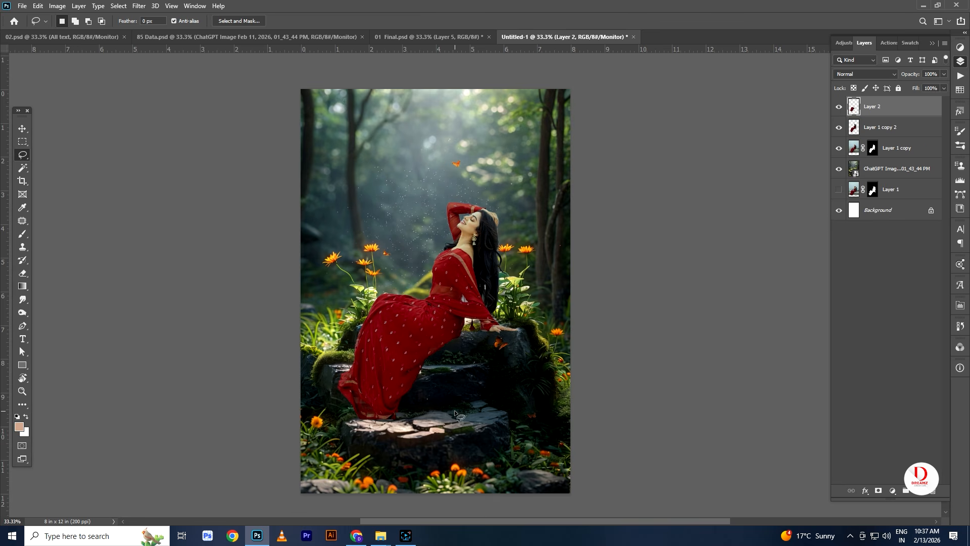
{"action": "key", "text": "v"}
{"action": "scroll", "coordinate": [434, 359], "scroll_direction": "up", "scroll_amount": 1}
{"action": "mouse_move", "coordinate": [404, 308]}
{"action": "left_mouse_down"}
{"action": "mouse_move", "coordinate": [397, 328]}
{"action": "mouse_move", "coordinate": [453, 359]}
{"action": "mouse_move", "coordinate": [406, 321]}
{"action": "left_mouse_up"}
Warp the copied skirt on Layer 2, pulling its lower corners outward so the hem flares over the stone steps.
{"action": "key", "text": "ctrl+t"}
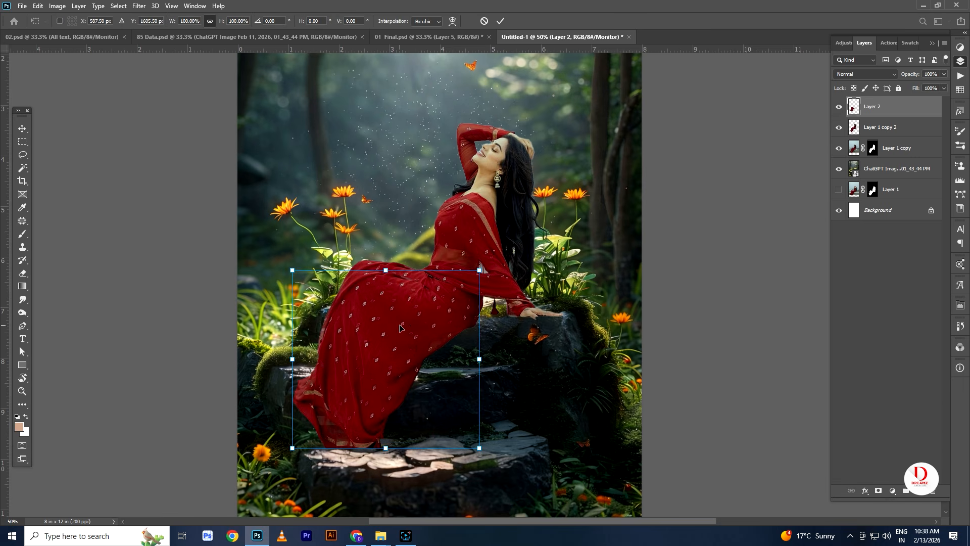
{"action": "right_click", "coordinate": [392, 329]}
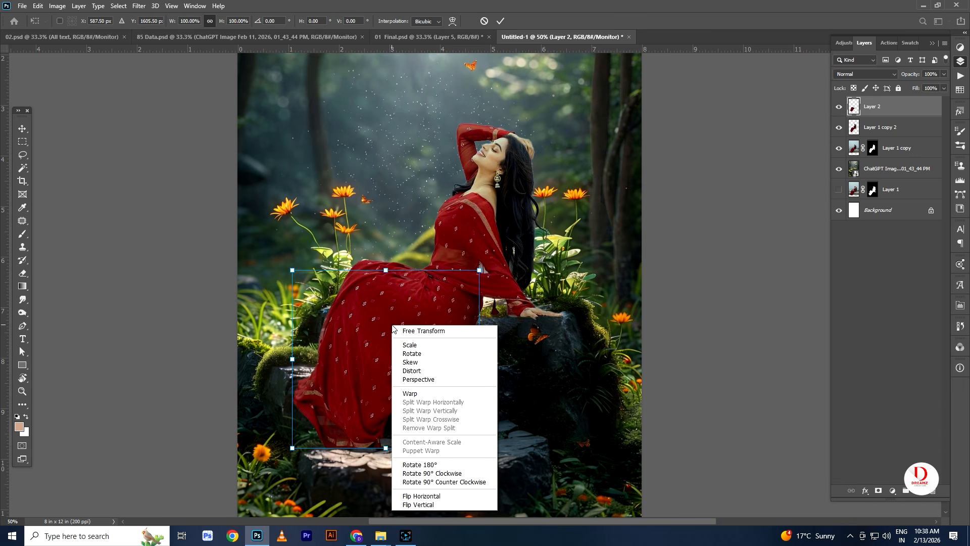
{"action": "left_click", "coordinate": [409, 394]}
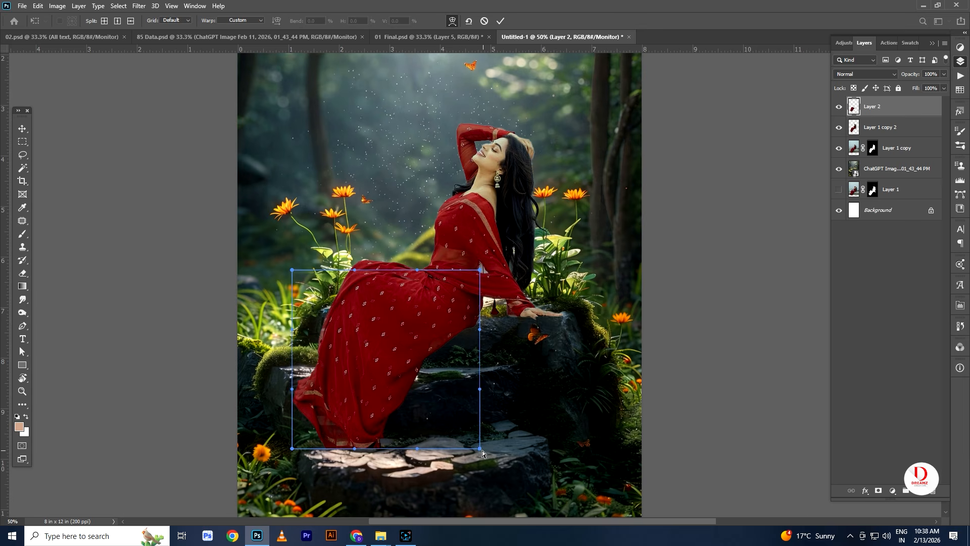
{"action": "left_click_drag", "start_coordinate": [478, 449], "coordinate": [664, 462]}
{"action": "left_click_drag", "start_coordinate": [399, 428], "coordinate": [284, 410]}
{"action": "left_click_drag", "start_coordinate": [467, 380], "coordinate": [484, 379]}
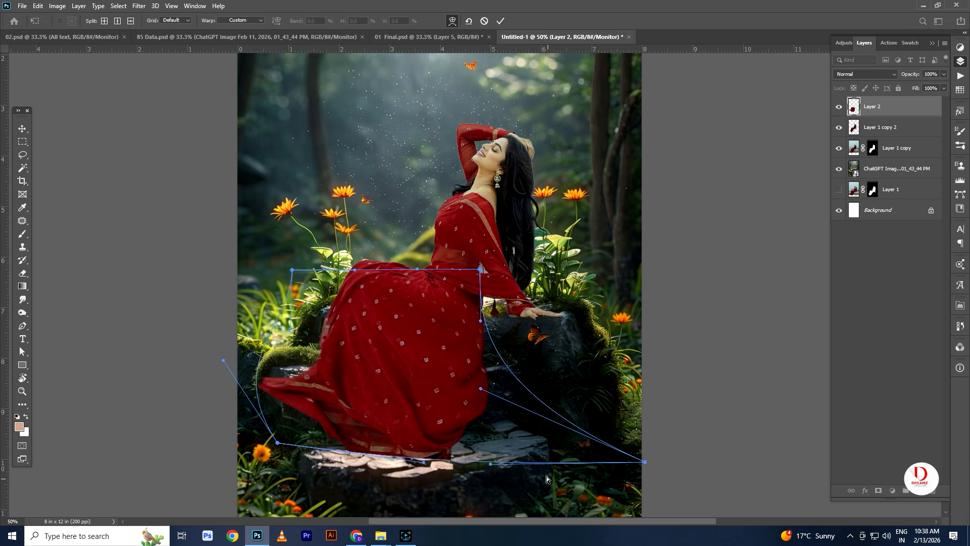
Reshape the skirt's warp so the hem curves lower, the front edge drapes inward and the trailing end extends outward.
{"action": "left_click_drag", "start_coordinate": [490, 466], "coordinate": [502, 502]}
{"action": "left_click_drag", "start_coordinate": [362, 449], "coordinate": [403, 481]}
{"action": "left_click_drag", "start_coordinate": [445, 435], "coordinate": [470, 438]}
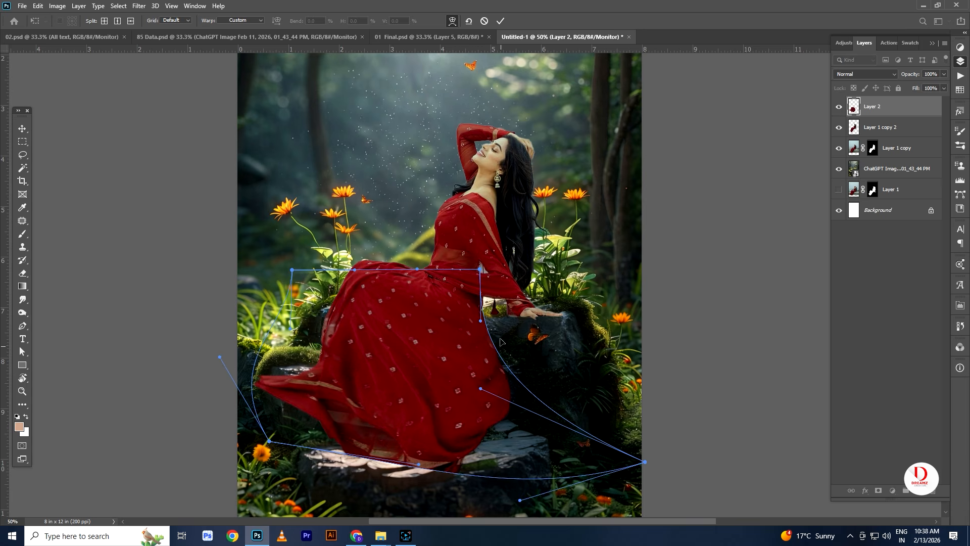
{"action": "left_click_drag", "start_coordinate": [435, 362], "coordinate": [441, 319]}
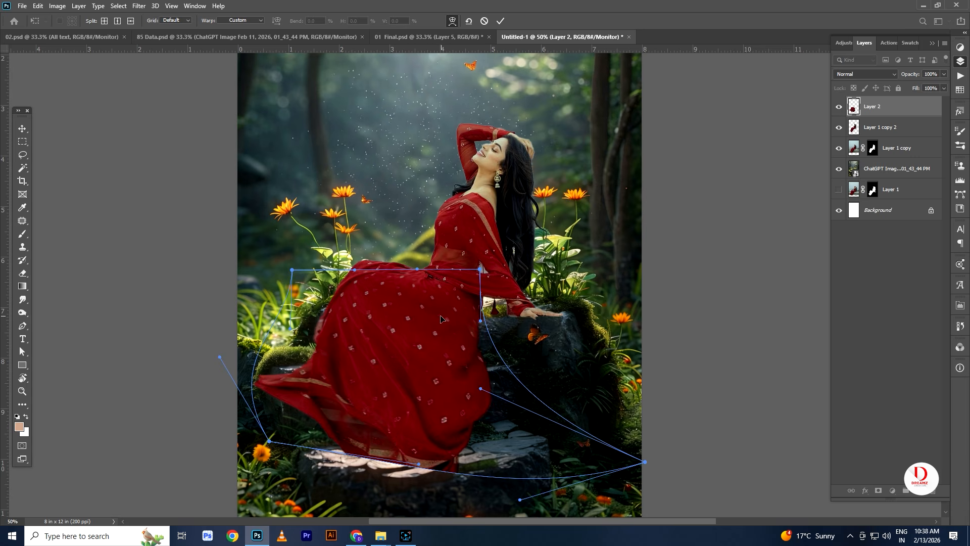
{"action": "left_click_drag", "start_coordinate": [505, 402], "coordinate": [454, 463]}
{"action": "left_click_drag", "start_coordinate": [357, 420], "coordinate": [436, 427]}
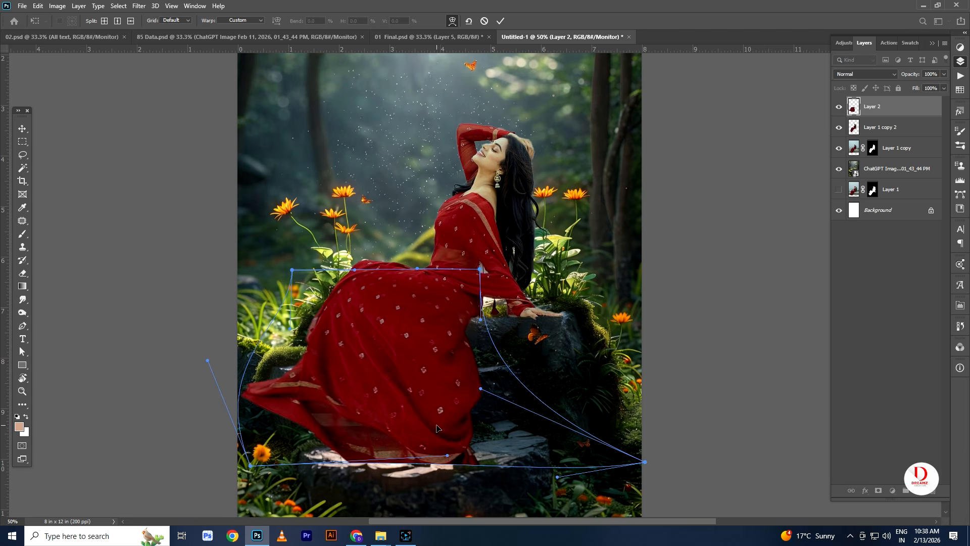
{"action": "left_click_drag", "start_coordinate": [269, 401], "coordinate": [290, 388]}
{"action": "left_click_drag", "start_coordinate": [351, 306], "coordinate": [351, 297]}
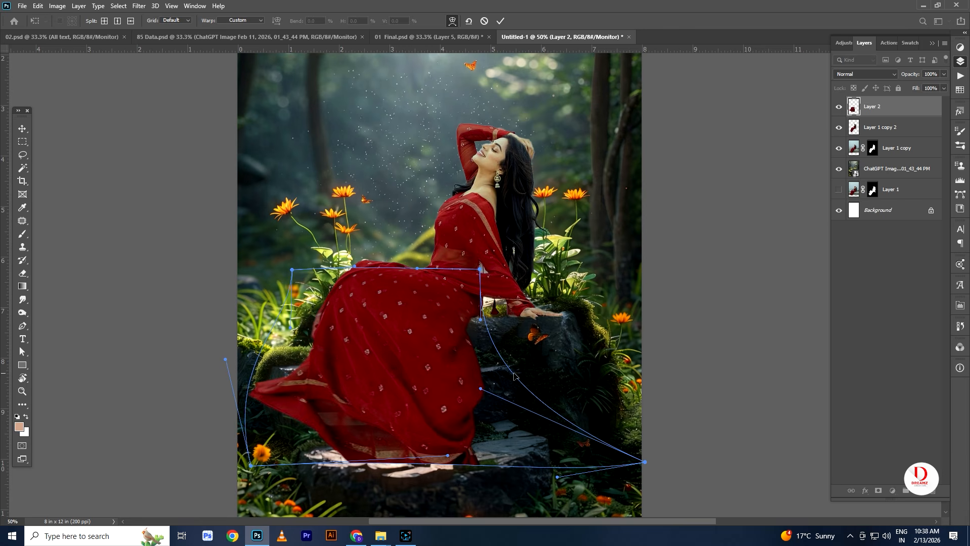
Lower the skirt's hem onto the bottom stone, bend the trailing end downward and apply the warp.
{"action": "left_click_drag", "start_coordinate": [479, 389], "coordinate": [459, 458]}
{"action": "key", "text": "ctrl+z"}
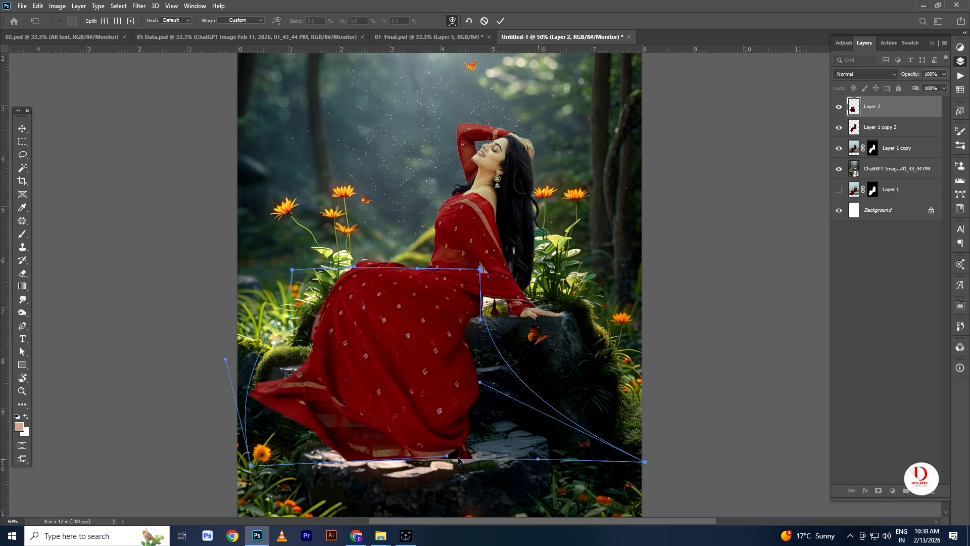
{"action": "left_click_drag", "start_coordinate": [343, 463], "coordinate": [359, 472]}
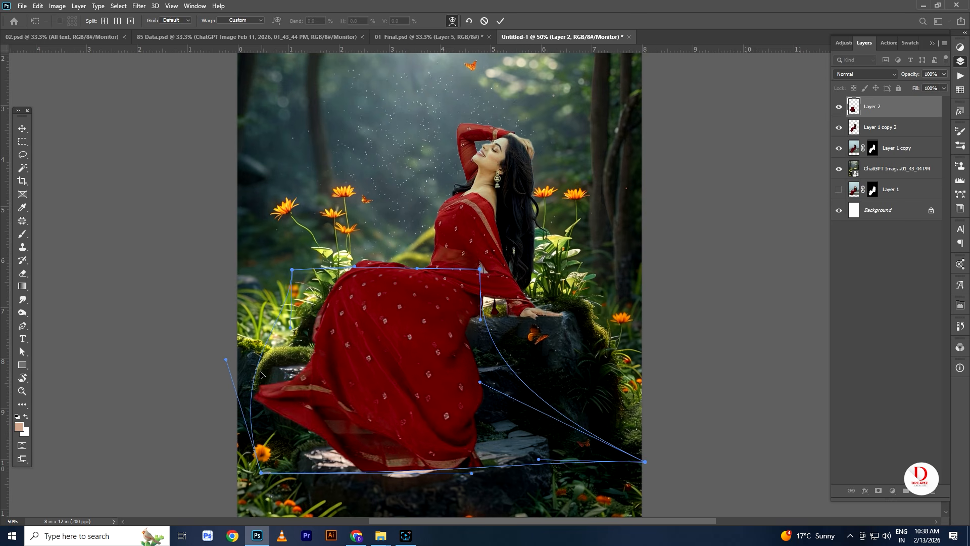
{"action": "left_click_drag", "start_coordinate": [227, 361], "coordinate": [213, 439]}
{"action": "left_click_drag", "start_coordinate": [322, 390], "coordinate": [320, 389]}
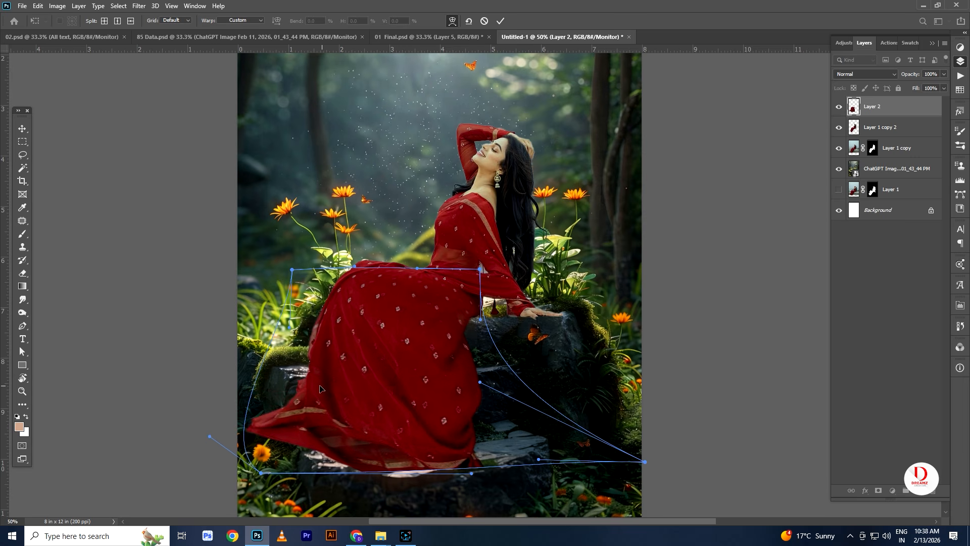
{"action": "key", "text": "Return"}
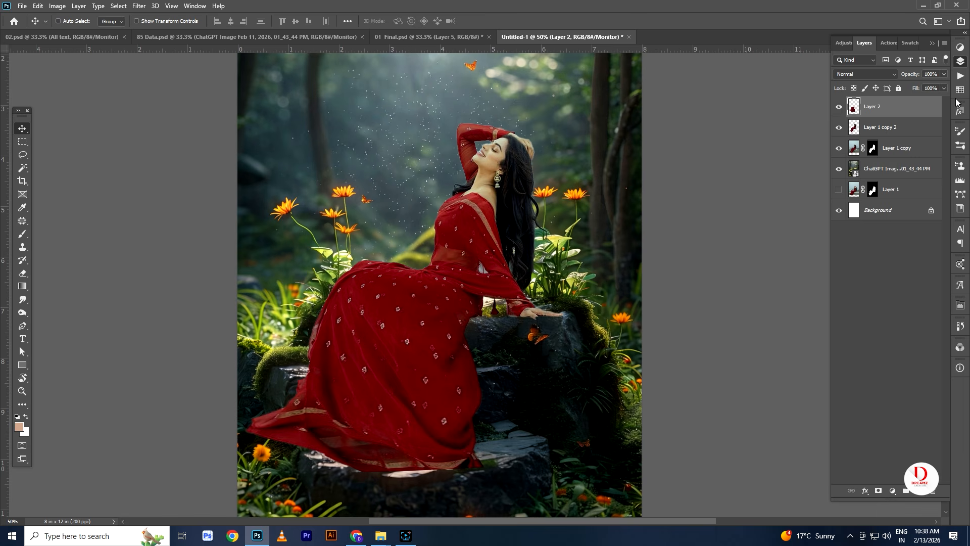
Add a layer mask to Layer 2 and paint black with a soft brush to blend the copied skirt's upper edge into the sari.
{"action": "left_click", "coordinate": [879, 491]}
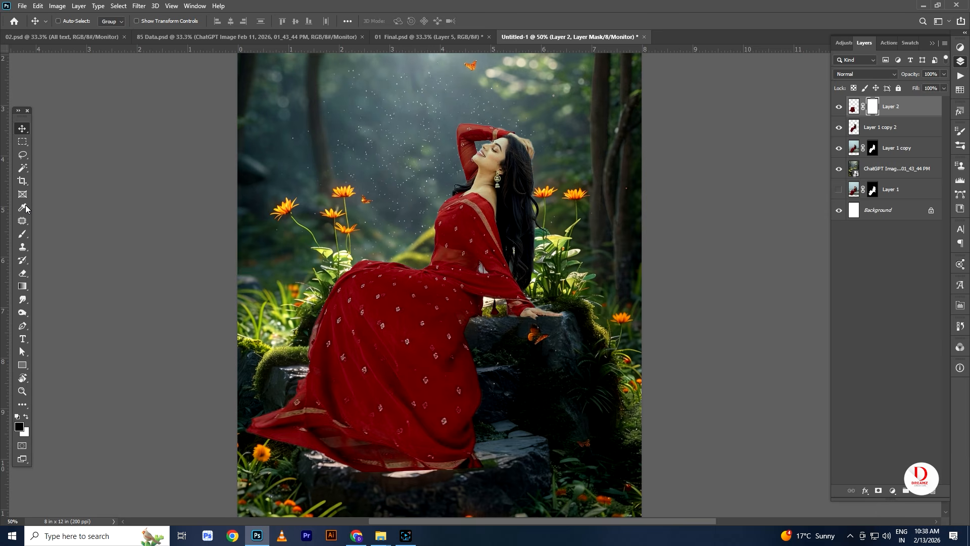
{"action": "left_click", "coordinate": [23, 234]}
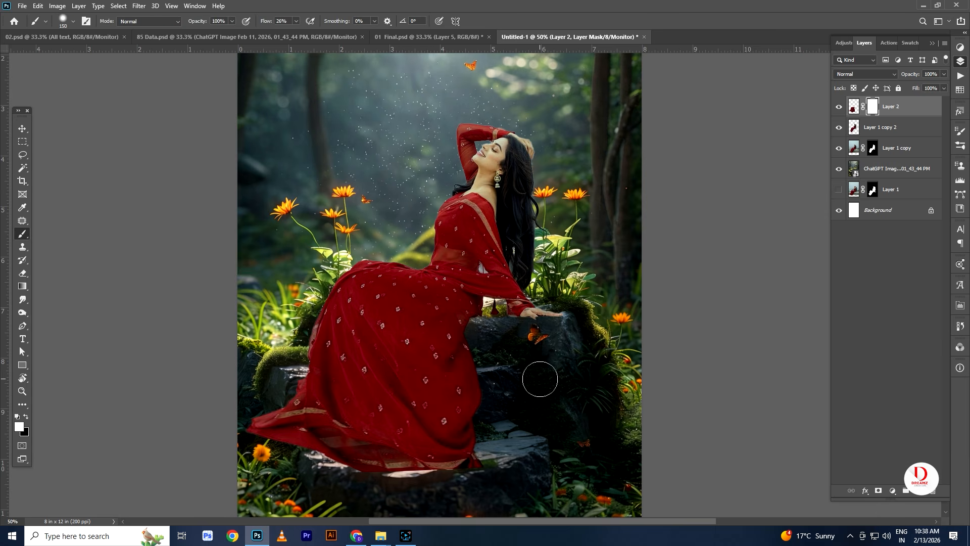
{"action": "scroll", "coordinate": [452, 308], "scroll_direction": "up", "scroll_amount": 1}
{"action": "mouse_move", "coordinate": [384, 261]}
{"action": "left_mouse_down"}
{"action": "mouse_move", "coordinate": [428, 257]}
{"action": "mouse_move", "coordinate": [333, 258]}
{"action": "mouse_move", "coordinate": [359, 249]}
{"action": "mouse_move", "coordinate": [343, 253]}
{"action": "mouse_move", "coordinate": [390, 281]}
{"action": "left_mouse_up"}
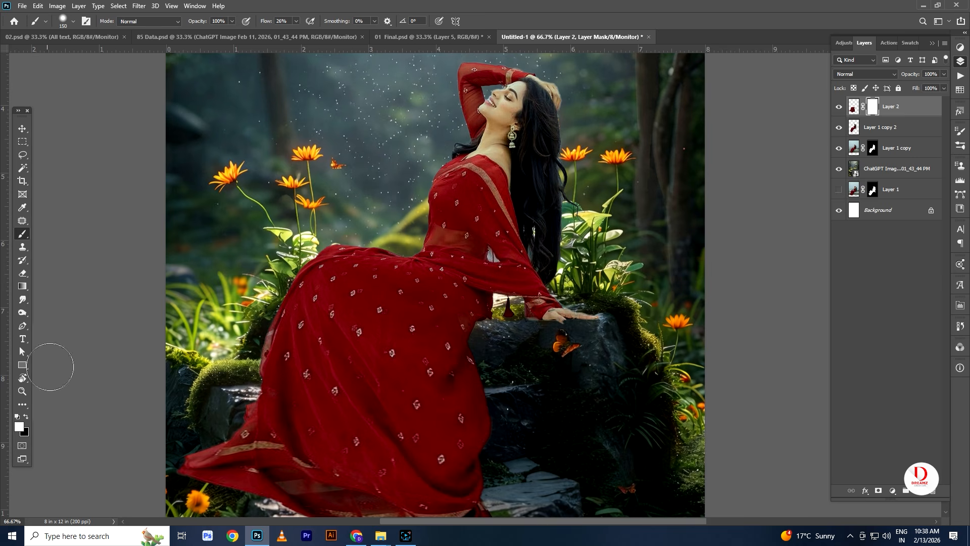
{"action": "left_click", "coordinate": [26, 417]}
{"action": "mouse_move", "coordinate": [462, 281]}
{"action": "left_mouse_down"}
{"action": "mouse_move", "coordinate": [479, 309]}
{"action": "mouse_move", "coordinate": [442, 273]}
{"action": "mouse_move", "coordinate": [396, 261]}
{"action": "mouse_move", "coordinate": [436, 252]}
{"action": "mouse_move", "coordinate": [341, 255]}
{"action": "mouse_move", "coordinate": [308, 264]}
{"action": "mouse_move", "coordinate": [280, 291]}
{"action": "mouse_move", "coordinate": [300, 260]}
{"action": "mouse_move", "coordinate": [405, 217]}
{"action": "mouse_move", "coordinate": [305, 240]}
{"action": "mouse_move", "coordinate": [255, 369]}
{"action": "mouse_move", "coordinate": [256, 330]}
{"action": "mouse_move", "coordinate": [250, 389]}
{"action": "mouse_move", "coordinate": [247, 308]}
{"action": "mouse_move", "coordinate": [222, 379]}
{"action": "mouse_move", "coordinate": [241, 307]}
{"action": "left_mouse_up"}
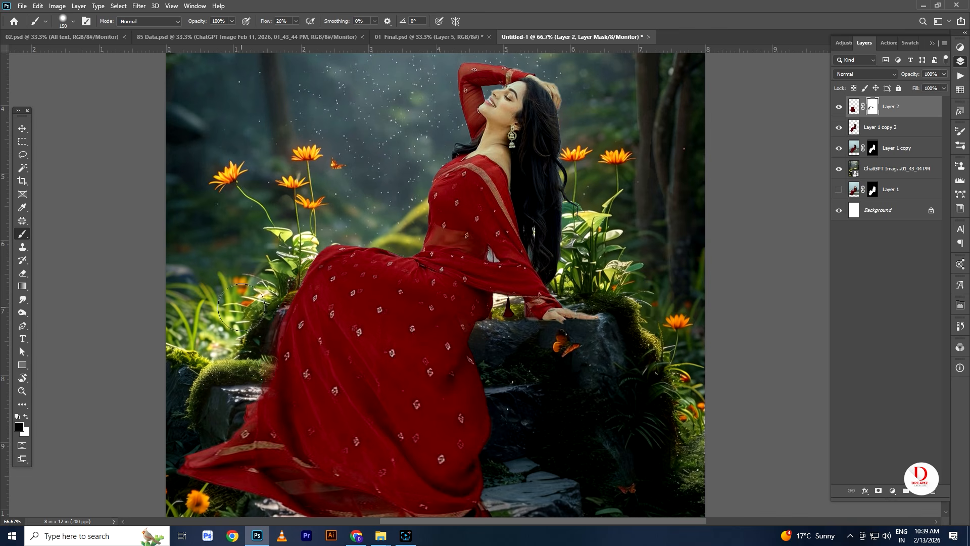
Reduce the brush to 70 px and mask away the skirt's rear edge beside the mossy rock.
{"action": "key", "text": "bracketleft"}
{"action": "key", "text": "bracketleft"}
{"action": "key", "text": "bracketleft"}
{"action": "key", "text": "bracketleft"}
{"action": "key", "text": "bracketleft"}
{"action": "left_click_drag", "start_coordinate": [522, 364], "coordinate": [548, 222]}
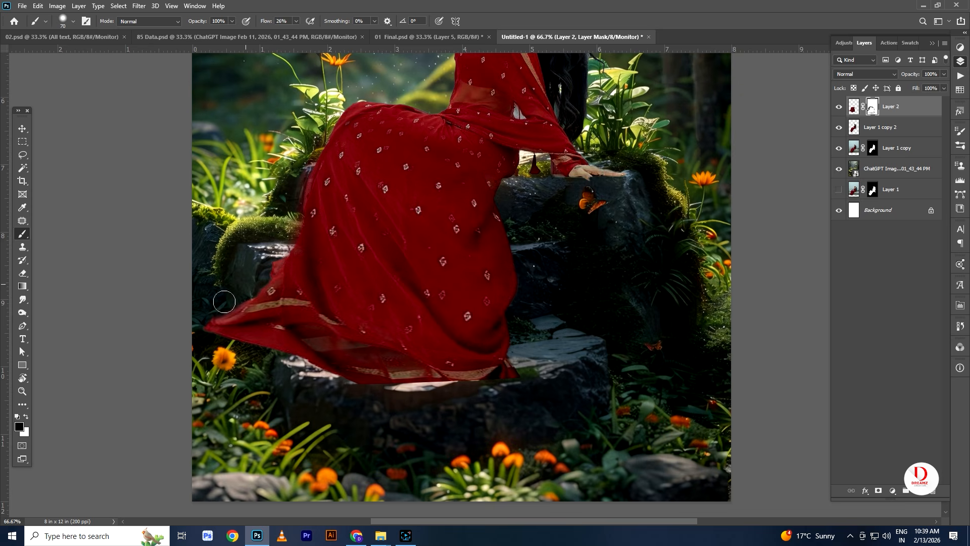
{"action": "left_click_drag", "start_coordinate": [310, 261], "coordinate": [316, 334]}
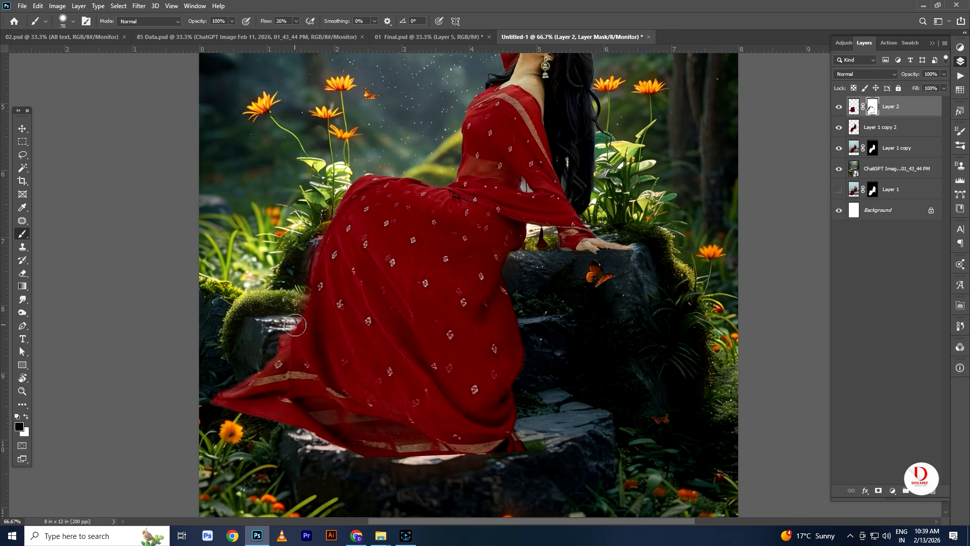
{"action": "scroll", "coordinate": [264, 350], "scroll_direction": "up", "scroll_amount": 1}
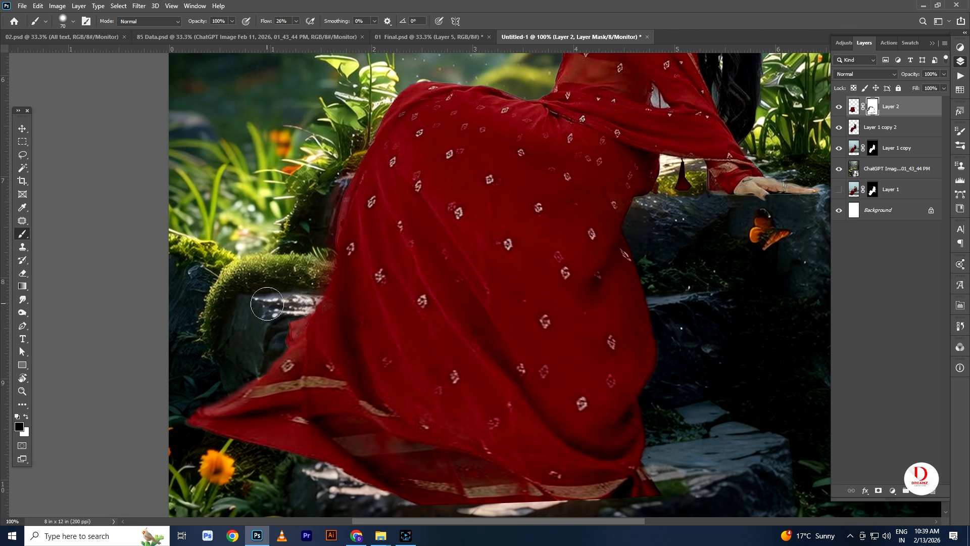
{"action": "mouse_move", "coordinate": [305, 241]}
{"action": "left_mouse_down"}
{"action": "mouse_move", "coordinate": [283, 377]}
{"action": "mouse_move", "coordinate": [302, 310]}
{"action": "left_mouse_up"}
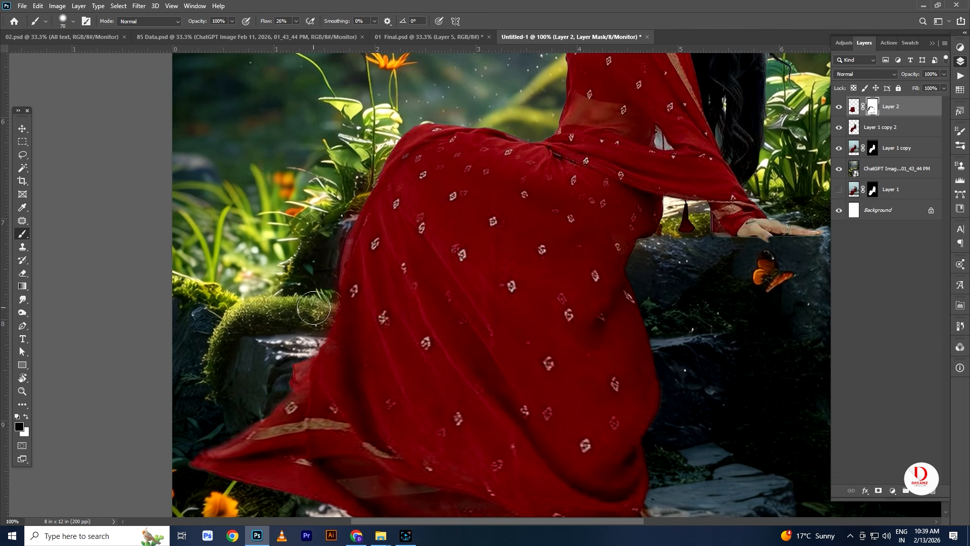
Refine Layer 2's mask with a 45 px brush, painting white and black to blend the skirt's upper folds.
{"action": "left_click", "coordinate": [26, 417]}
{"action": "key", "text": "bracketleft"}
{"action": "key", "text": "bracketleft"}
{"action": "key", "text": "bracketleft"}
{"action": "left_click_drag", "start_coordinate": [465, 284], "coordinate": [409, 362]}
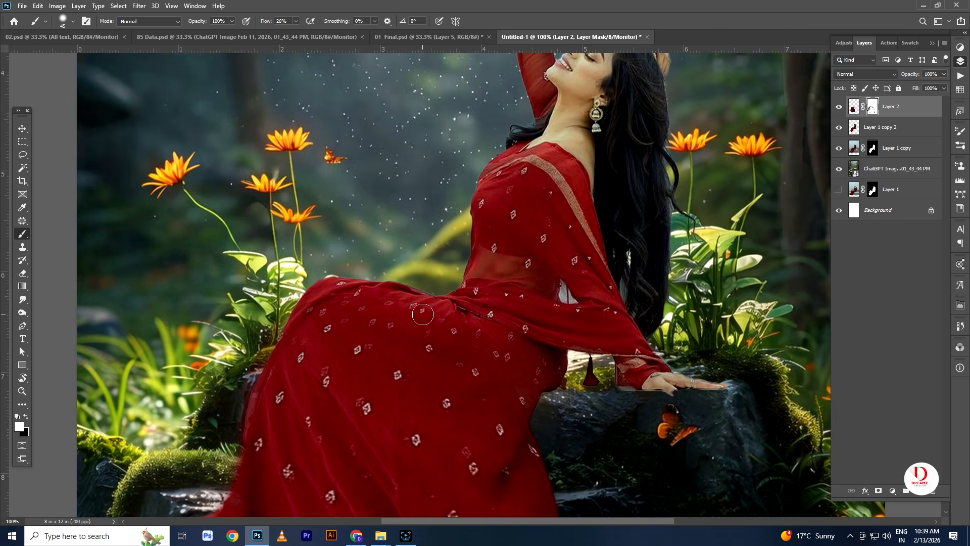
{"action": "left_click_drag", "start_coordinate": [509, 404], "coordinate": [464, 273]}
{"action": "key", "text": "x"}
{"action": "left_click_drag", "start_coordinate": [300, 182], "coordinate": [380, 196]}
{"action": "mouse_move", "coordinate": [446, 299]}
{"action": "left_mouse_down"}
{"action": "mouse_move", "coordinate": [446, 324]}
{"action": "mouse_move", "coordinate": [456, 307]}
{"action": "left_mouse_up"}
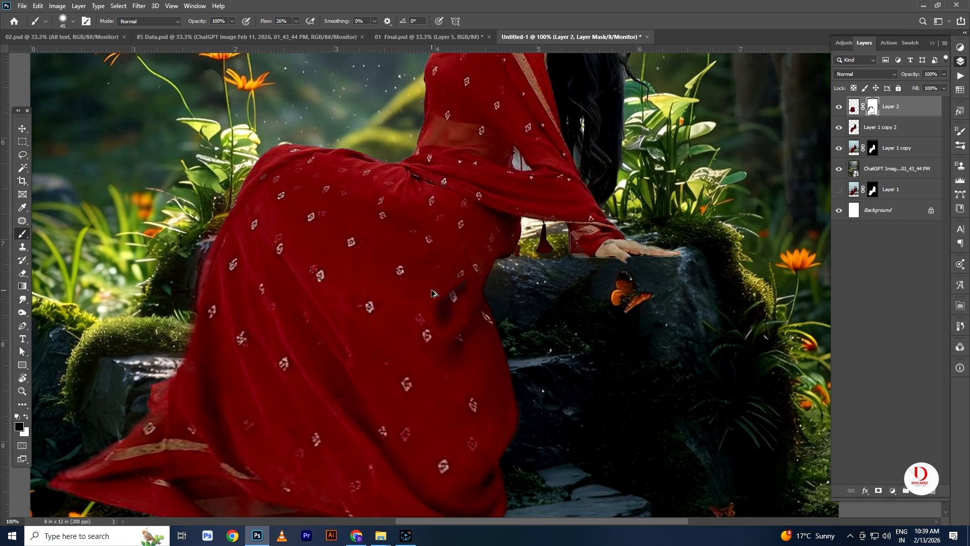
Toggle Layer 2's visibility to compare the figure with and without the extended skirt.
{"action": "key", "text": "ctrl+minus"}
{"action": "key", "text": "ctrl+minus"}
{"action": "key", "text": "ctrl+minus"}
{"action": "key", "text": "v"}
{"action": "right_click", "coordinate": [443, 315]}
{"action": "left_click", "coordinate": [465, 322]}
{"action": "left_click", "coordinate": [839, 107]}
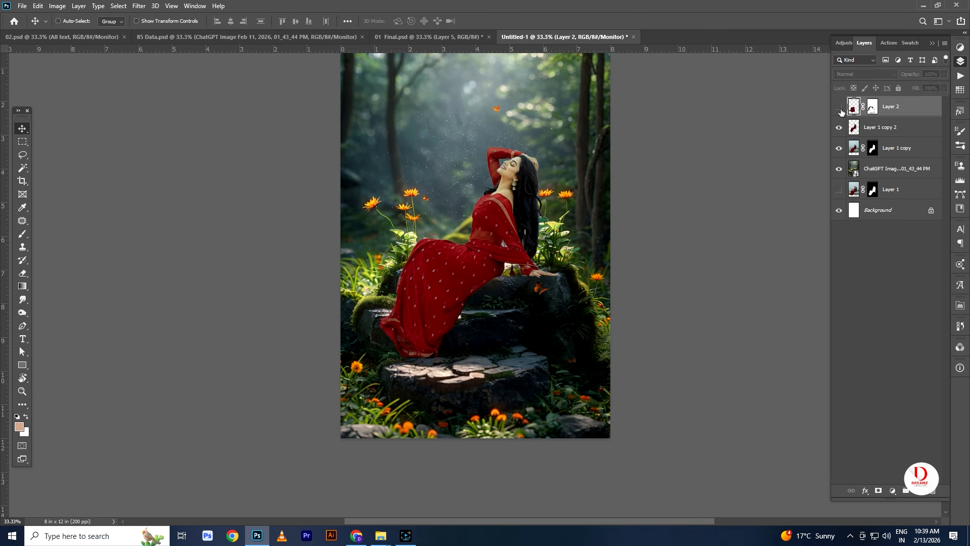
{"action": "left_click", "coordinate": [839, 107]}
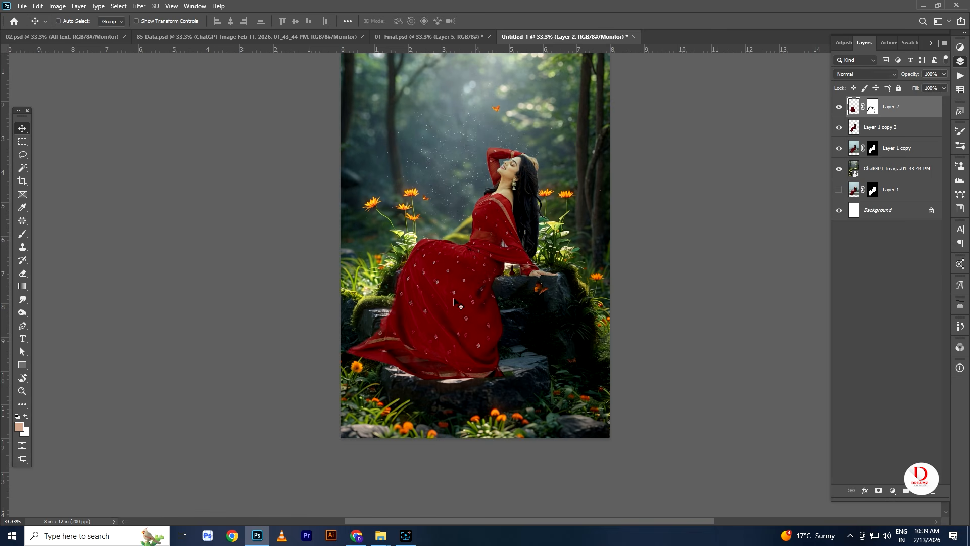
Merge Layer 2 with Layer 1 copy 2 into a single layer.
{"action": "scroll", "coordinate": [418, 330], "scroll_direction": "up", "scroll_amount": 2}
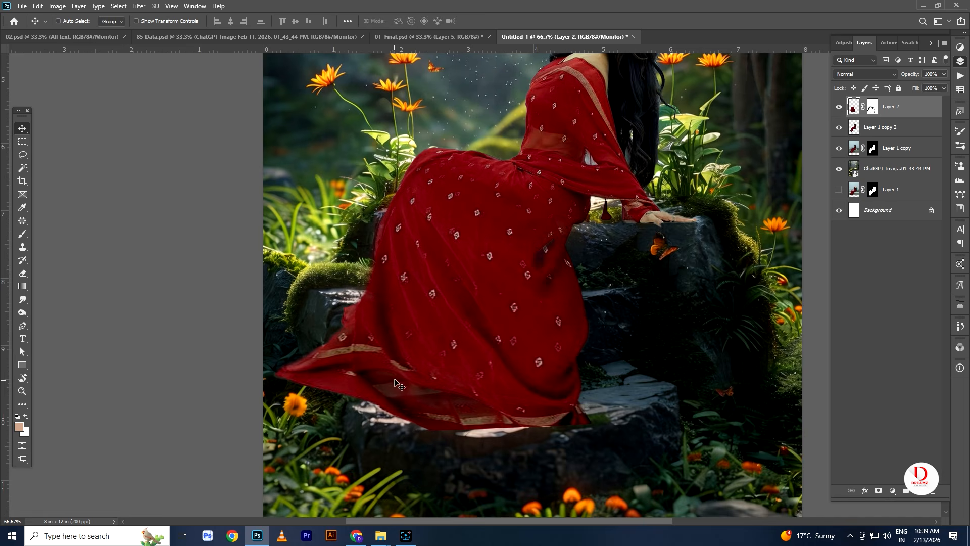
{"action": "scroll", "coordinate": [397, 383], "scroll_direction": "down", "scroll_amount": 1}
{"action": "scroll", "coordinate": [467, 297], "scroll_direction": "down", "scroll_amount": 1}
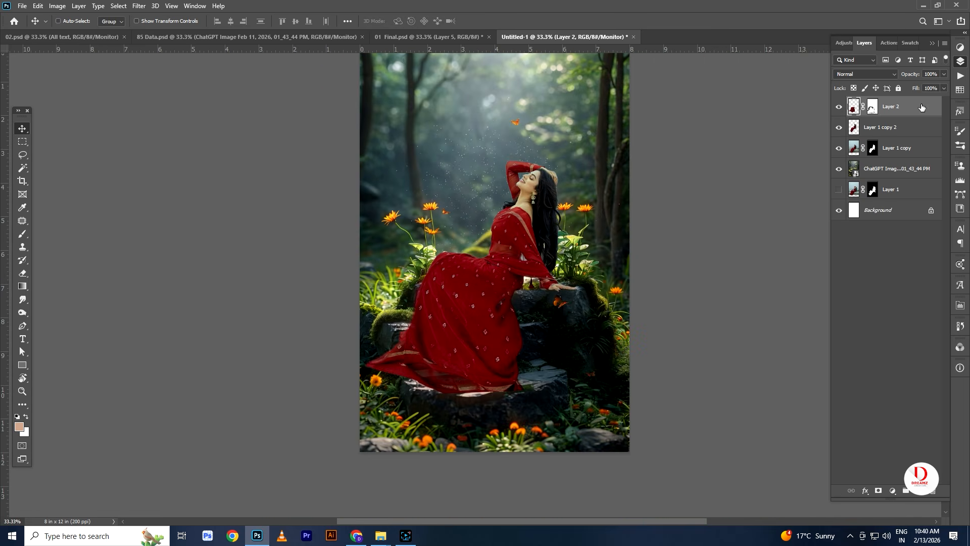
{"action": "left_click", "coordinate": [915, 132], "text": "shift"}
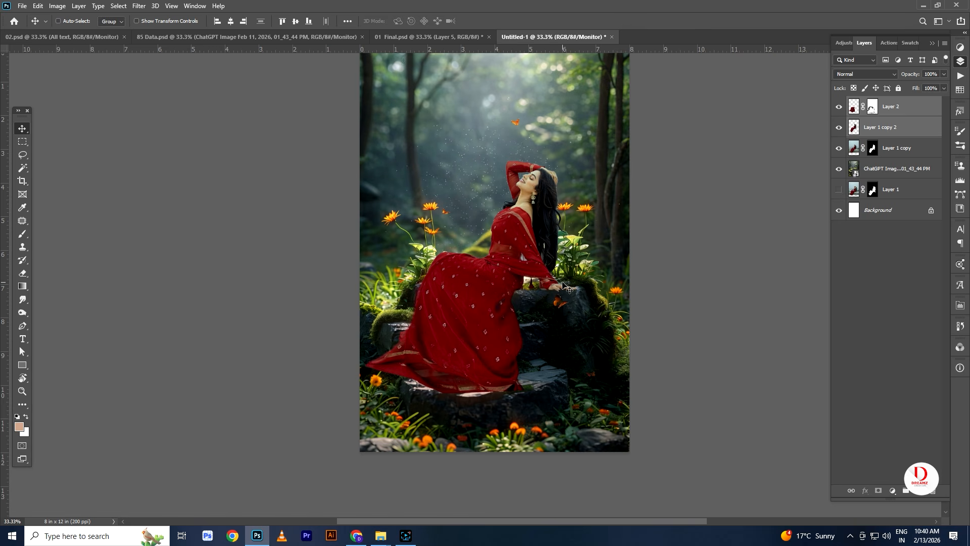
{"action": "key", "text": "ctrl"}
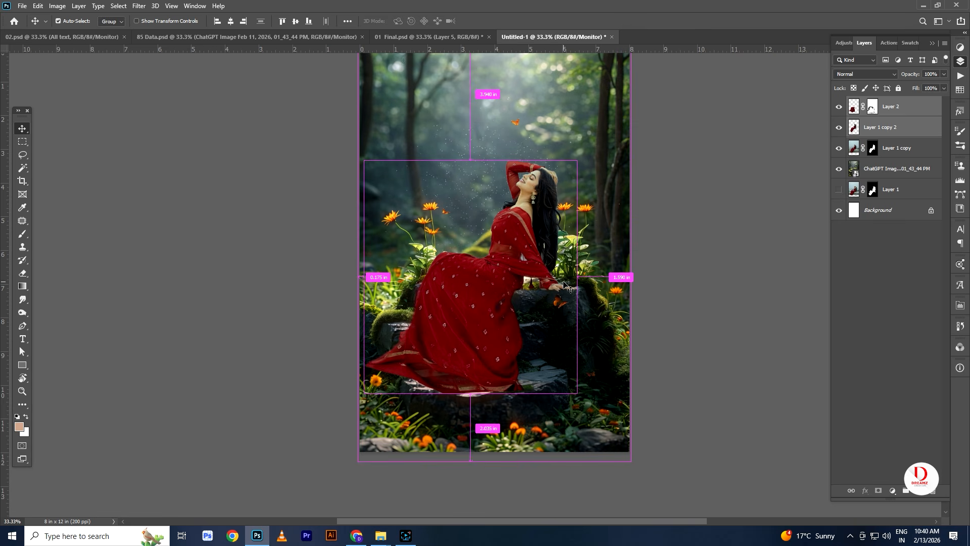
{"action": "key", "text": "ctrl+e"}
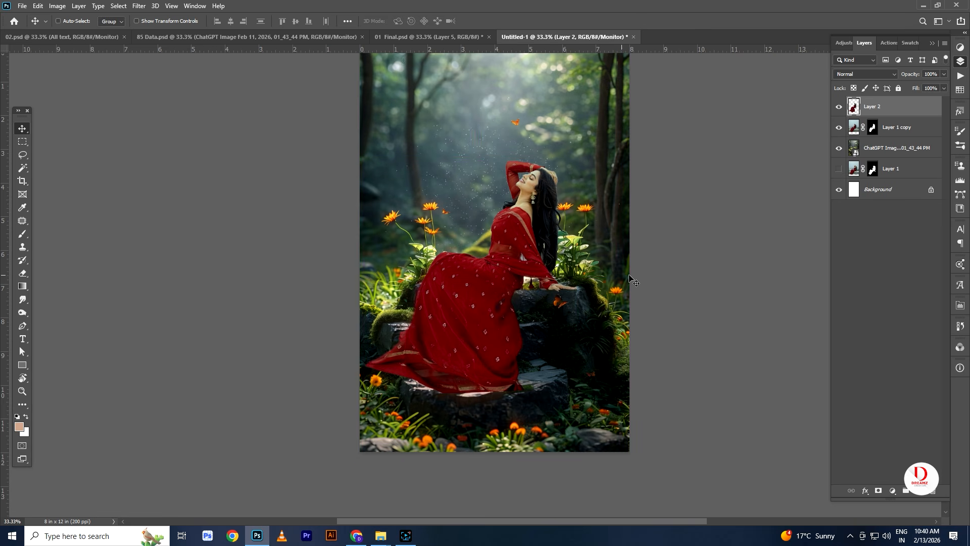
Start Match Color on the merged Layer 2, with Untitled-1 as source and the ChatGPT Image forest background as source layer.
{"action": "scroll", "coordinate": [445, 298], "scroll_direction": "up", "scroll_amount": 1}
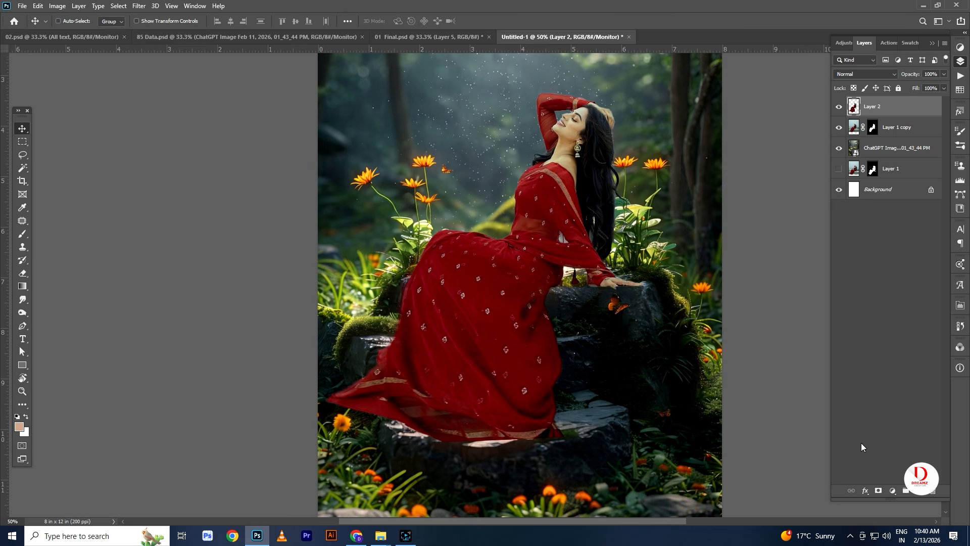
{"action": "left_click_drag", "start_coordinate": [554, 189], "coordinate": [557, 211]}
{"action": "right_click", "coordinate": [558, 211]}
{"action": "left_click", "coordinate": [581, 216]}
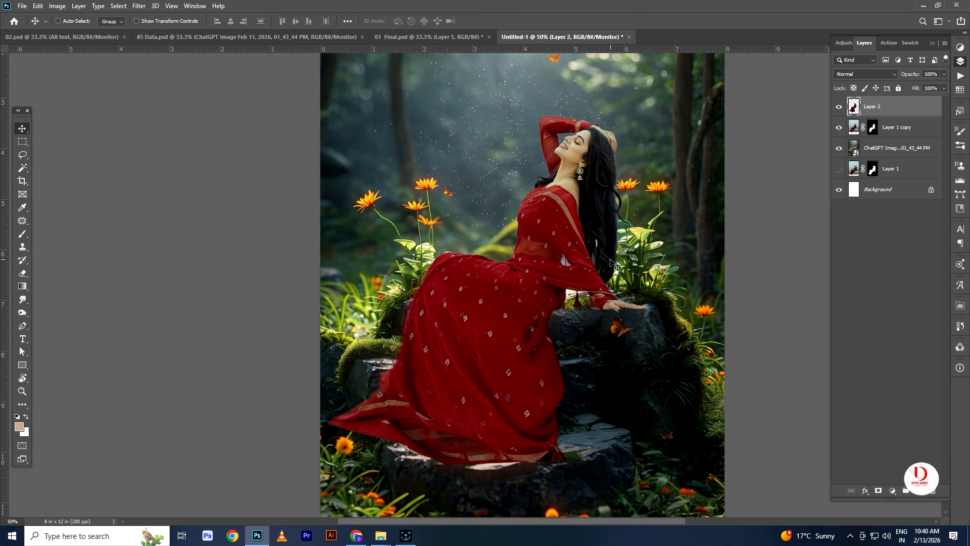
{"action": "right_click", "coordinate": [559, 223]}
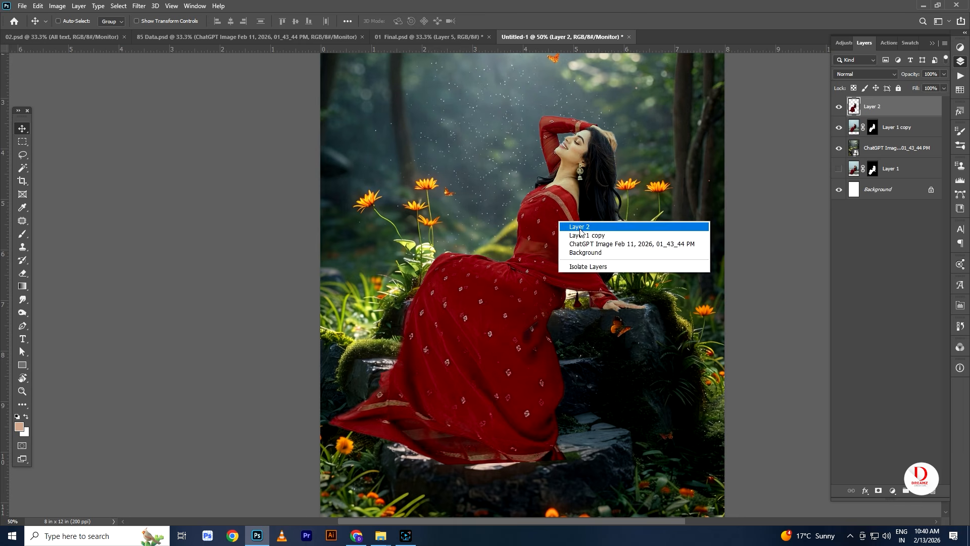
{"action": "left_click", "coordinate": [580, 228]}
{"action": "left_click", "coordinate": [57, 6]}
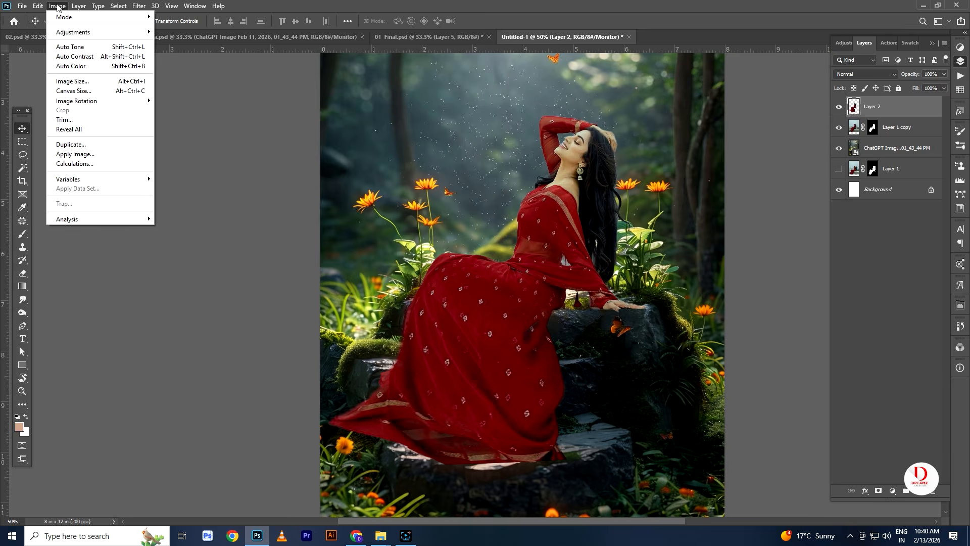
{"action": "mouse_move", "coordinate": [77, 32]}
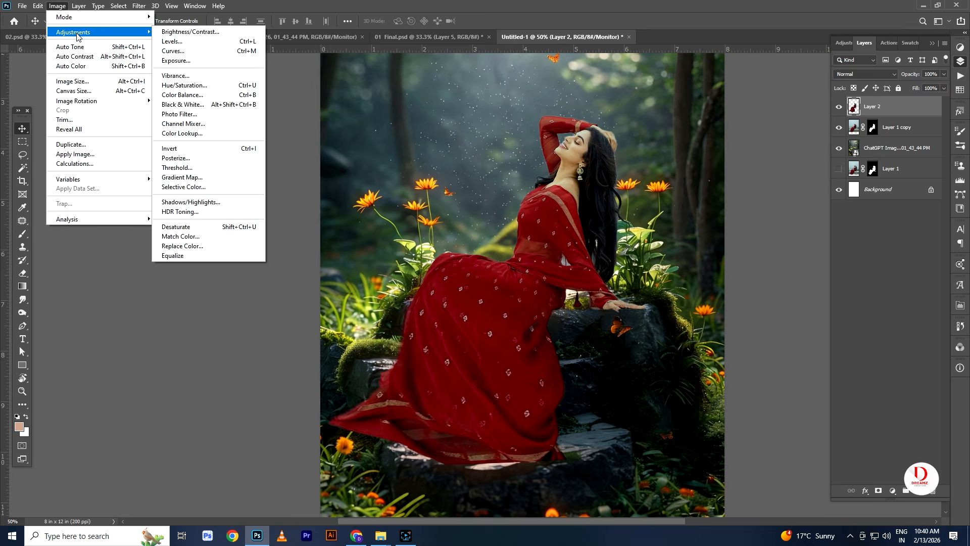
{"action": "left_click", "coordinate": [190, 237]}
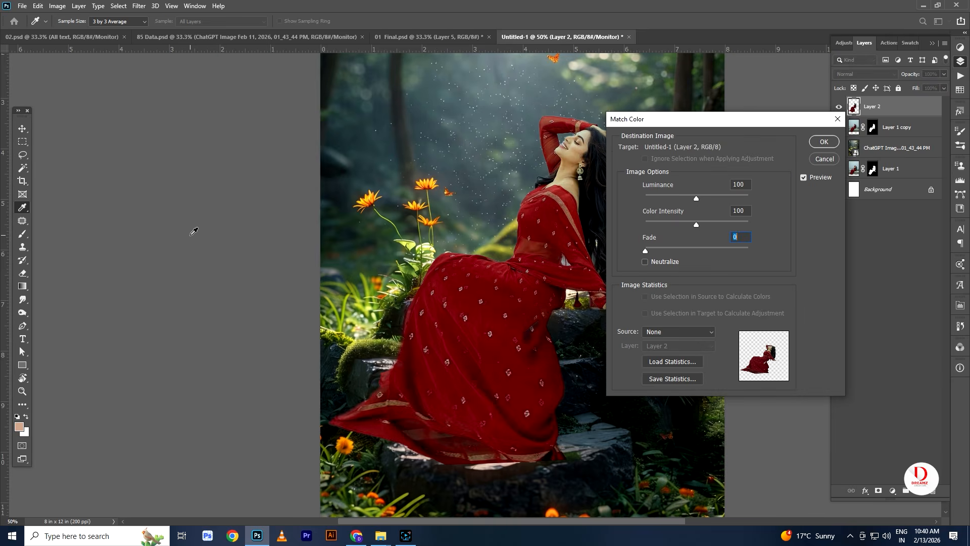
{"action": "left_click", "coordinate": [677, 329]}
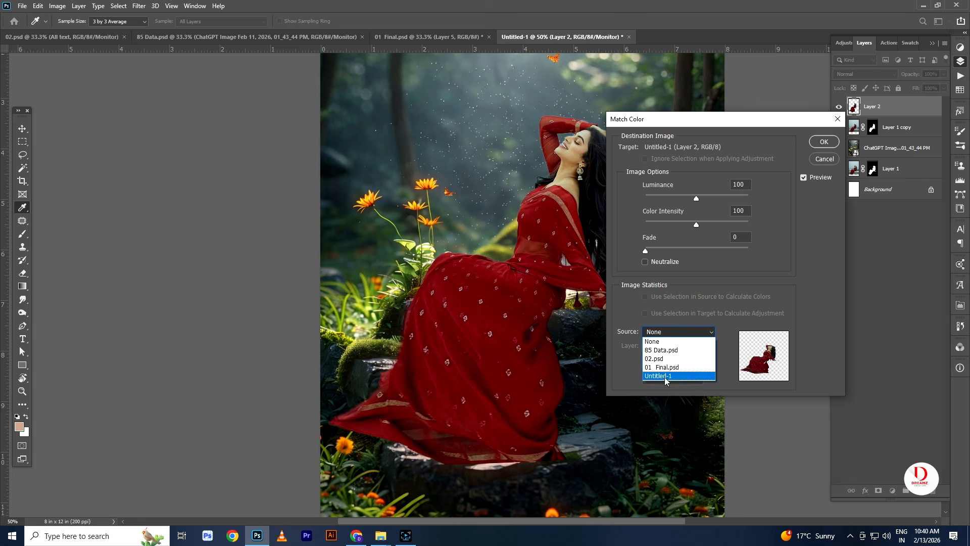
{"action": "left_click", "coordinate": [673, 376]}
{"action": "left_click", "coordinate": [682, 346]}
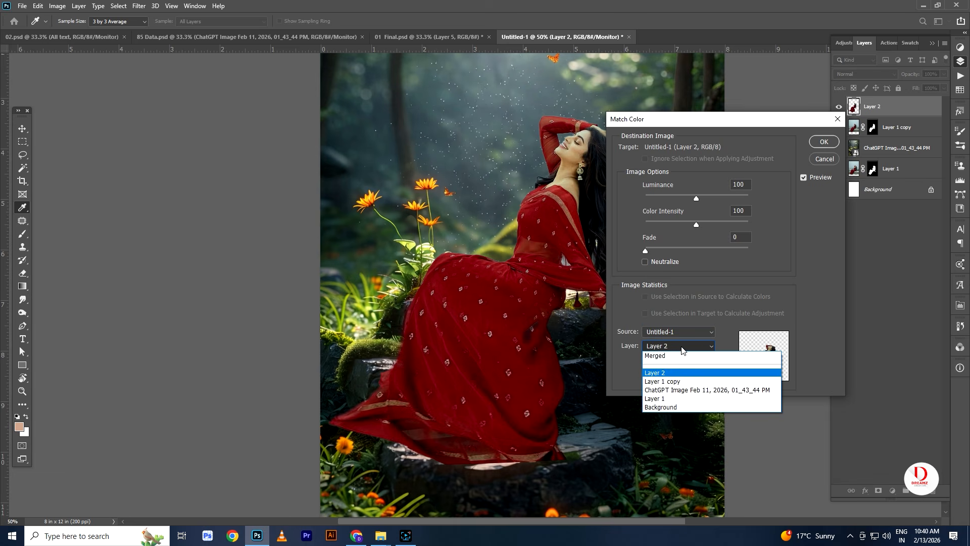
{"action": "left_click", "coordinate": [681, 390]}
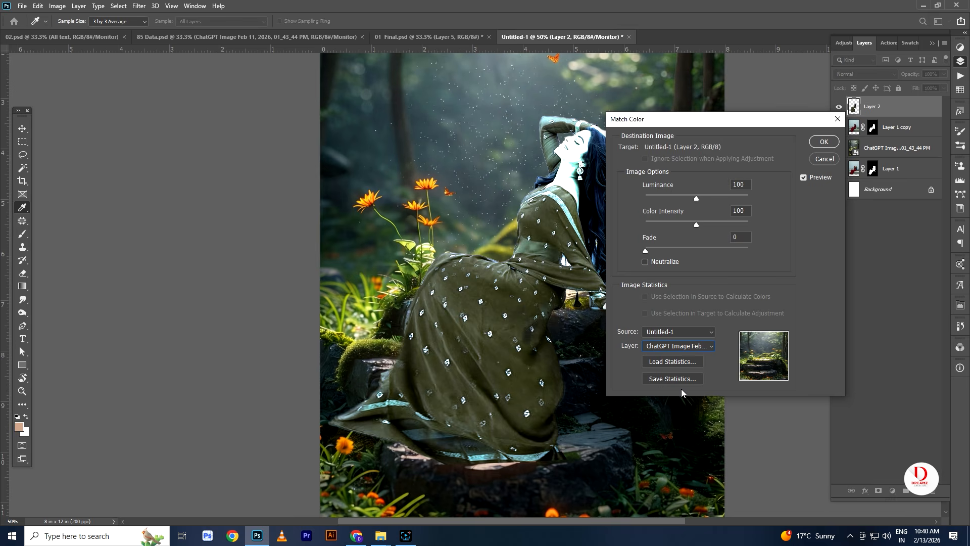
Apply Match Color with Luminance 119, Color Intensity 11, Fade 80 and Neutralize enabled.
{"action": "left_click_drag", "start_coordinate": [650, 249], "coordinate": [668, 196]}
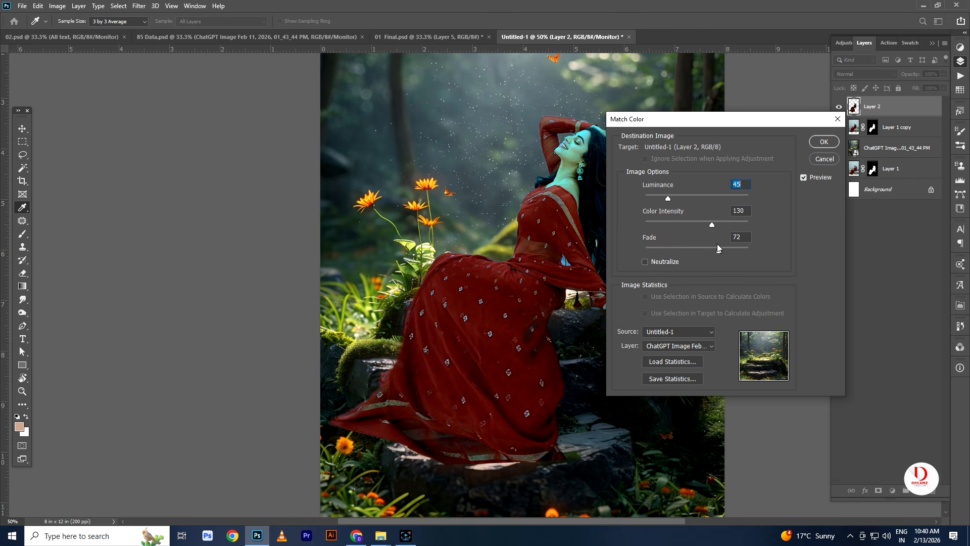
{"action": "left_click_drag", "start_coordinate": [701, 249], "coordinate": [686, 196]}
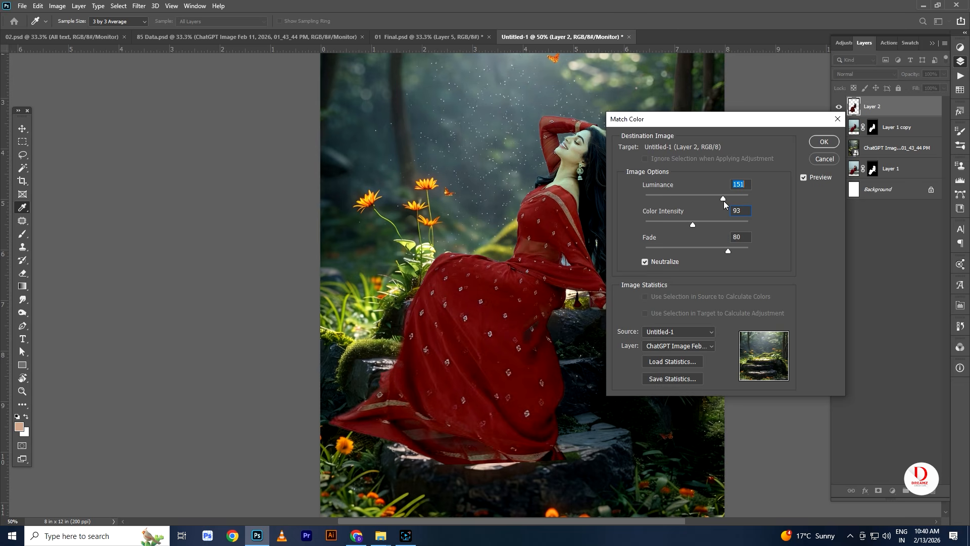
{"action": "left_click_drag", "start_coordinate": [692, 225], "coordinate": [651, 224]}
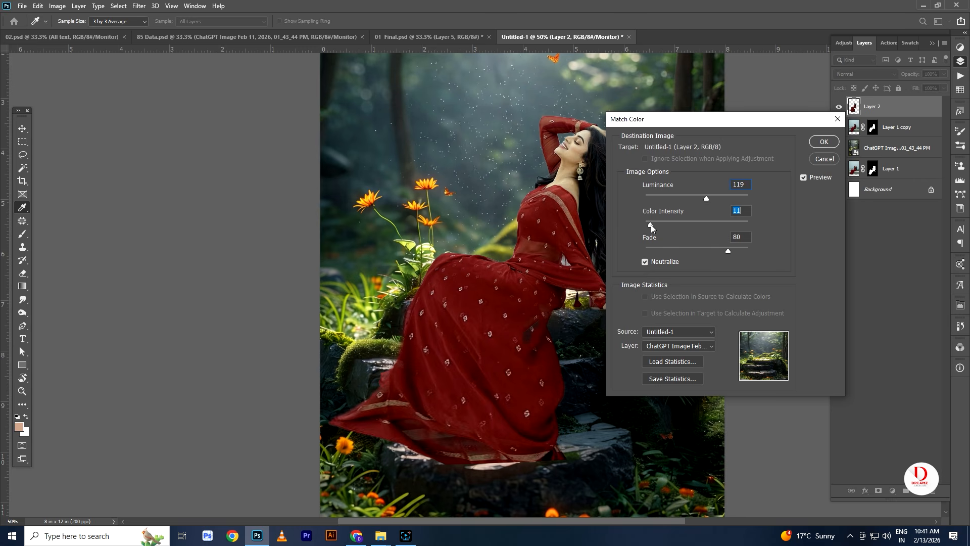
{"action": "left_click", "coordinate": [823, 142]}
{"action": "key", "text": "v"}
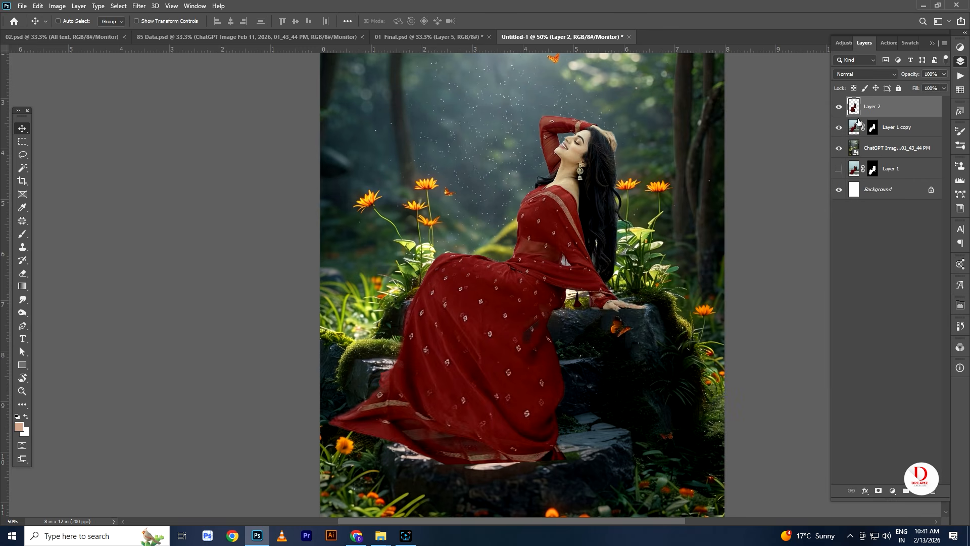
Add a Curves adjustment clipped to Layer 2, raising the highlights and lowering the shadows from input 60 to output 50.
{"action": "left_click", "coordinate": [893, 490]}
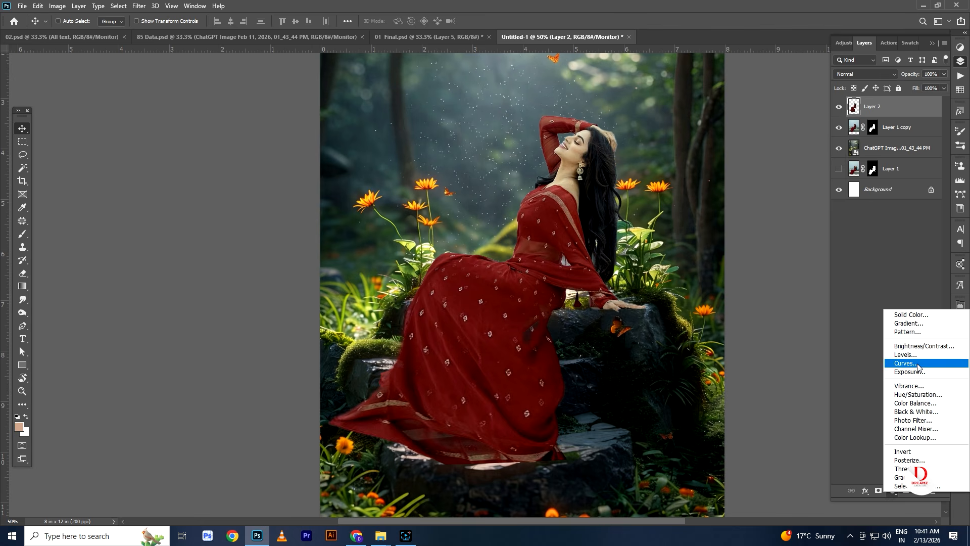
{"action": "left_click", "coordinate": [894, 362]}
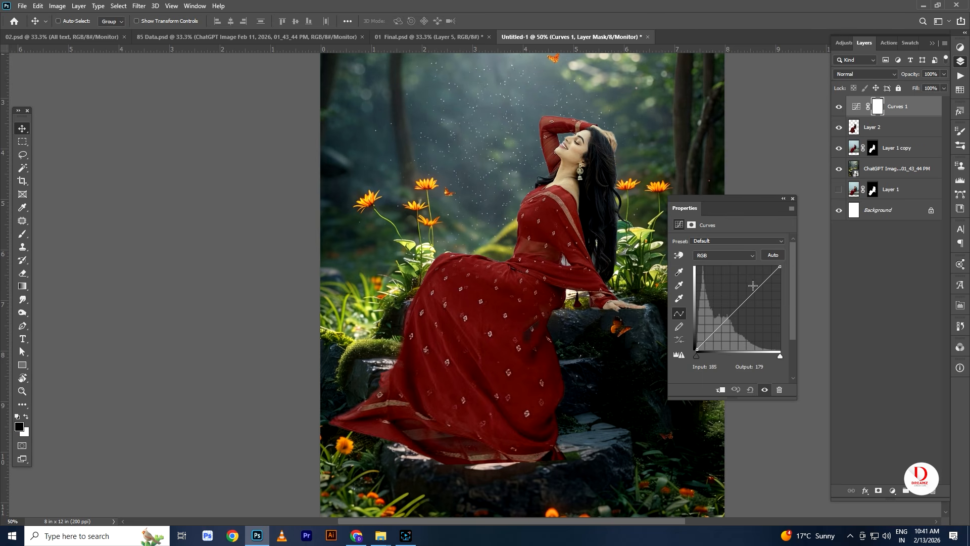
{"action": "left_click_drag", "start_coordinate": [754, 287], "coordinate": [748, 283]}
{"action": "left_click_drag", "start_coordinate": [713, 329], "coordinate": [717, 333]}
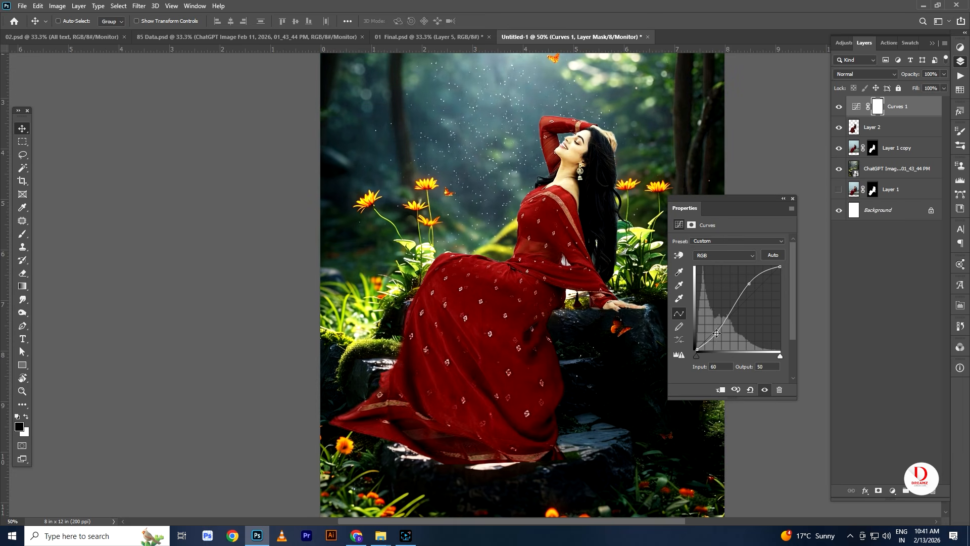
{"action": "left_click", "coordinate": [721, 391]}
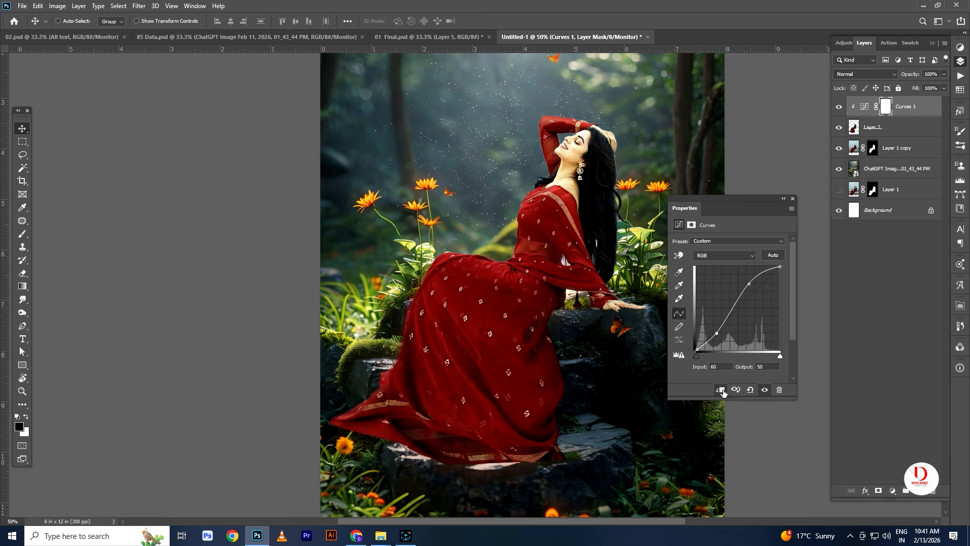
{"action": "left_click", "coordinate": [794, 199]}
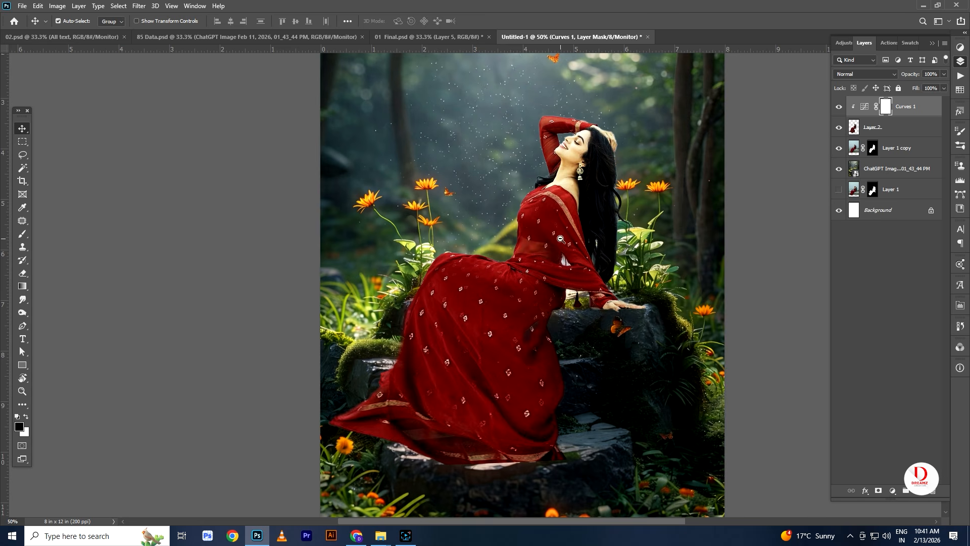
Select Layer 2, the woman in the red sari, and duplicate it.
{"action": "key", "text": "ctrl+minus"}
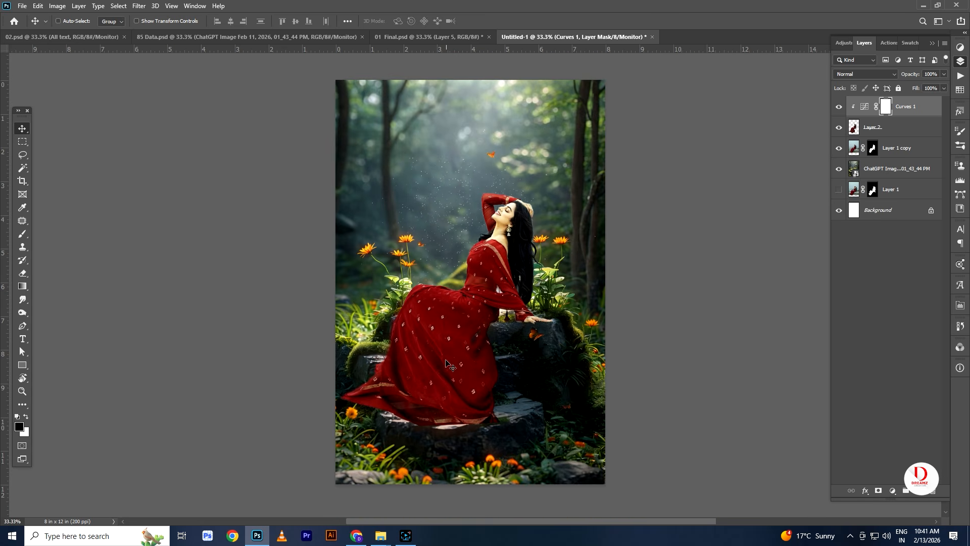
{"action": "scroll", "coordinate": [448, 379], "scroll_direction": "up", "scroll_amount": 1}
{"action": "right_click", "coordinate": [436, 392]}
{"action": "left_click", "coordinate": [459, 398]}
{"action": "right_click", "coordinate": [444, 385]}
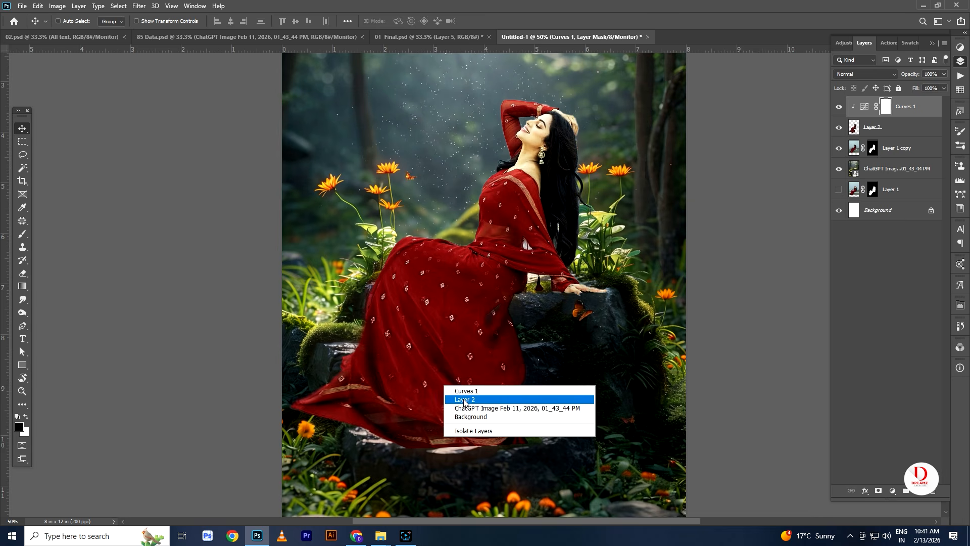
{"action": "left_click", "coordinate": [458, 399]}
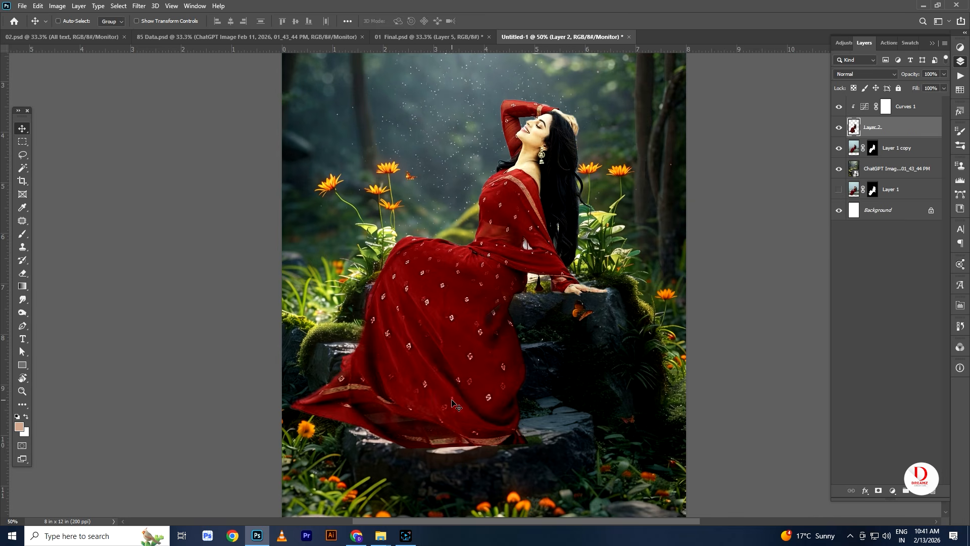
{"action": "key", "text": "ctrl+j"}
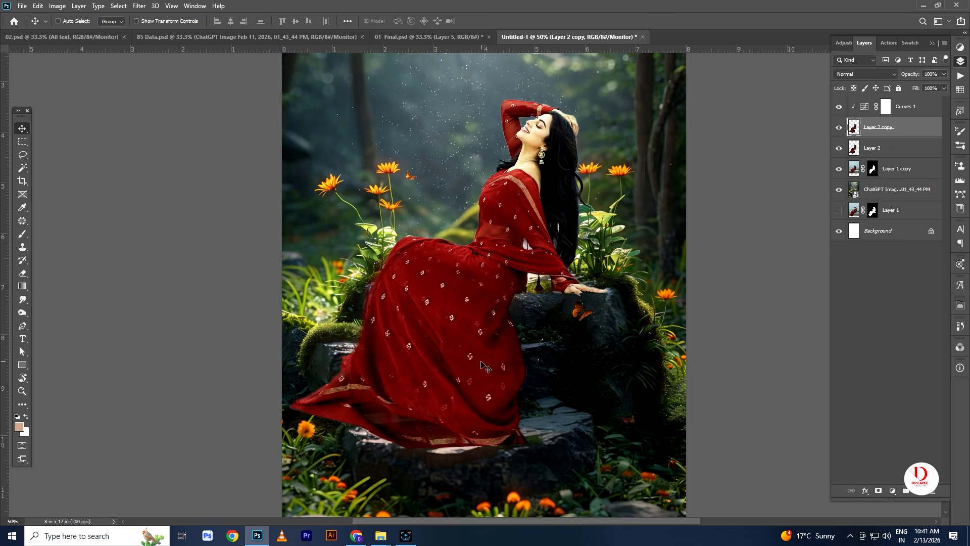
Turn the Layer 2 copy solid black using Hue/Saturation with Lightness -100.
{"action": "key", "text": "ctrl+u"}
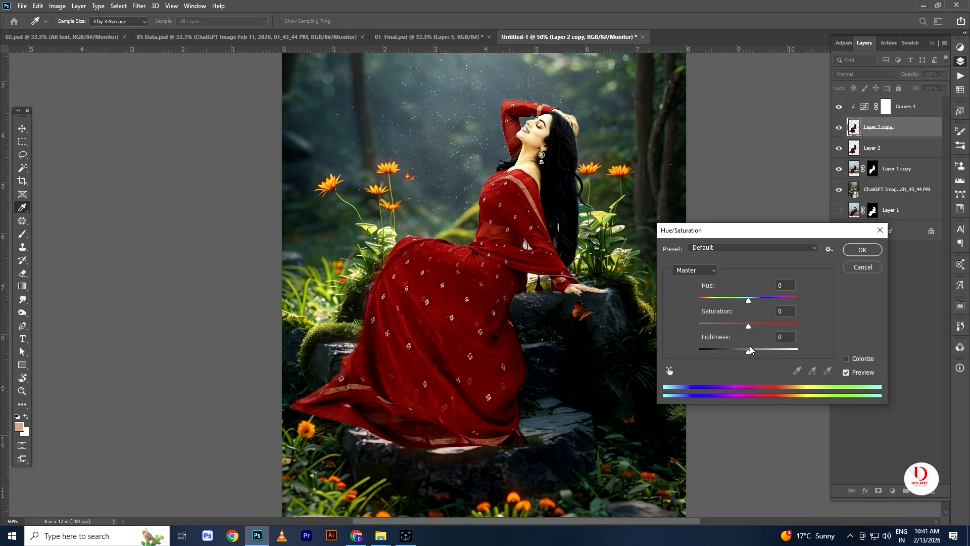
{"action": "left_click_drag", "start_coordinate": [749, 350], "coordinate": [690, 353]}
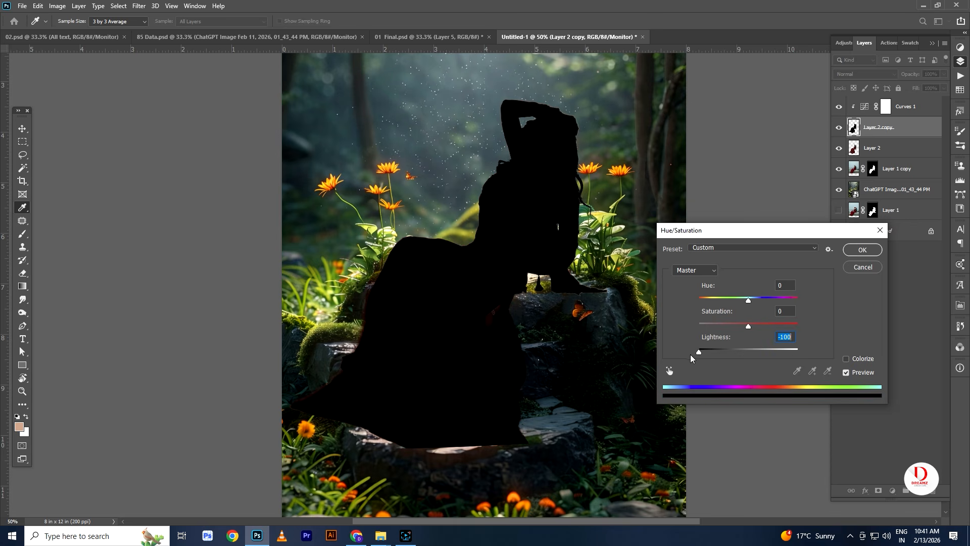
{"action": "left_click", "coordinate": [874, 251]}
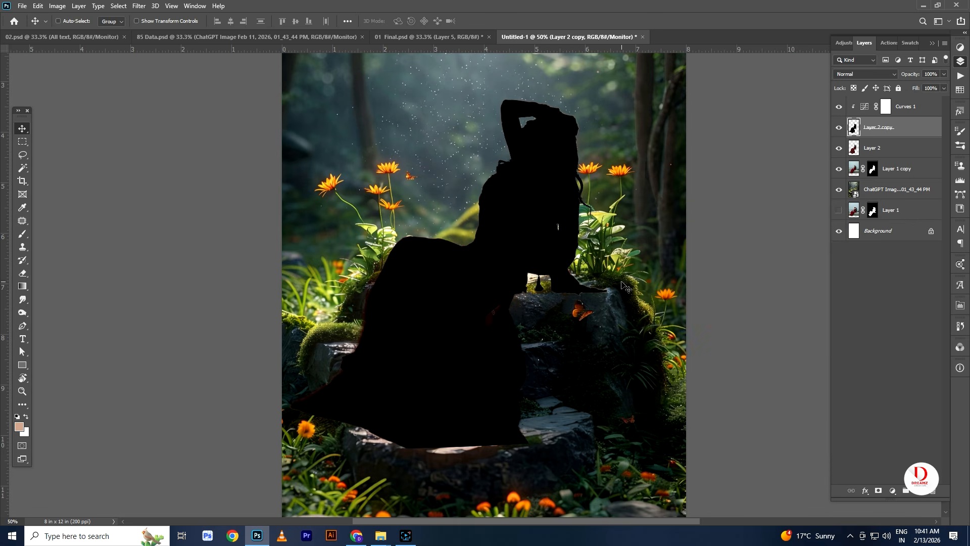
Delete the black silhouette above the lower skirt with a rectangular marquee selection, then clear the selection.
{"action": "left_click", "coordinate": [22, 142]}
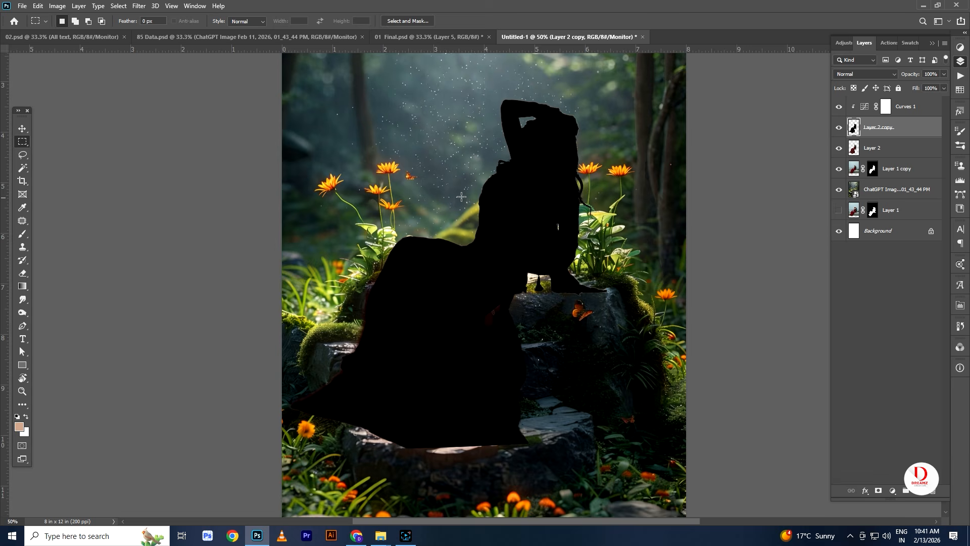
{"action": "left_click", "coordinate": [369, 177], "text": "ctrl+alt"}
{"action": "left_click_drag", "start_coordinate": [433, 180], "coordinate": [662, 412]}
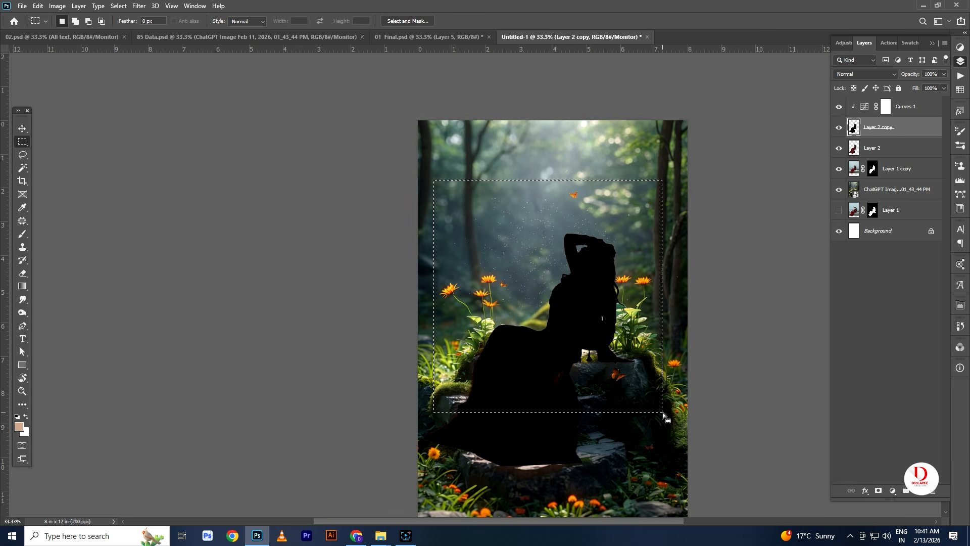
{"action": "key", "text": "Delete"}
{"action": "key", "text": "ctrl+d"}
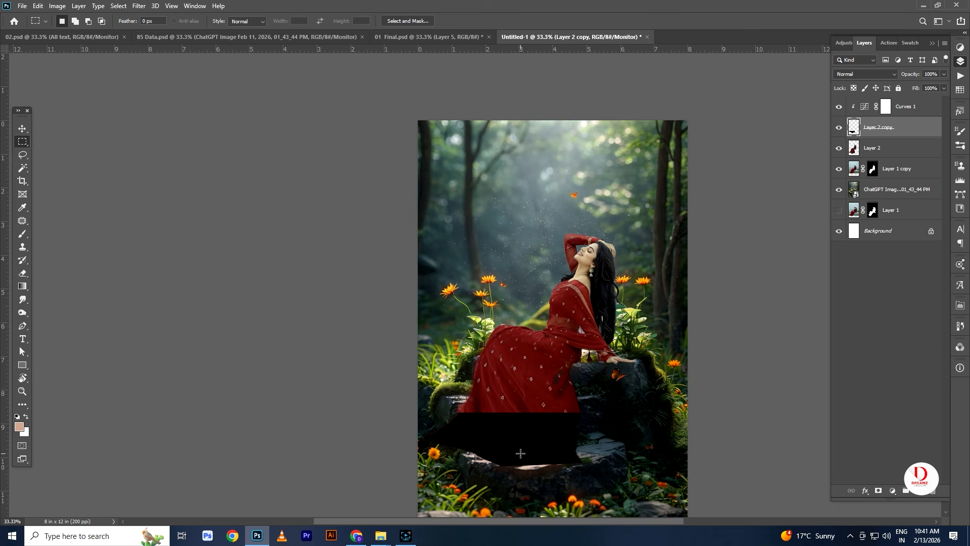
Apply Gaussian Blur with a 15.3 pixel radius to Layer 2 copy and place it beneath Layer 2.
{"action": "key", "text": "v"}
{"action": "right_click", "coordinate": [521, 433]}
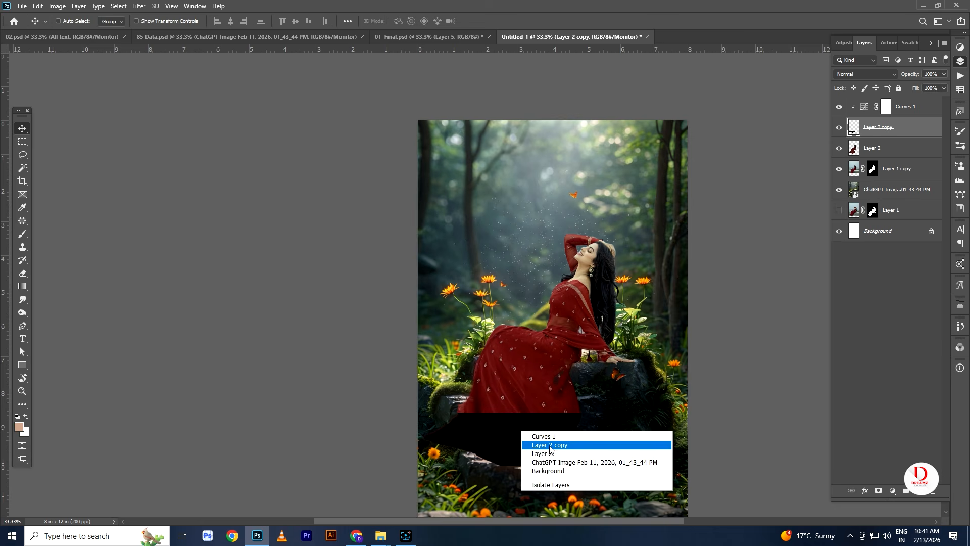
{"action": "left_click", "coordinate": [552, 447]}
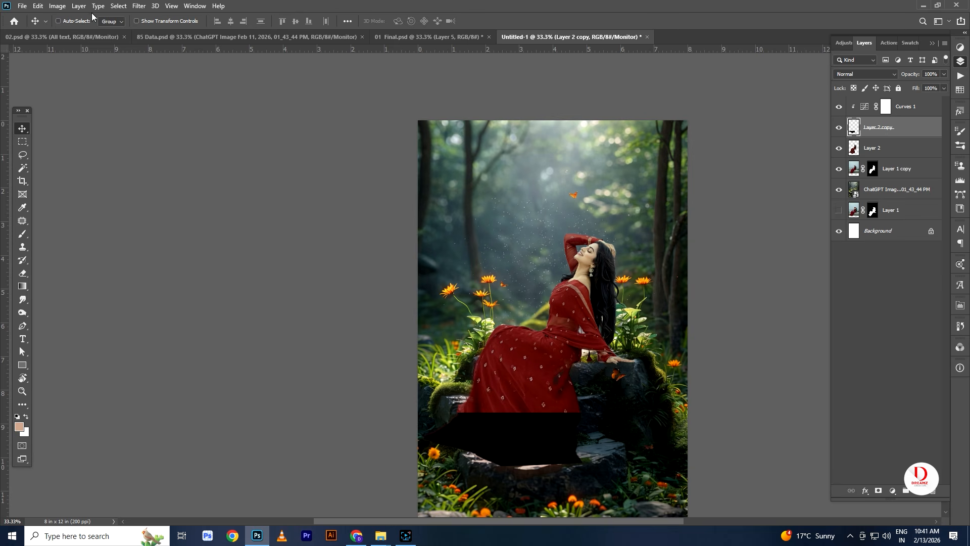
{"action": "left_click", "coordinate": [137, 5]}
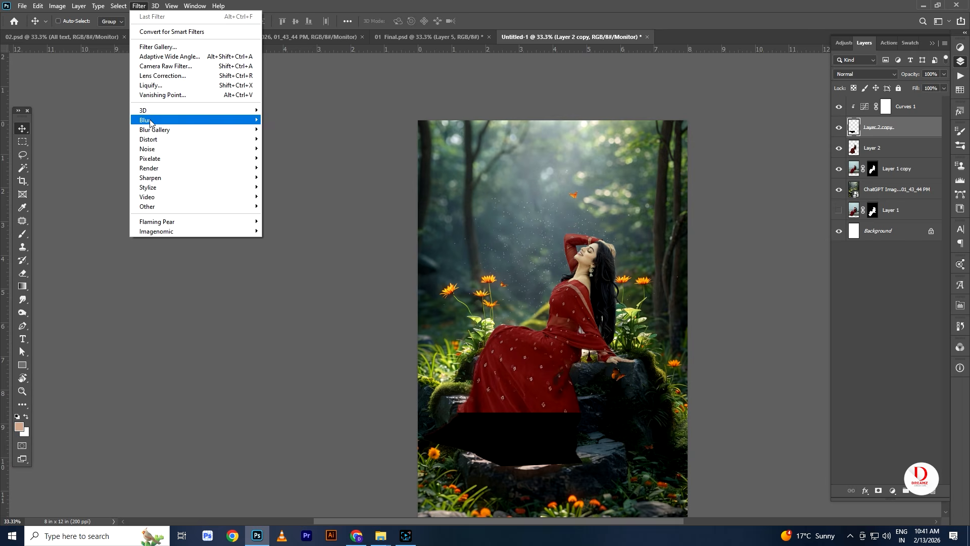
{"action": "mouse_move", "coordinate": [151, 121]}
{"action": "left_click", "coordinate": [301, 158]}
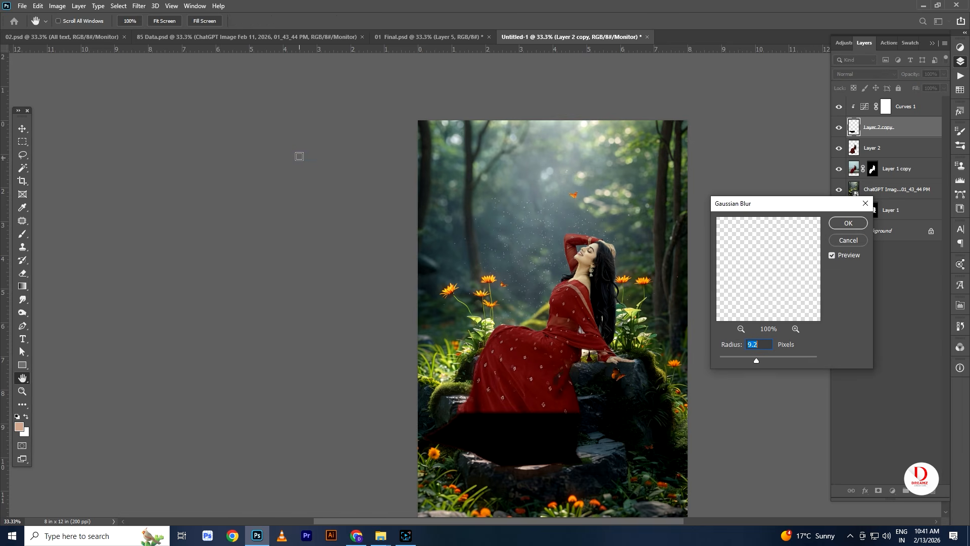
{"action": "left_click", "coordinate": [760, 359]}
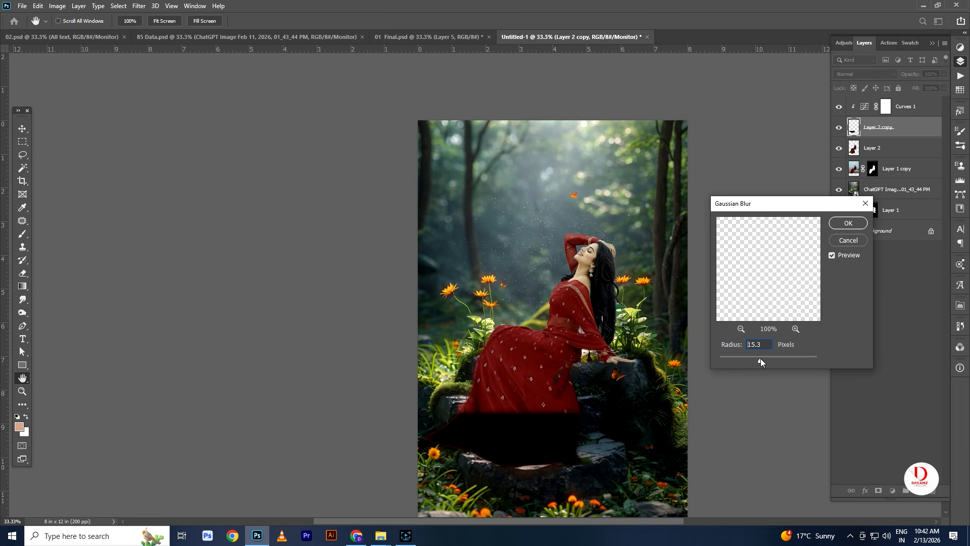
{"action": "left_click", "coordinate": [849, 224]}
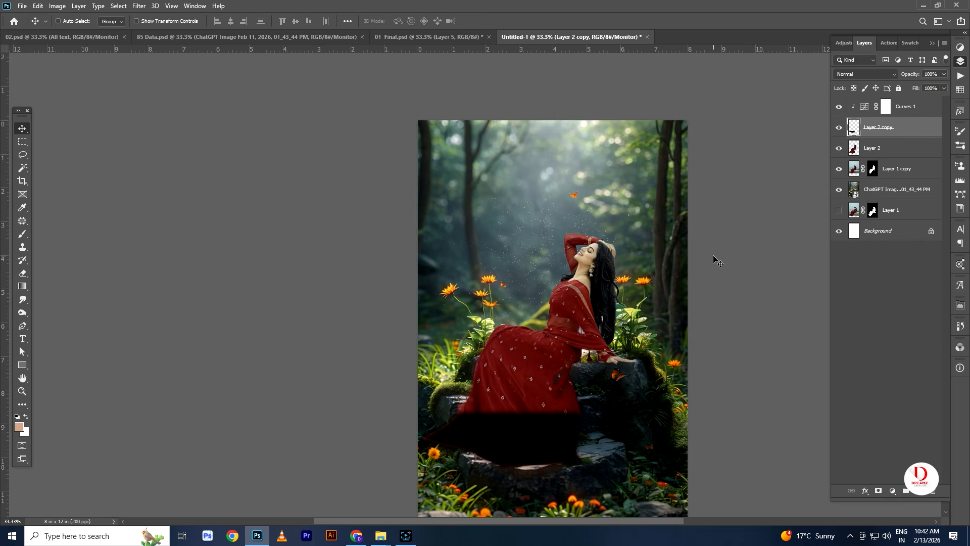
{"action": "left_click_drag", "start_coordinate": [903, 138], "coordinate": [904, 154]}
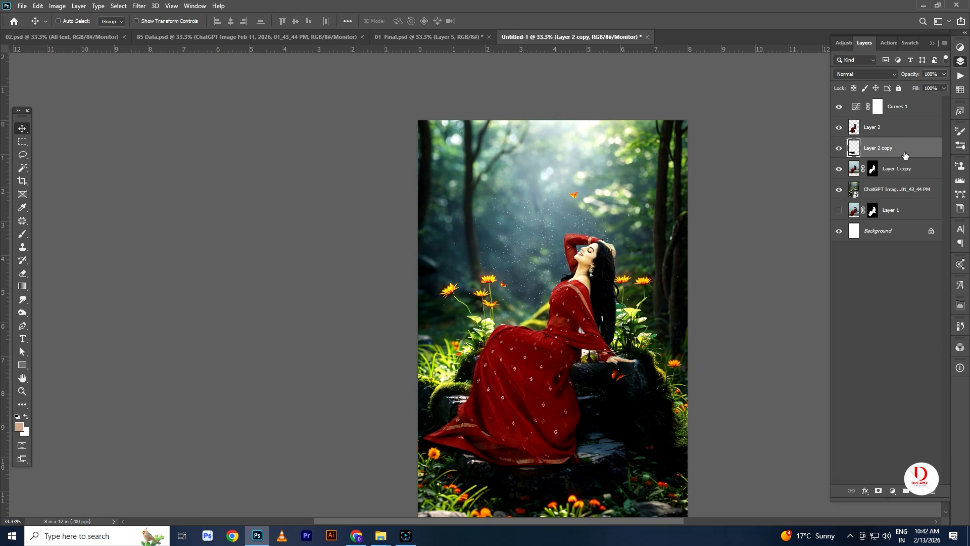
Add a layer mask to Layer 2 copy and hide the shadow's upper part behind the skirt with a much larger soft black brush.
{"action": "left_click", "coordinate": [878, 490]}
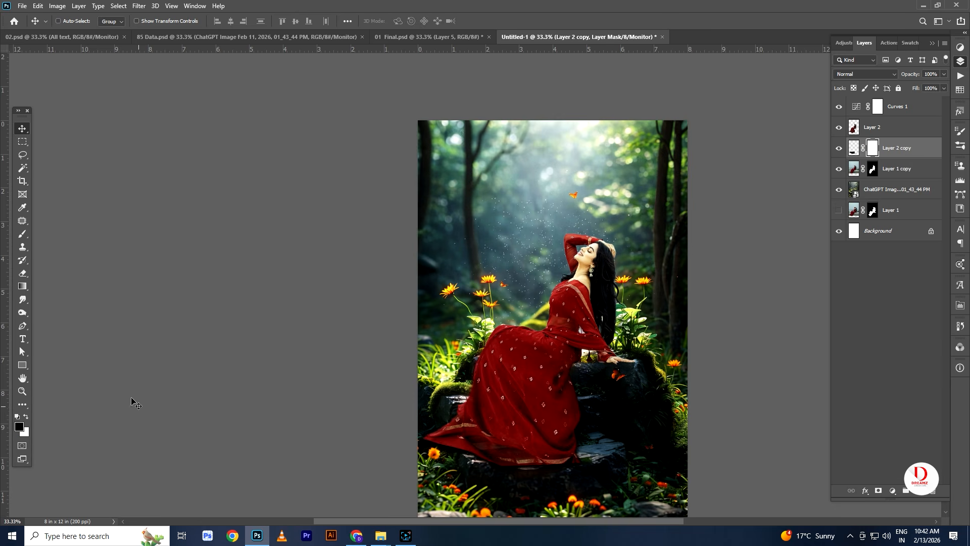
{"action": "key", "text": "b"}
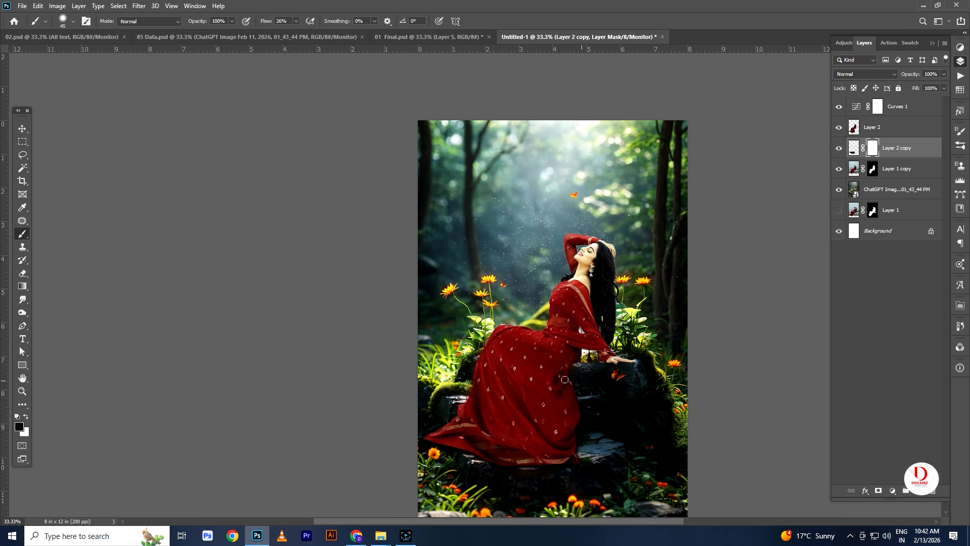
{"action": "key", "text": "bracketright"}
{"action": "key", "text": "bracketright"}
{"action": "key", "text": "bracketright"}
{"action": "key", "text": "bracketright"}
{"action": "key", "text": "bracketright"}
{"action": "key", "text": "bracketright"}
{"action": "key", "text": "bracketright"}
{"action": "key", "text": "bracketright"}
{"action": "key", "text": "bracketright"}
{"action": "key", "text": "bracketright"}
{"action": "key", "text": "bracketright"}
{"action": "key", "text": "bracketright"}
{"action": "key", "text": "bracketright"}
{"action": "mouse_move", "coordinate": [607, 432]}
{"action": "left_mouse_down"}
{"action": "mouse_move", "coordinate": [589, 413]}
{"action": "mouse_move", "coordinate": [612, 419]}
{"action": "mouse_move", "coordinate": [584, 397]}
{"action": "left_mouse_up"}
{"action": "mouse_move", "coordinate": [513, 396]}
{"action": "left_mouse_down"}
{"action": "mouse_move", "coordinate": [589, 386]}
{"action": "mouse_move", "coordinate": [526, 386]}
{"action": "mouse_move", "coordinate": [640, 385]}
{"action": "mouse_move", "coordinate": [425, 384]}
{"action": "mouse_move", "coordinate": [548, 392]}
{"action": "left_mouse_up"}
{"action": "key", "text": "v"}
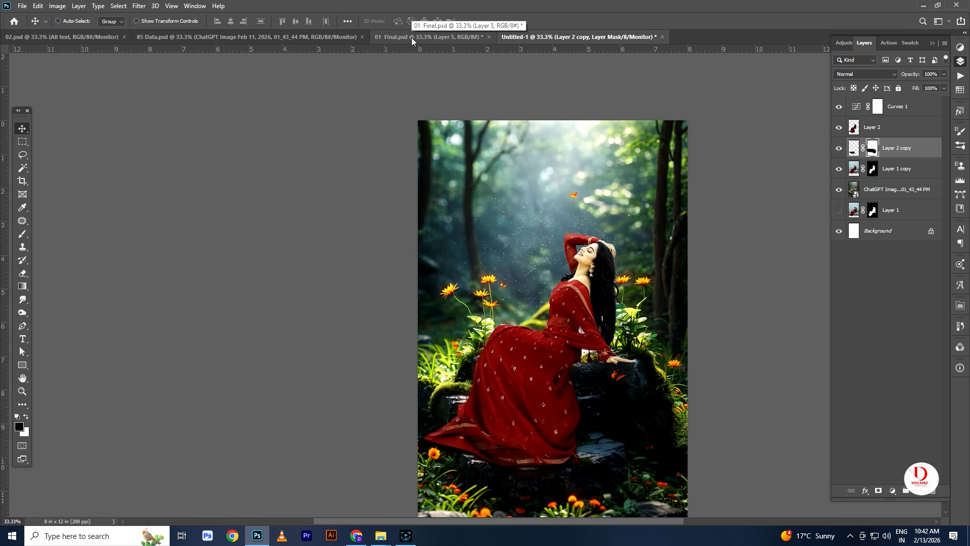
Copy the orange light-ray image, Layer 10, from 85 Data.psd into the Untitled-1 document.
{"action": "left_click", "coordinate": [182, 39]}
{"action": "right_click", "coordinate": [655, 182]}
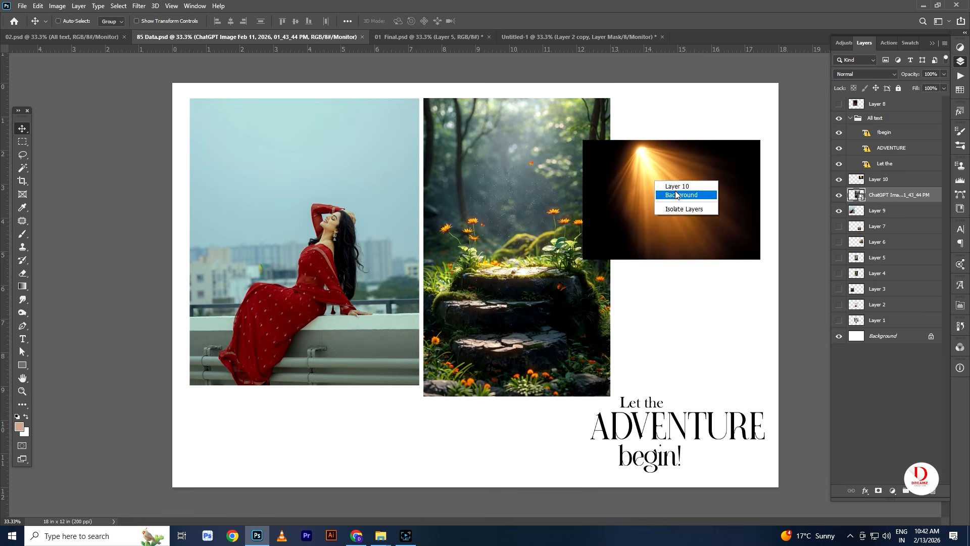
{"action": "left_click", "coordinate": [670, 186]}
{"action": "left_click_drag", "start_coordinate": [663, 177], "coordinate": [139, 51]}
{"action": "left_click", "coordinate": [321, 39]}
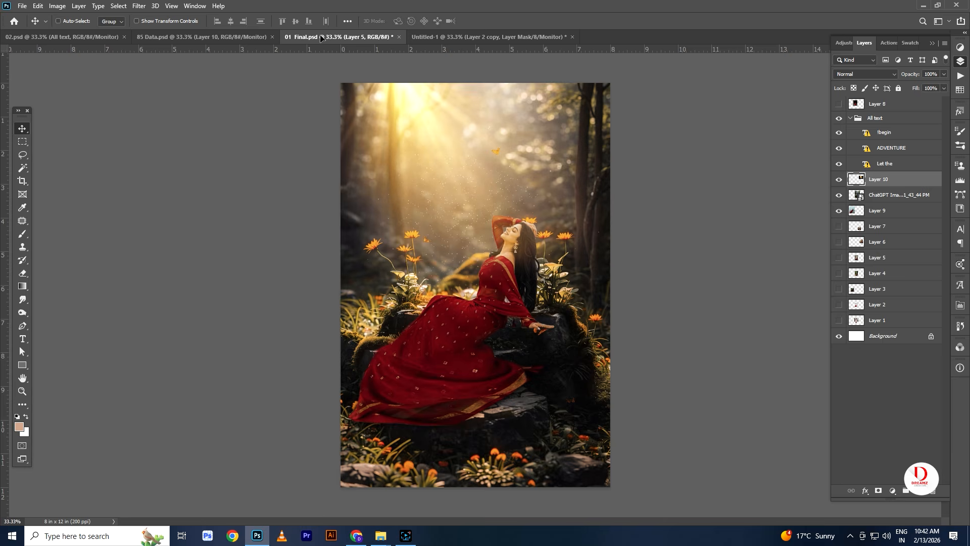
{"action": "left_click_drag", "start_coordinate": [448, 41], "coordinate": [500, 157]}
Scale the light-ray layer to about 161% and position it across the upper part of the composition.
{"action": "key", "text": "ctrl+t"}
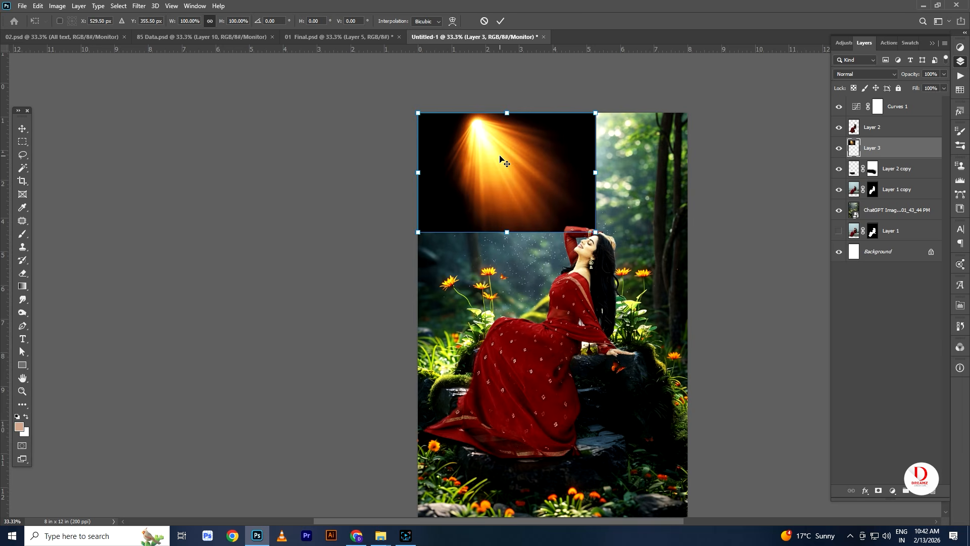
{"action": "left_click_drag", "start_coordinate": [596, 231], "coordinate": [704, 298]}
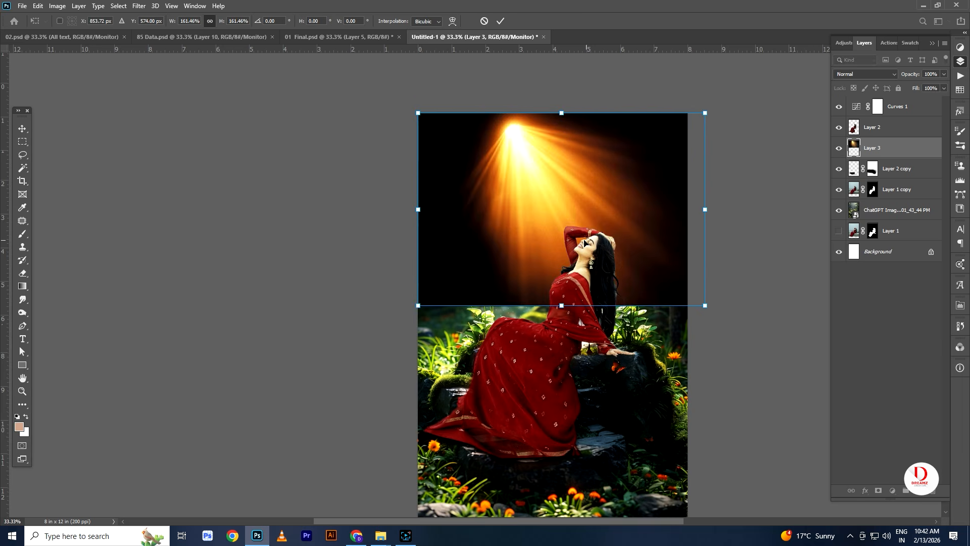
{"action": "left_click_drag", "start_coordinate": [596, 221], "coordinate": [591, 221]}
{"action": "key", "text": "Return"}
Raise the light-ray layer above Layer 2 and set its blend mode to Screen.
{"action": "key", "text": "ctrl+bracketright"}
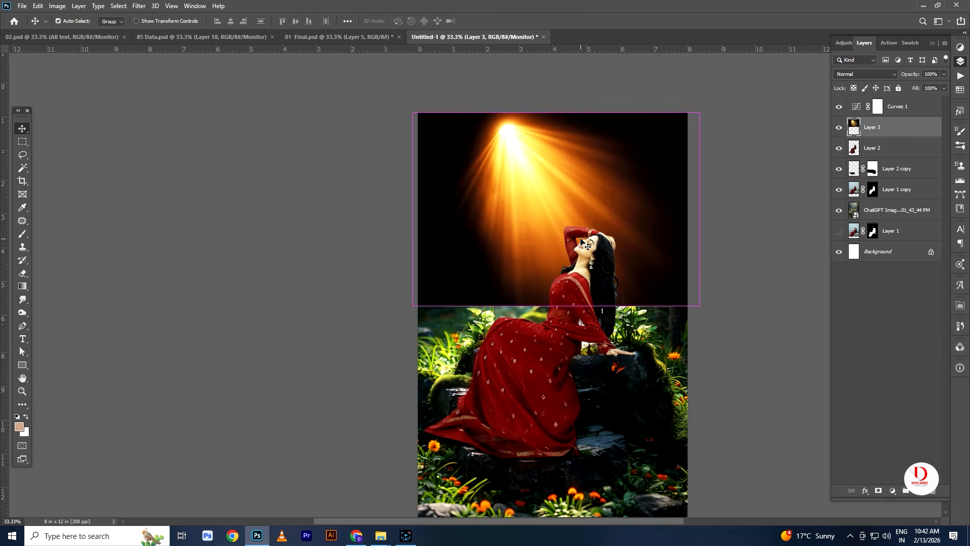
{"action": "left_click", "coordinate": [855, 73]}
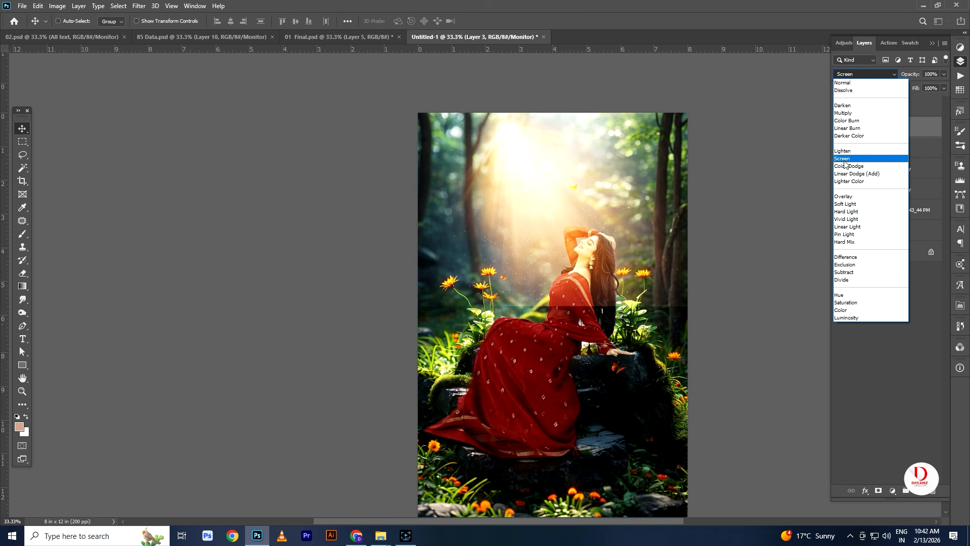
{"action": "left_click", "coordinate": [845, 159]}
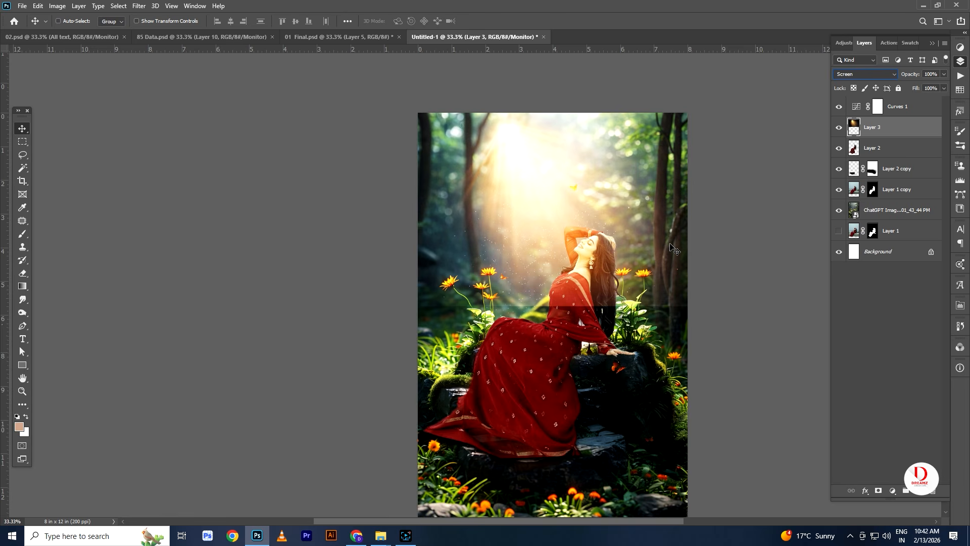
Enlarge the light-ray layer further, tilt it slightly and reposition it so the rays fall from the upper left towards the woman.
{"action": "key", "text": "ctrl"}
{"action": "key", "text": "ctrl+t"}
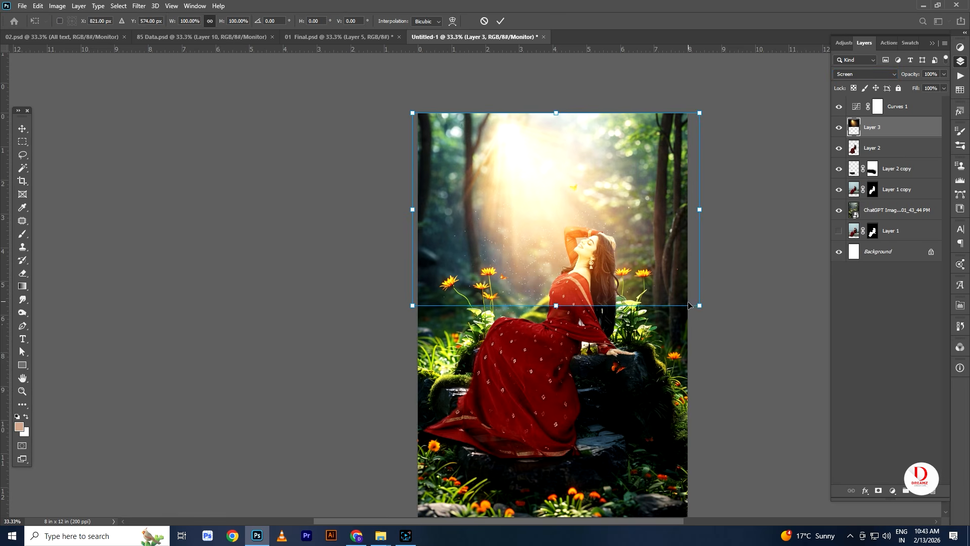
{"action": "left_click_drag", "start_coordinate": [700, 305], "coordinate": [744, 353]}
{"action": "left_click_drag", "start_coordinate": [631, 255], "coordinate": [609, 248]}
{"action": "left_click_drag", "start_coordinate": [757, 220], "coordinate": [757, 182]}
{"action": "left_click_drag", "start_coordinate": [587, 180], "coordinate": [585, 183]}
{"action": "key", "text": "Return"}
{"action": "key", "text": "ctrl"}
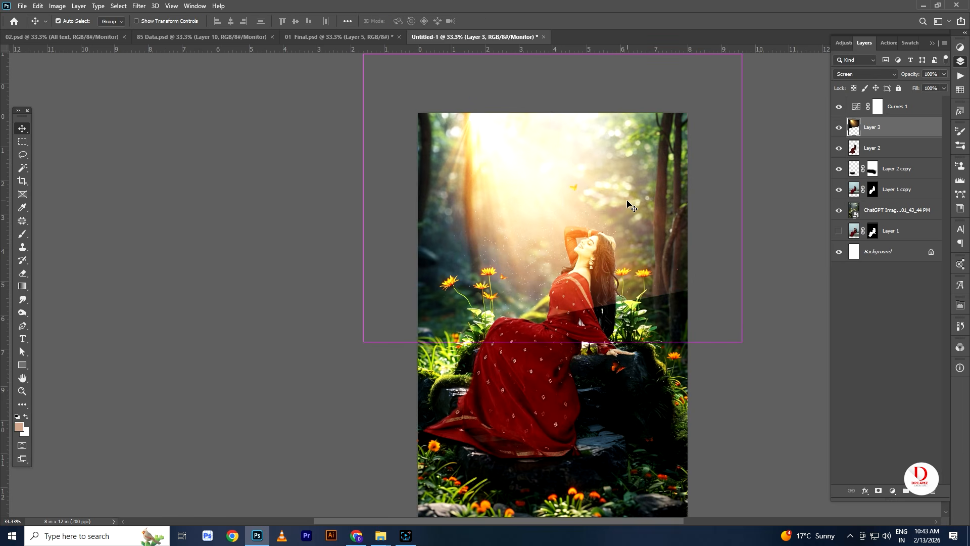
Adjust the light rays with Hue/Saturation: Hue -10, Saturation +14 and Lightness -13.
{"action": "key", "text": "ctrl+u"}
{"action": "mouse_move", "coordinate": [750, 301]}
{"action": "left_mouse_down"}
{"action": "mouse_move", "coordinate": [736, 302]}
{"action": "mouse_move", "coordinate": [753, 302]}
{"action": "mouse_move", "coordinate": [742, 302]}
{"action": "mouse_move", "coordinate": [756, 324]}
{"action": "mouse_move", "coordinate": [743, 300]}
{"action": "left_mouse_up"}
{"action": "left_click_drag", "start_coordinate": [749, 351], "coordinate": [741, 351]}
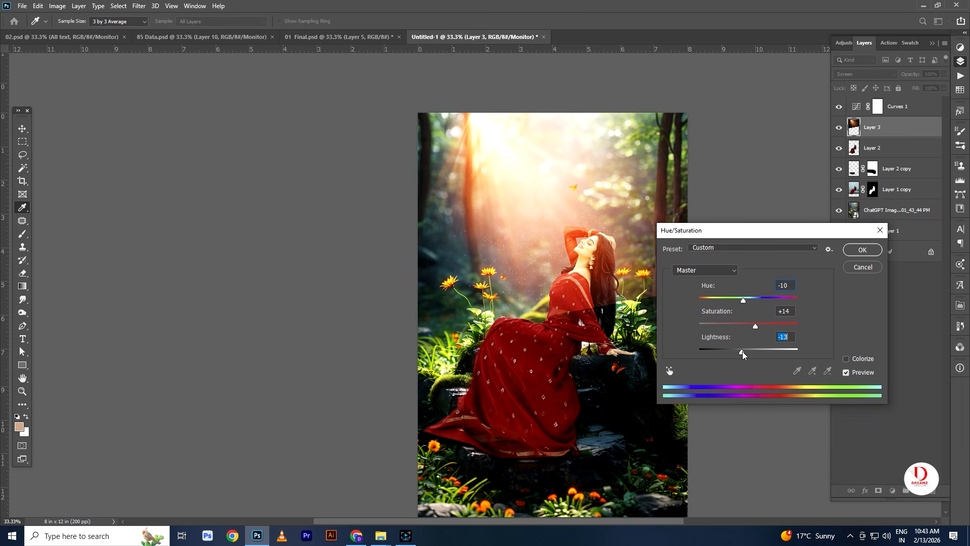
{"action": "left_click", "coordinate": [863, 249]}
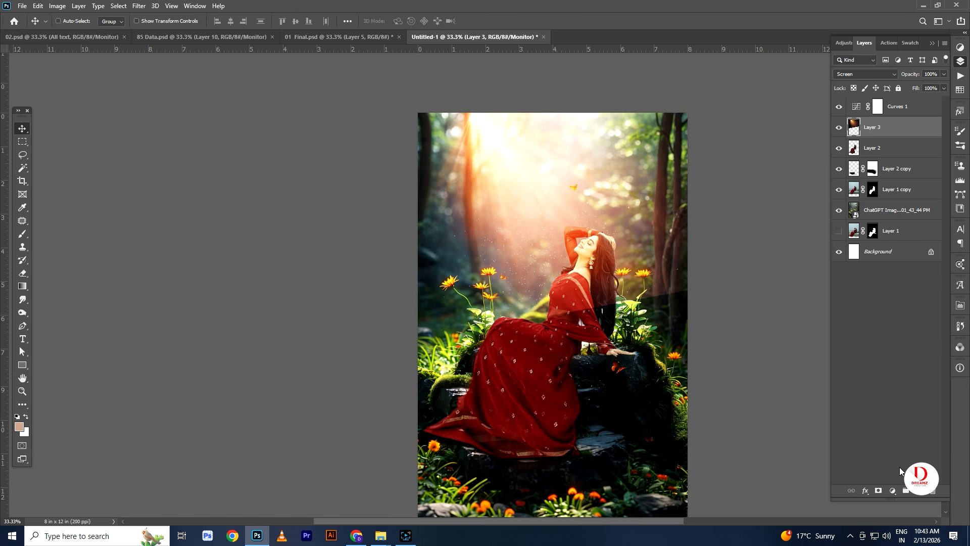
Mask the light-ray layer and fade out its hard lower edge with a soft 500 px black brush at 41% flow.
{"action": "left_click", "coordinate": [878, 491]}
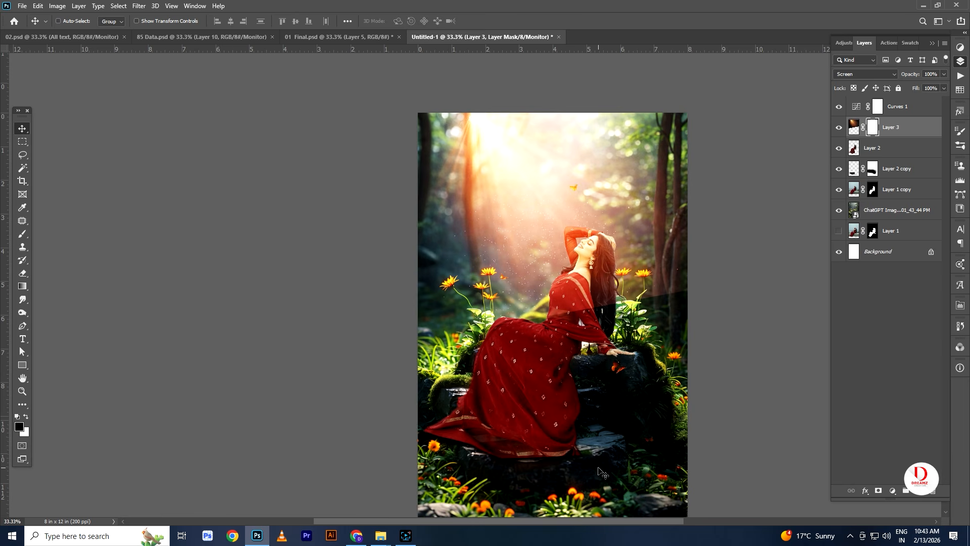
{"action": "key", "text": "b"}
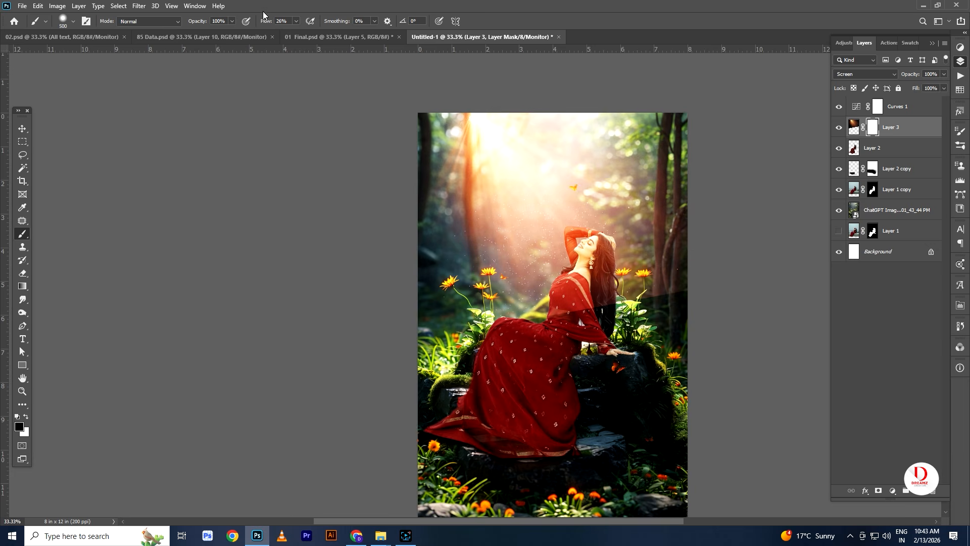
{"action": "left_click", "coordinate": [296, 21]}
{"action": "mouse_move", "coordinate": [670, 326]}
{"action": "left_mouse_down"}
{"action": "mouse_move", "coordinate": [647, 338]}
{"action": "mouse_move", "coordinate": [666, 326]}
{"action": "mouse_move", "coordinate": [603, 334]}
{"action": "mouse_move", "coordinate": [711, 329]}
{"action": "mouse_move", "coordinate": [525, 445]}
{"action": "mouse_move", "coordinate": [485, 434]}
{"action": "left_mouse_up"}
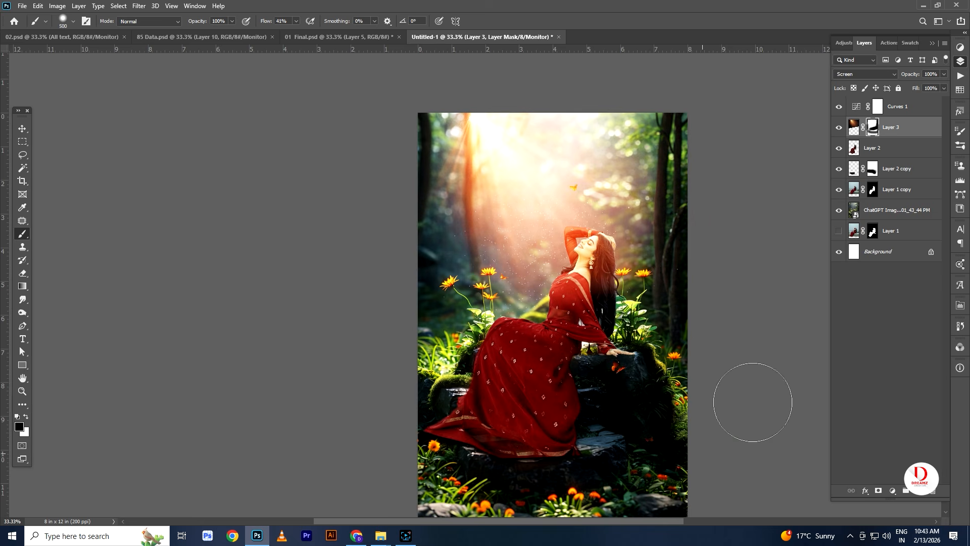
{"action": "key", "text": "v"}
{"action": "left_click_drag", "start_coordinate": [664, 332], "coordinate": [659, 291]}
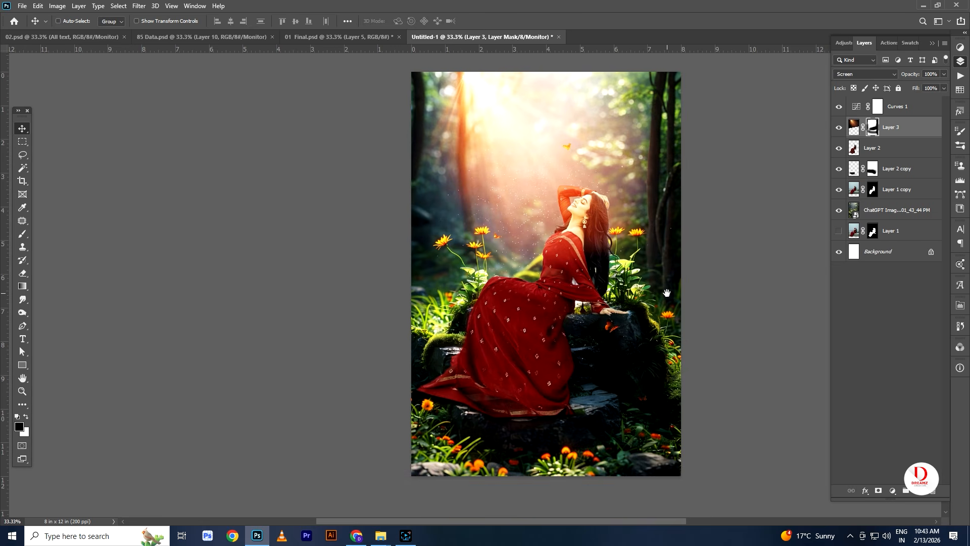
Restore some warm light over the woman's long hair by painting white on the light-ray layer's mask with a smaller brush.
{"action": "scroll", "coordinate": [617, 230], "scroll_direction": "up", "scroll_amount": 1}
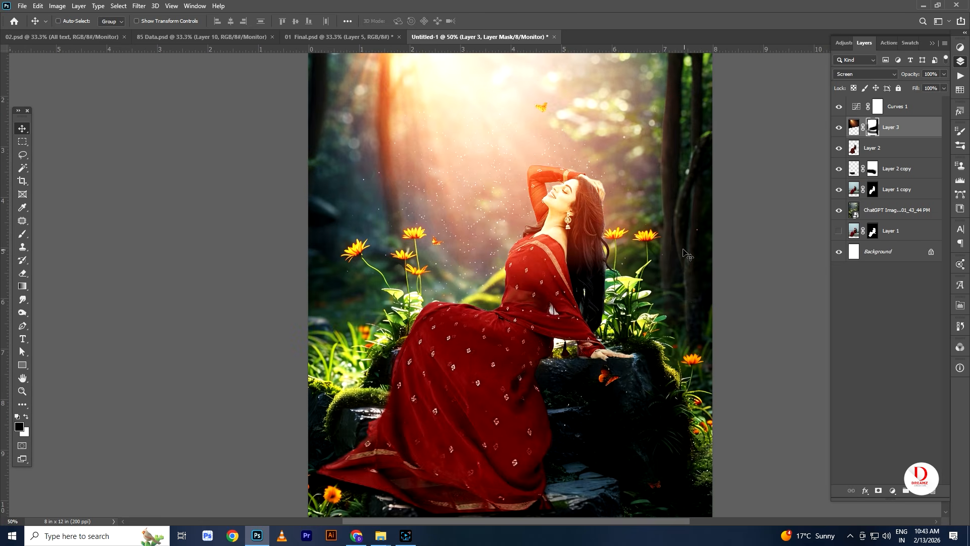
{"action": "scroll", "coordinate": [629, 252], "scroll_direction": "up", "scroll_amount": 1}
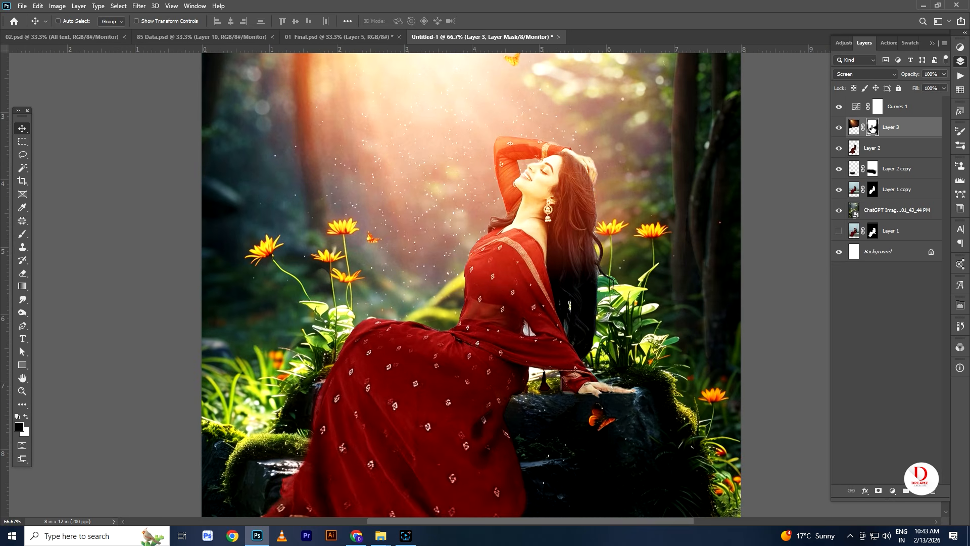
{"action": "key", "text": "b"}
{"action": "left_click_drag", "start_coordinate": [610, 340], "coordinate": [635, 260]}
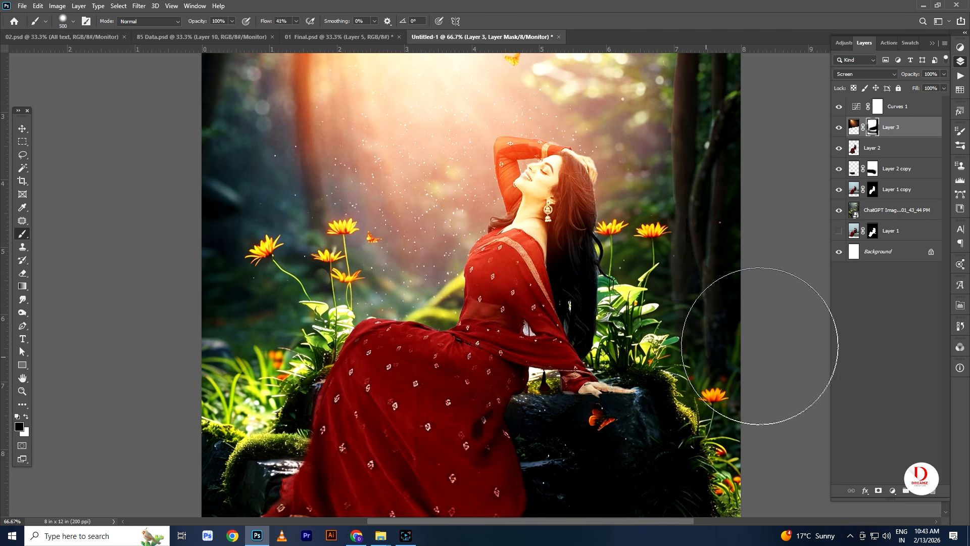
{"action": "key", "text": "x"}
{"action": "key", "text": "bracketleft"}
{"action": "key", "text": "bracketleft"}
{"action": "key", "text": "bracketleft"}
{"action": "key", "text": "bracketleft"}
{"action": "key", "text": "bracketleft"}
{"action": "mouse_move", "coordinate": [596, 283]}
{"action": "left_mouse_down"}
{"action": "mouse_move", "coordinate": [566, 223]}
{"action": "mouse_move", "coordinate": [581, 253]}
{"action": "mouse_move", "coordinate": [571, 293]}
{"action": "mouse_move", "coordinate": [621, 293]}
{"action": "mouse_move", "coordinate": [586, 288]}
{"action": "mouse_move", "coordinate": [576, 344]}
{"action": "left_mouse_up"}
Refine the light-ray mask beside the hair and over the plants with a soft 175 px brush, finishing at 31% flow.
{"action": "key", "text": "x"}
{"action": "mouse_move", "coordinate": [634, 230]}
{"action": "left_mouse_down"}
{"action": "mouse_move", "coordinate": [608, 153]}
{"action": "mouse_move", "coordinate": [651, 152]}
{"action": "left_mouse_up"}
{"action": "key", "text": "x"}
{"action": "left_click", "coordinate": [296, 21]}
{"action": "left_click_drag", "start_coordinate": [295, 33], "coordinate": [290, 33]}
{"action": "mouse_move", "coordinate": [647, 150]}
{"action": "left_mouse_down"}
{"action": "mouse_move", "coordinate": [654, 210]}
{"action": "mouse_move", "coordinate": [638, 257]}
{"action": "left_mouse_up"}
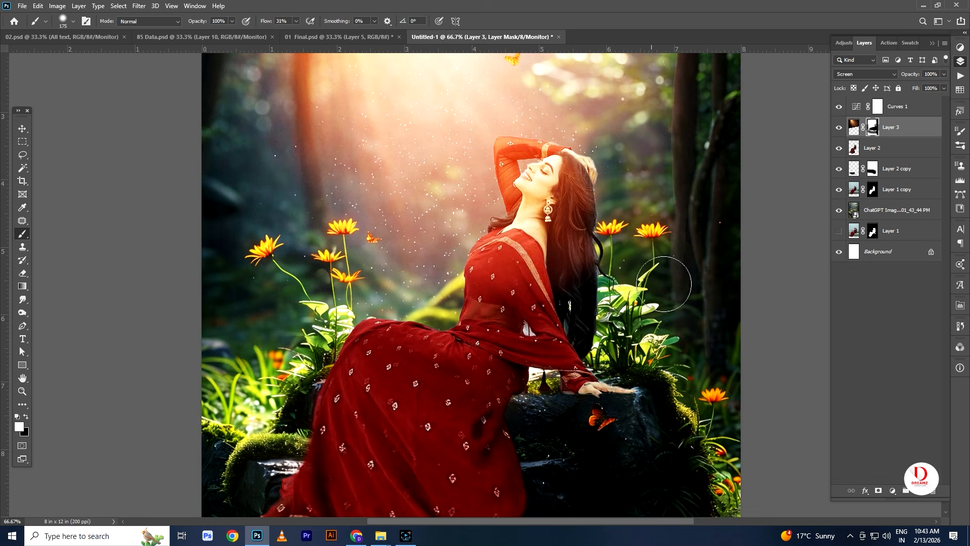
{"action": "key", "text": "ctrl+minus"}
{"action": "key", "text": "ctrl+minus"}
{"action": "left_click_drag", "start_coordinate": [479, 279], "coordinate": [528, 266]}
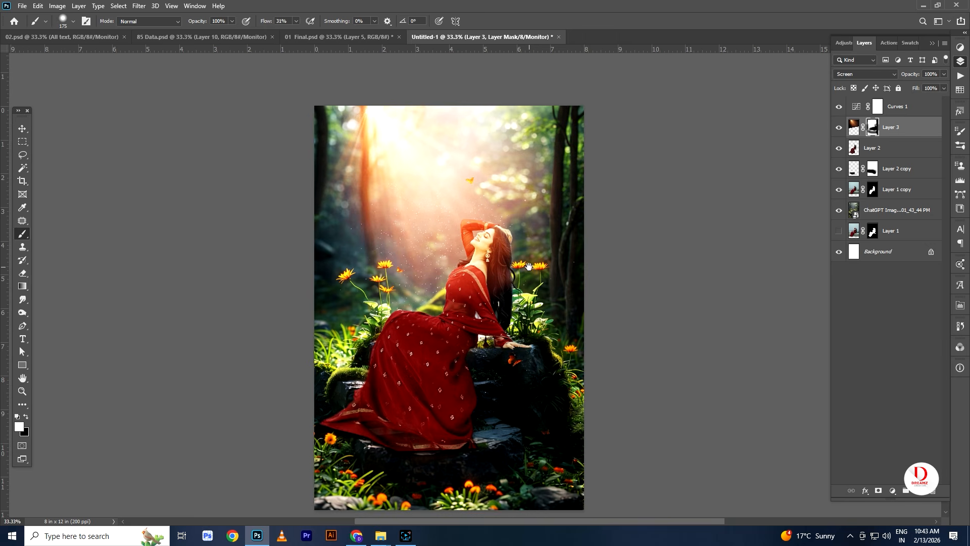
{"action": "key", "text": "v"}
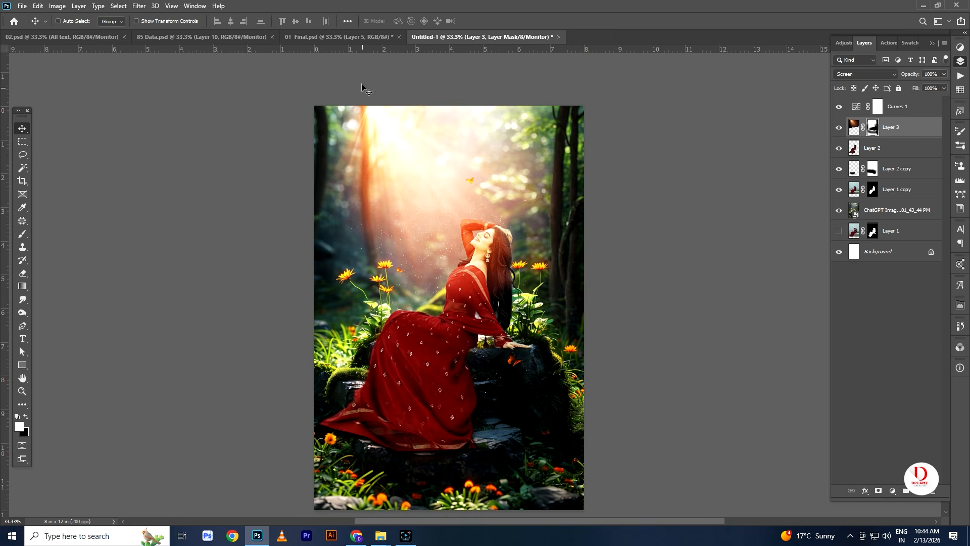
Copy the "All text" group from 85 Data.psd into the forest composite above Layer 3, keeping the existing pixel data for missing fonts.
{"action": "left_click", "coordinate": [71, 36]}
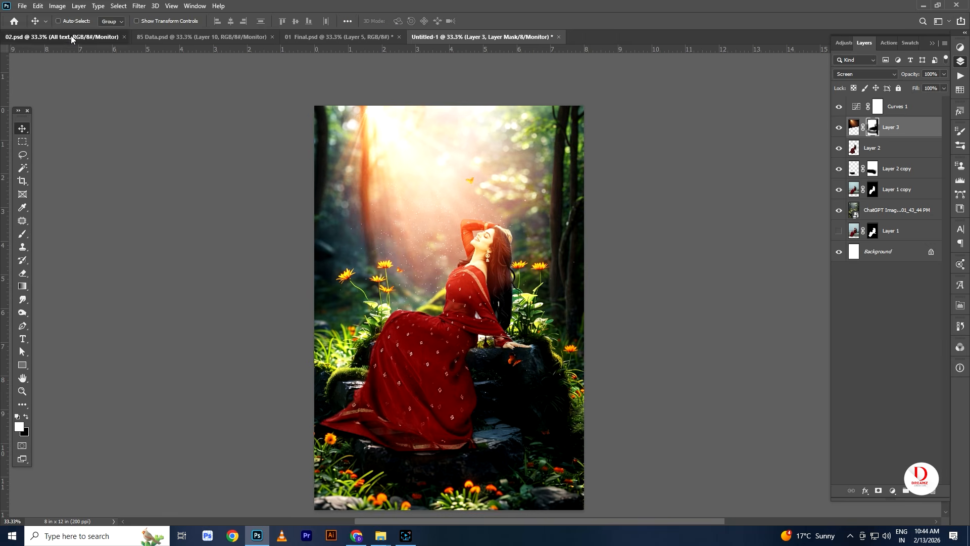
{"action": "left_click", "coordinate": [187, 36]}
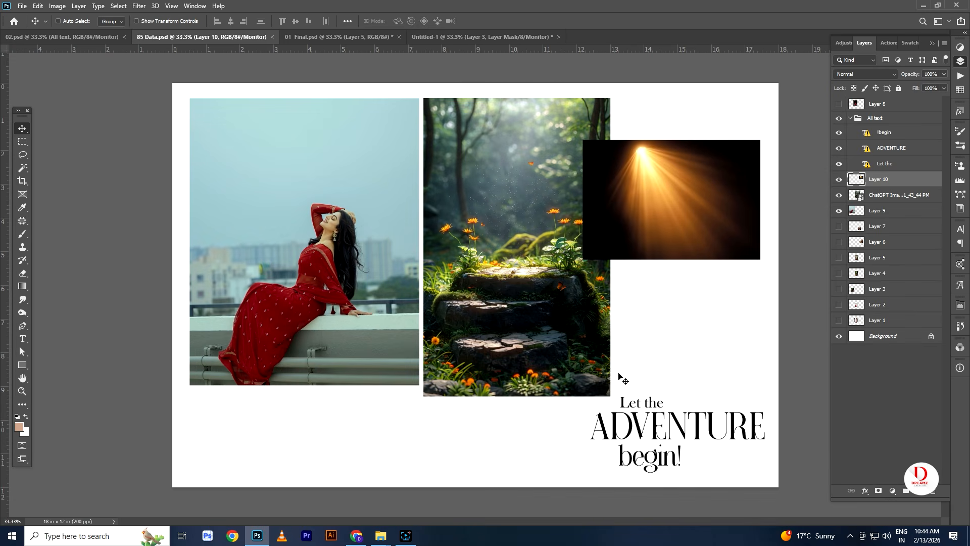
{"action": "right_click", "coordinate": [649, 429]}
{"action": "left_click", "coordinate": [674, 440]}
{"action": "mouse_move", "coordinate": [658, 425]}
{"action": "left_mouse_down"}
{"action": "mouse_move", "coordinate": [669, 424]}
{"action": "mouse_move", "coordinate": [658, 425]}
{"action": "left_mouse_up"}
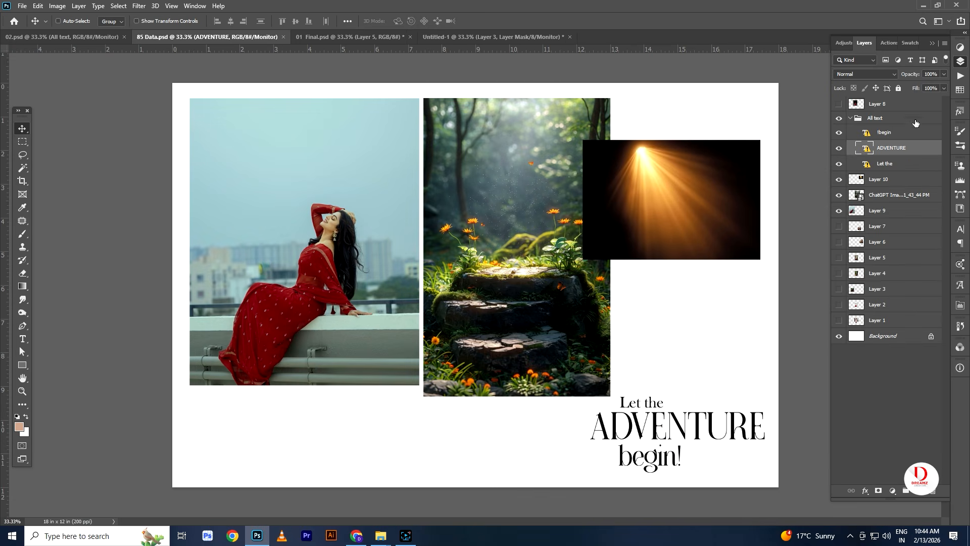
{"action": "left_click_drag", "start_coordinate": [904, 119], "coordinate": [467, 171]}
{"action": "key", "text": "ctrl"}
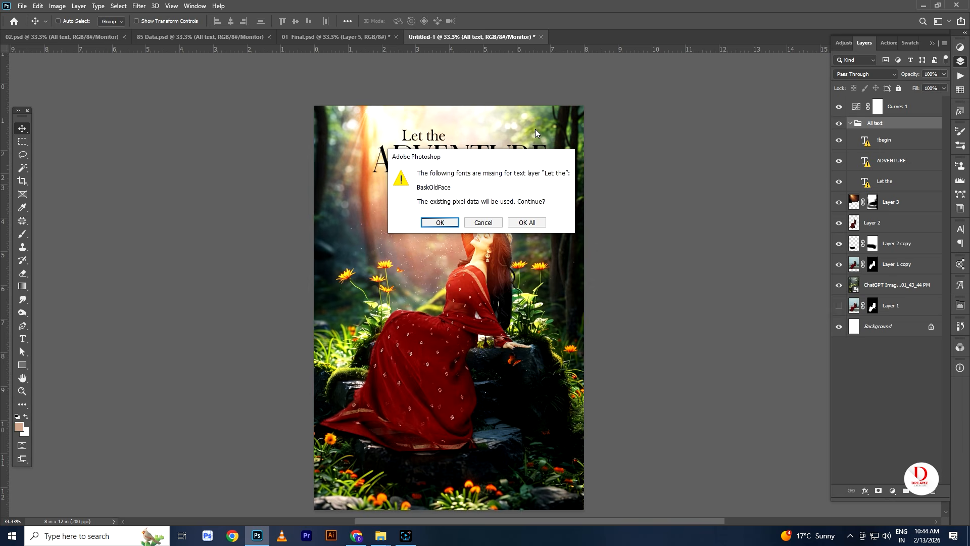
{"action": "left_click", "coordinate": [525, 222]}
Scale the "Let the ADVENTURE begin!" text down slightly and place it above the woman in the light rays.
{"action": "key", "text": "ctrl+t"}
{"action": "left_click_drag", "start_coordinate": [549, 132], "coordinate": [516, 143]}
{"action": "left_click_drag", "start_coordinate": [463, 166], "coordinate": [472, 164]}
{"action": "key", "text": "Return"}
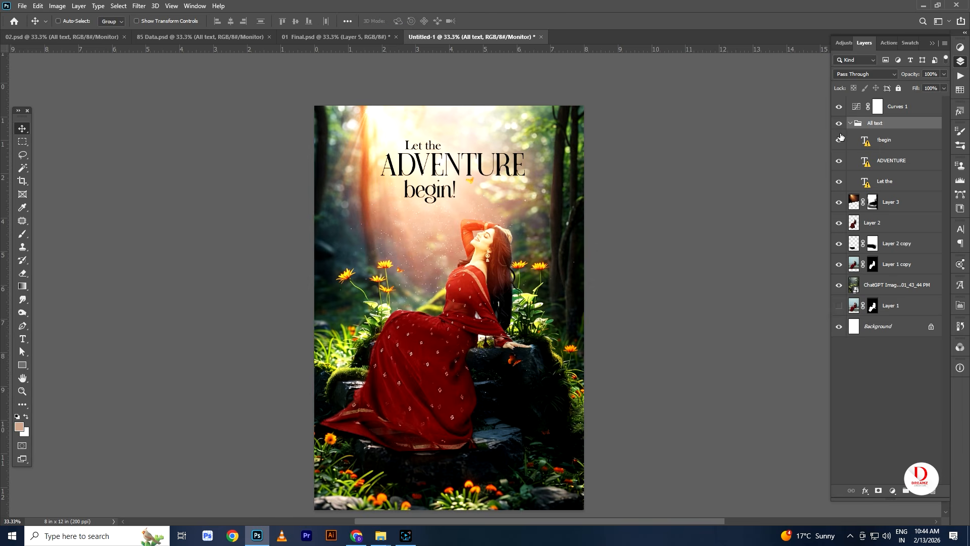
Give the "All text" group a Color Overlay in dark red sampled from the sari and deepened to RGB 129, 20, 10.
{"action": "double_click", "coordinate": [922, 126]}
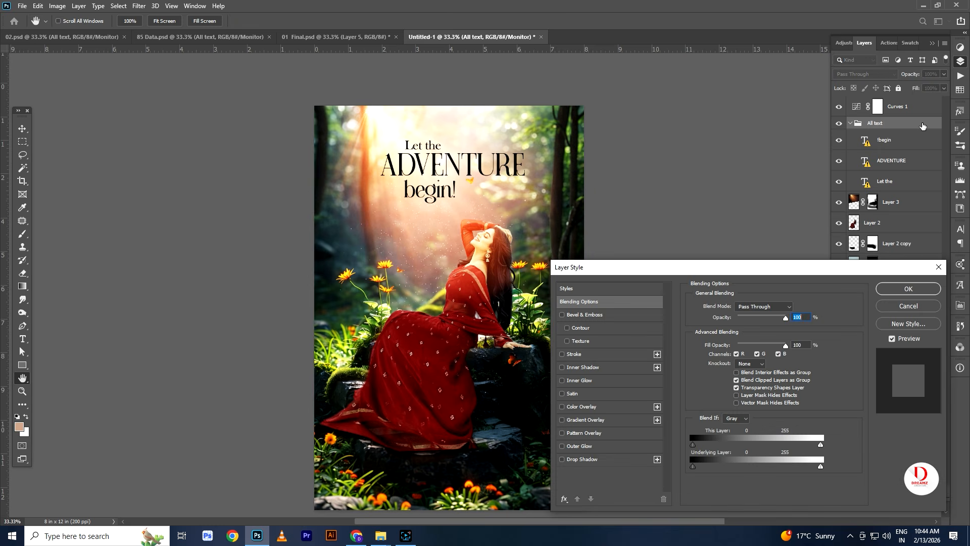
{"action": "left_click", "coordinate": [608, 406]}
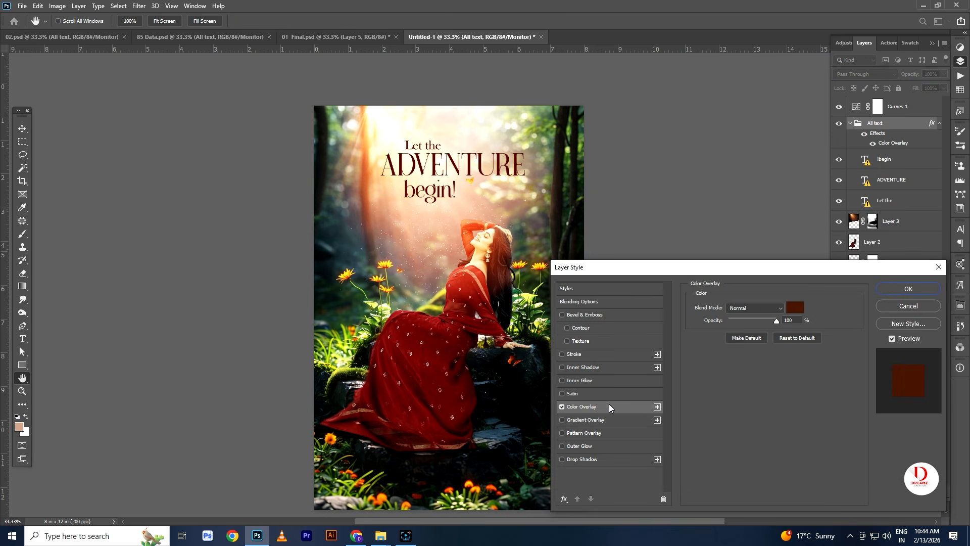
{"action": "left_click", "coordinate": [790, 308]}
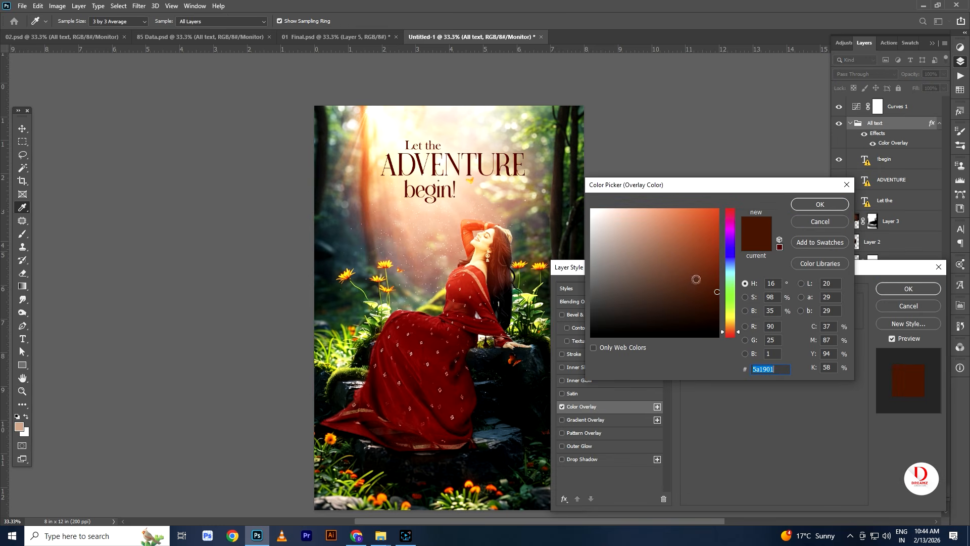
{"action": "left_click", "coordinate": [471, 283]}
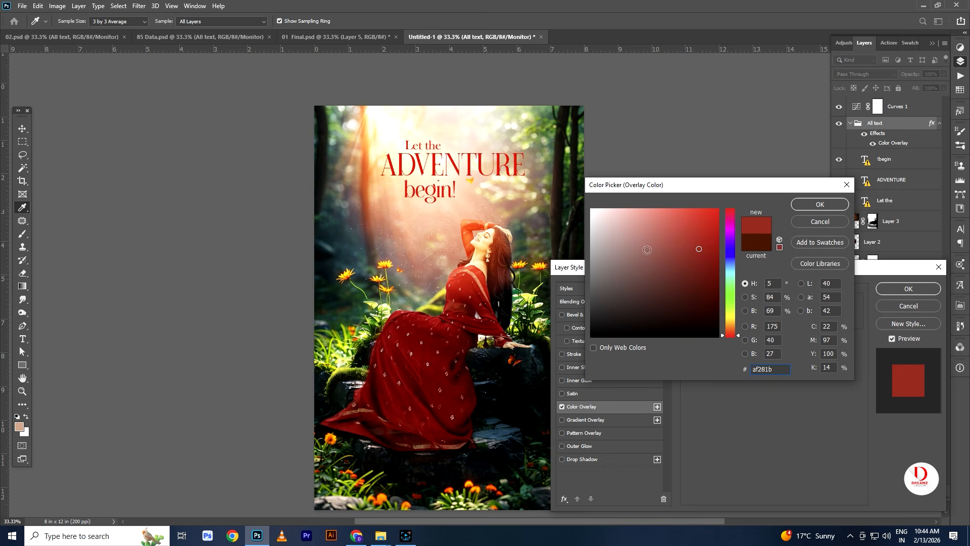
{"action": "left_click", "coordinate": [711, 265]}
{"action": "left_click_drag", "start_coordinate": [707, 264], "coordinate": [709, 273]}
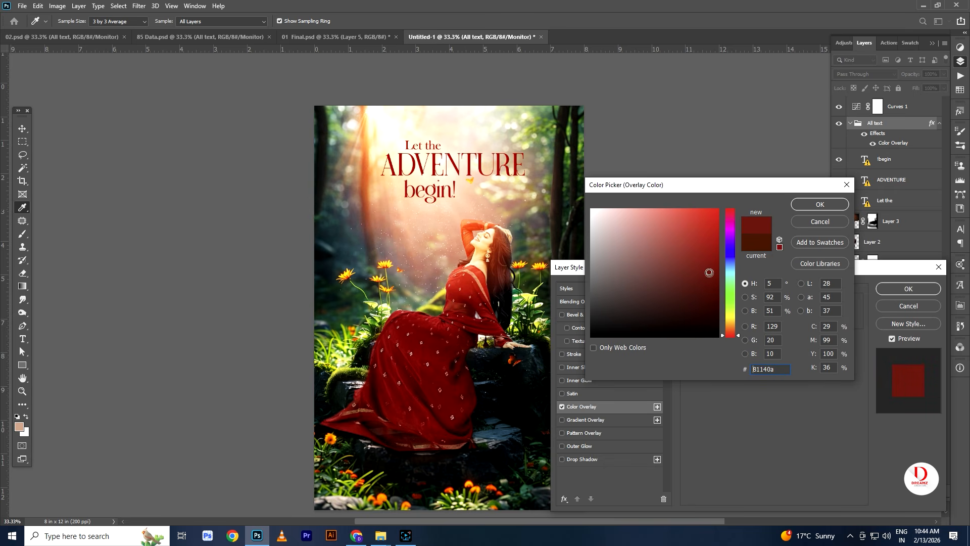
{"action": "left_click", "coordinate": [808, 207]}
{"action": "left_click", "coordinate": [919, 288]}
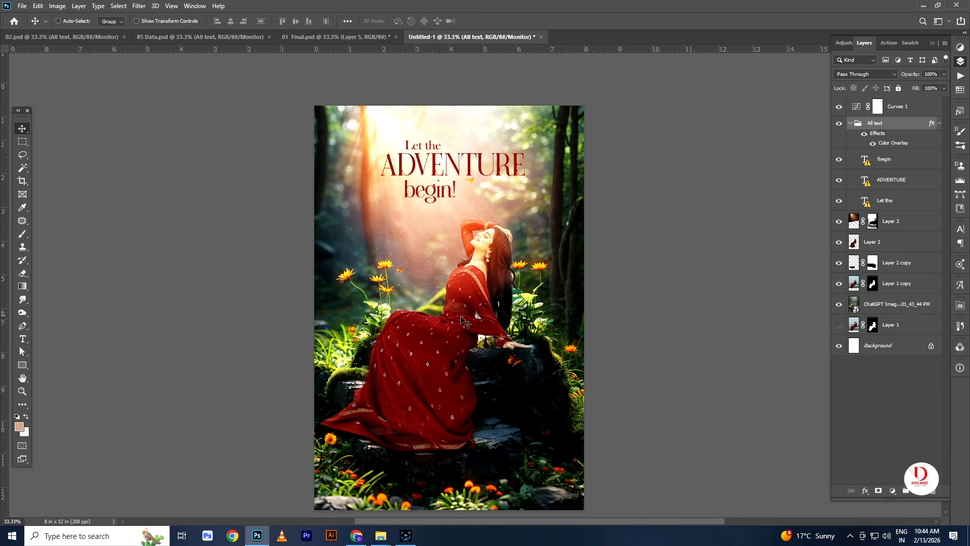
Remove Layer 1's mask, make the layer visible and compare the original photo with the full composite.
{"action": "scroll", "coordinate": [588, 268], "scroll_direction": "down", "scroll_amount": 3}
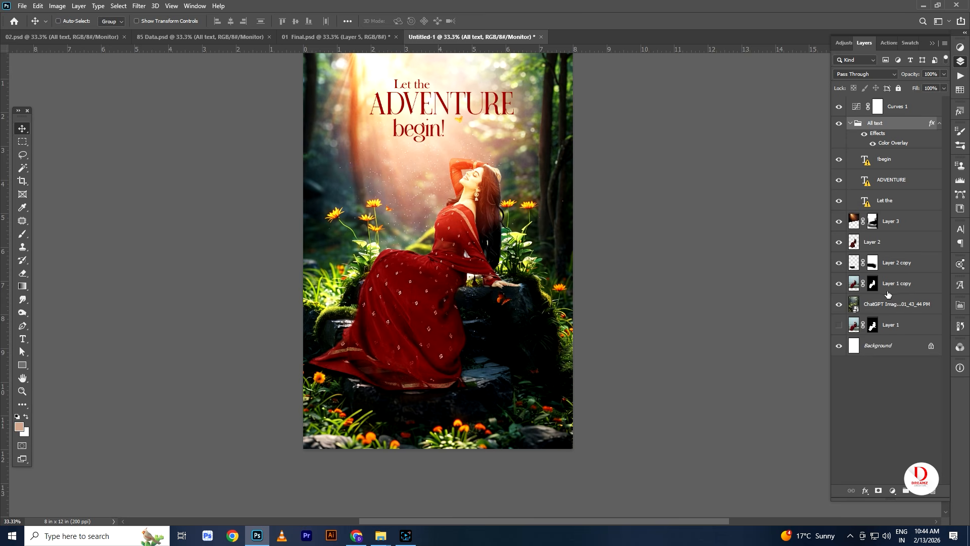
{"action": "left_click", "coordinate": [853, 326]}
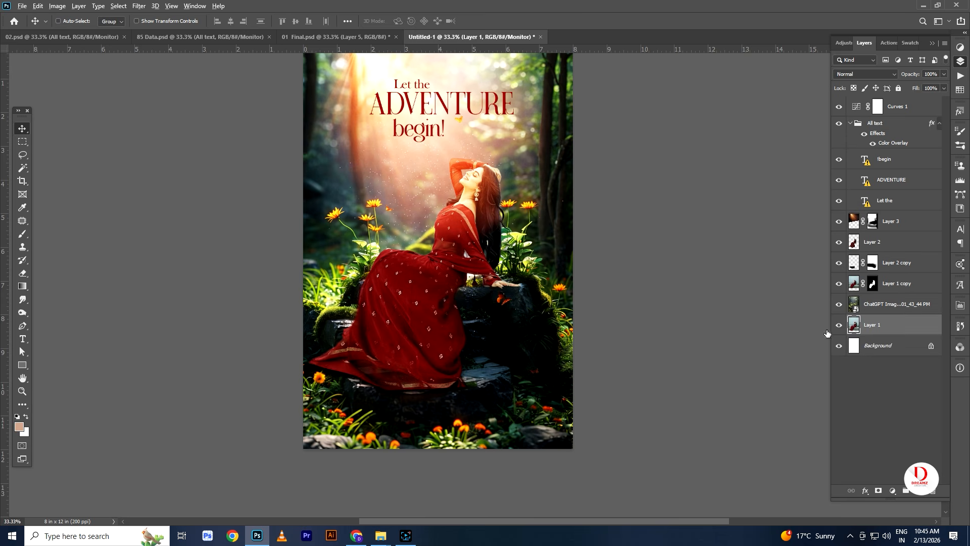
{"action": "left_click", "coordinate": [839, 326], "text": "alt"}
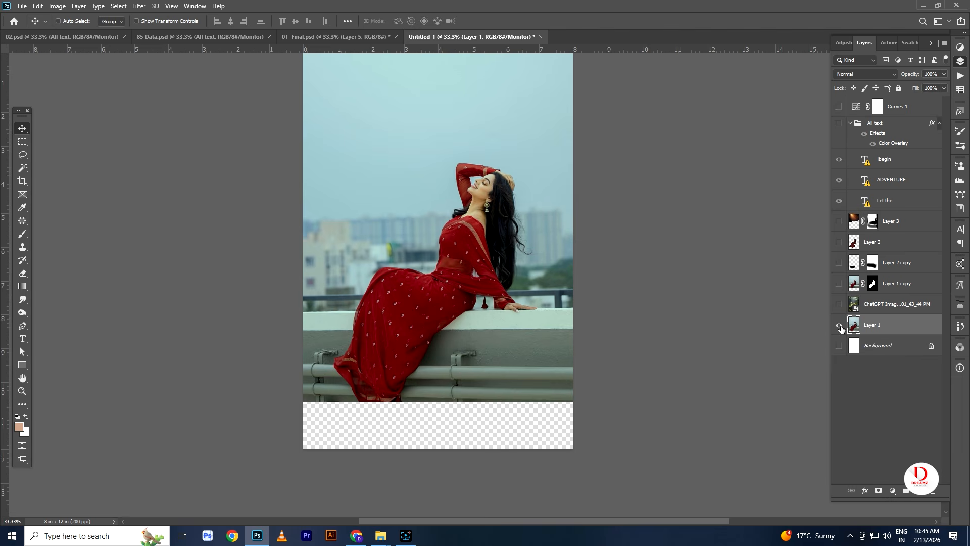
{"action": "left_click", "coordinate": [839, 326], "text": "alt"}
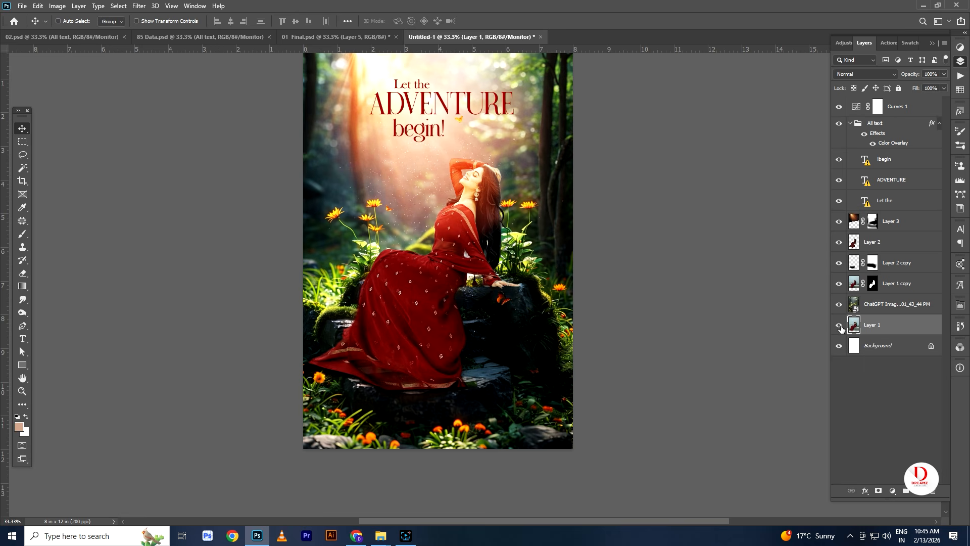
Stamp all visible layers above Curves 1 and apply Camera Raw: Exposure -0.30, Contrast +24, Highlights -13 and slightly higher Vibrance.
{"action": "left_click", "coordinate": [926, 107]}
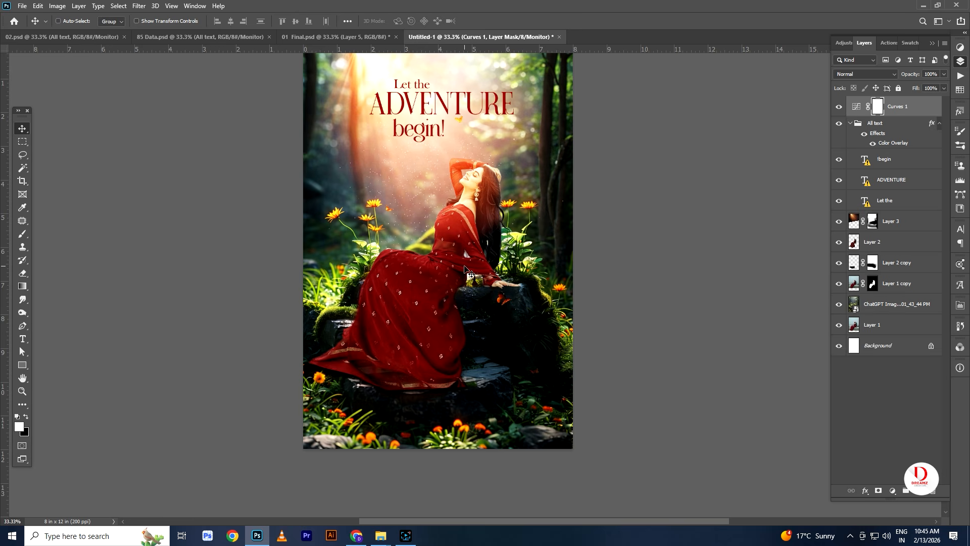
{"action": "key", "text": "ctrl+shift+alt+e"}
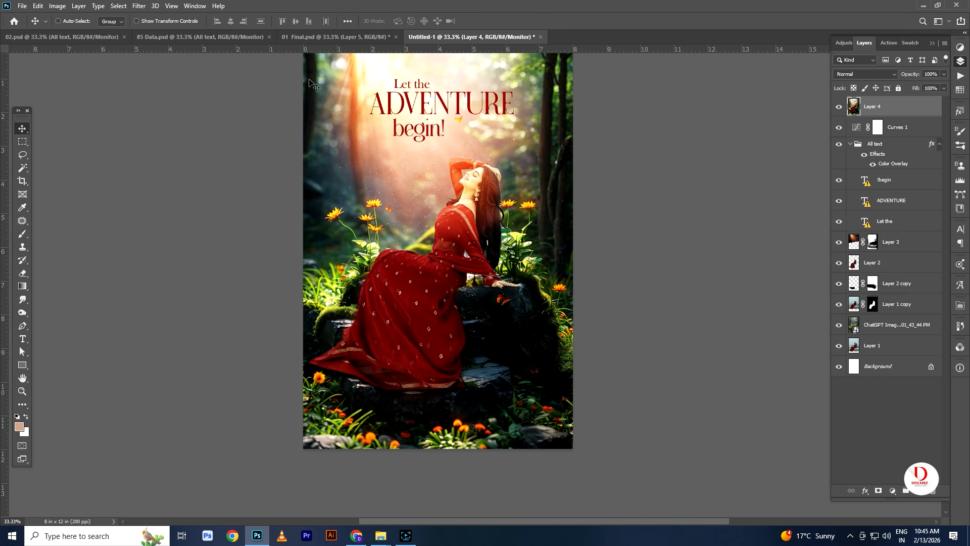
{"action": "left_click", "coordinate": [142, 6]}
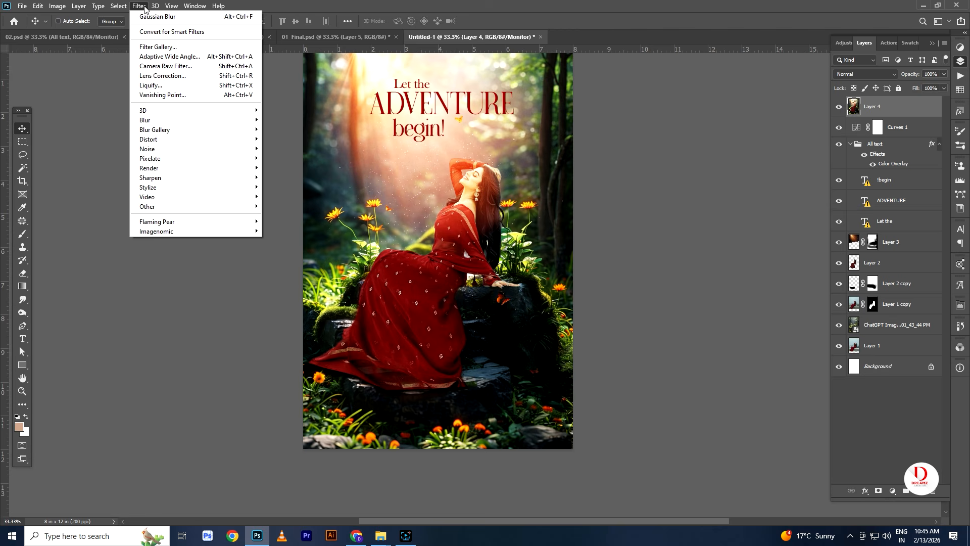
{"action": "left_click", "coordinate": [169, 66]}
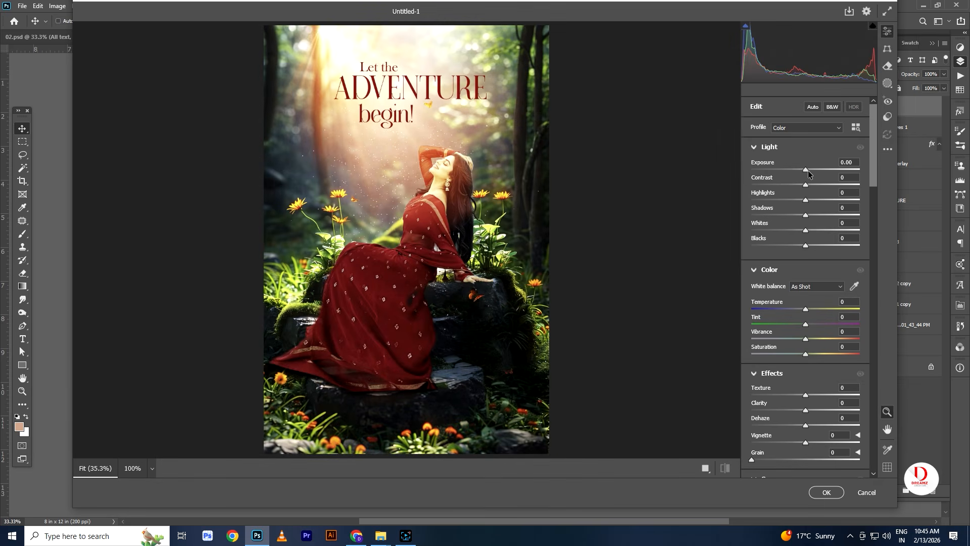
{"action": "left_click_drag", "start_coordinate": [807, 170], "coordinate": [800, 202]}
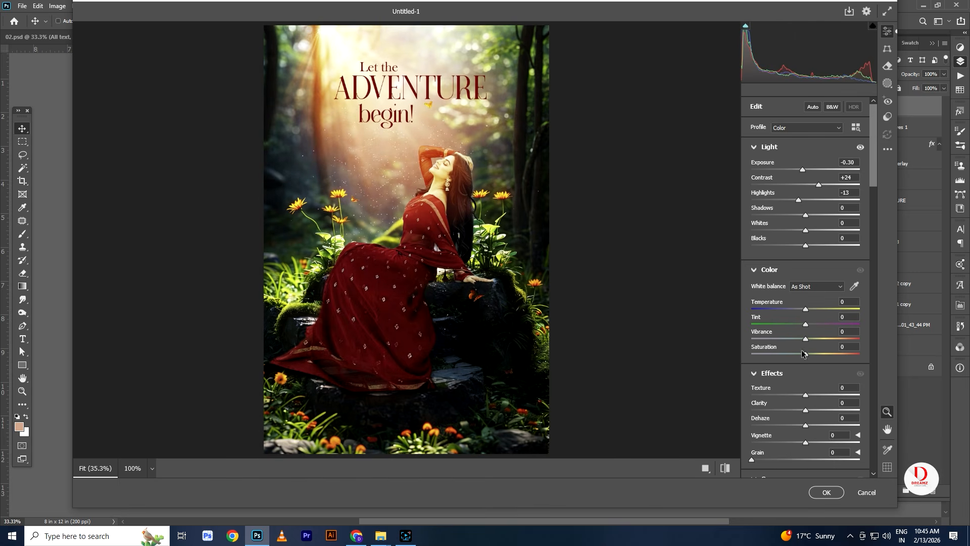
{"action": "left_click_drag", "start_coordinate": [806, 338], "coordinate": [814, 338]}
{"action": "left_click", "coordinate": [723, 468]}
{"action": "left_click", "coordinate": [723, 469]}
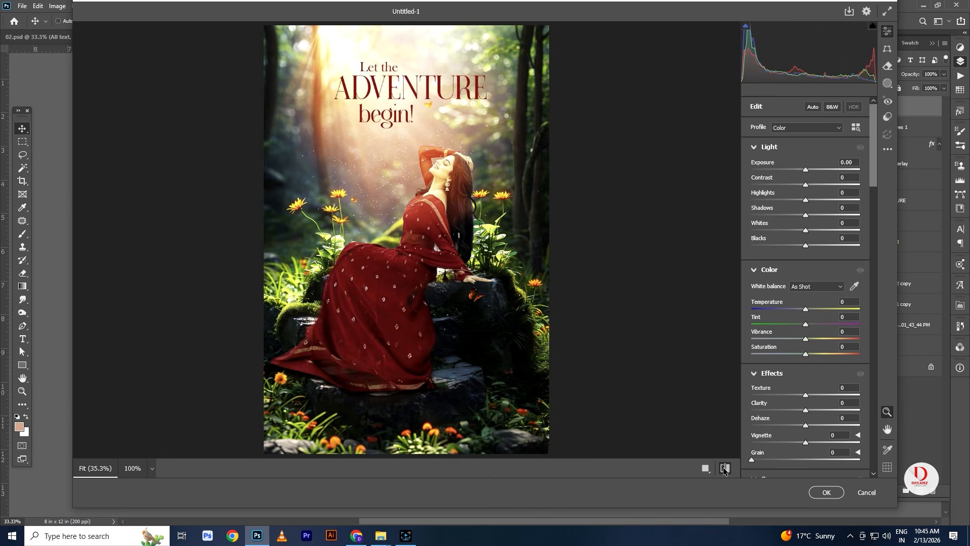
{"action": "left_click", "coordinate": [826, 493]}
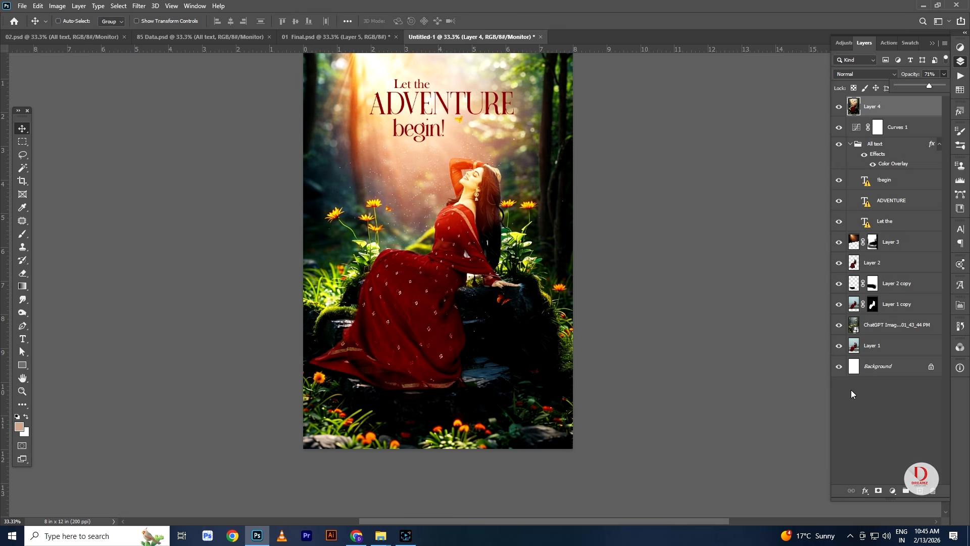
Lower the graded Layer 4's opacity to 71% and compare the finished composite with the original photo in Layer 1.
{"action": "left_click", "coordinate": [838, 346], "text": "alt"}
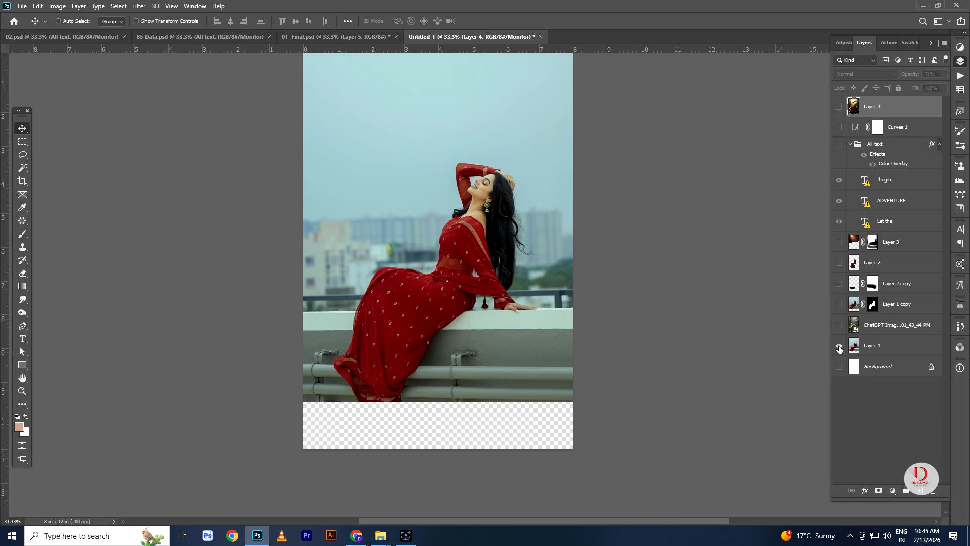
{"action": "left_click", "coordinate": [839, 347], "text": "alt"}
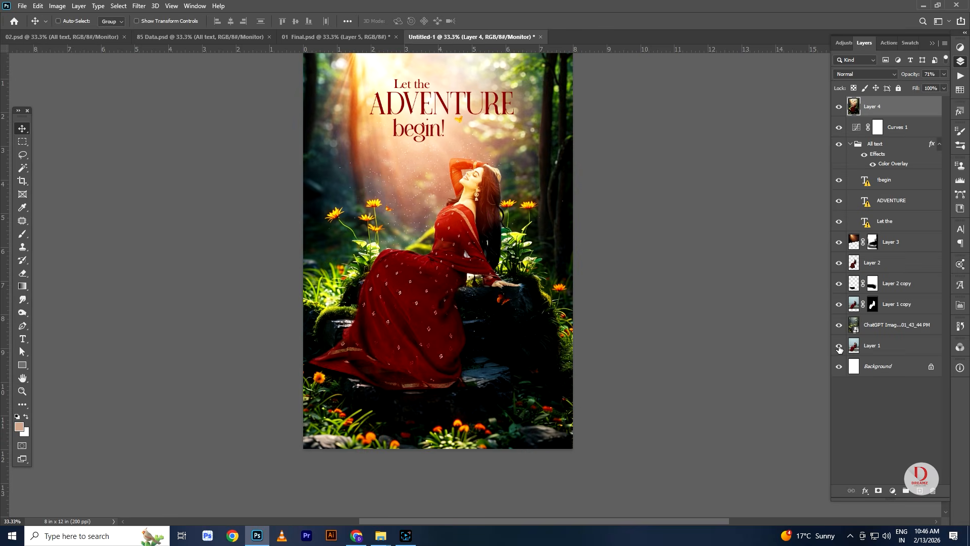